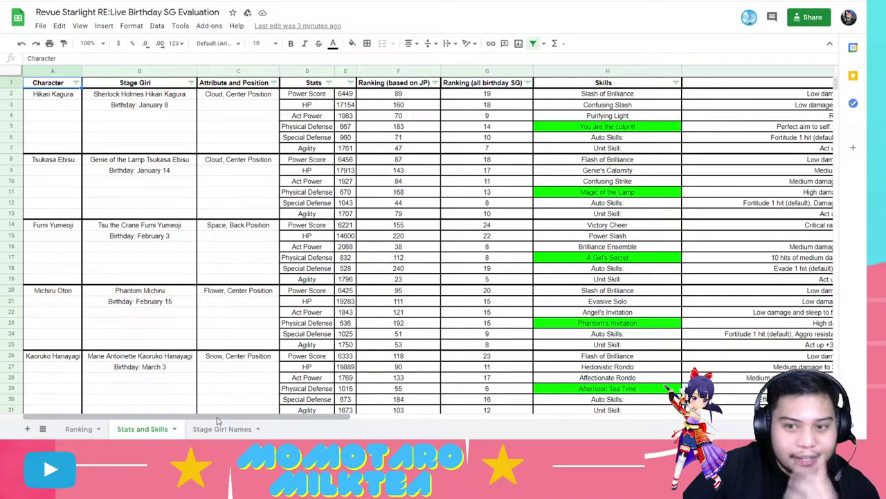
Step: Examine the birthday stage girls' data on the Stats and Skills sheet and the PVE and PVP tier tables on the Ranking sheet
{"action": "mouse_move", "coordinate": [201, 419]}
{"action": "left_mouse_down"}
{"action": "mouse_move", "coordinate": [248, 419]}
{"action": "mouse_move", "coordinate": [201, 419]}
{"action": "left_mouse_up"}
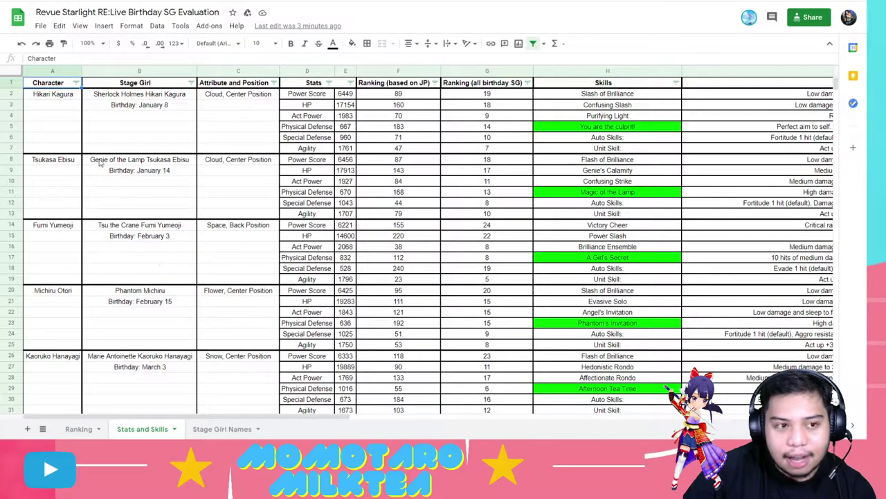
{"action": "scroll", "coordinate": [192, 174], "scroll_direction": "down", "scroll_amount": 2}
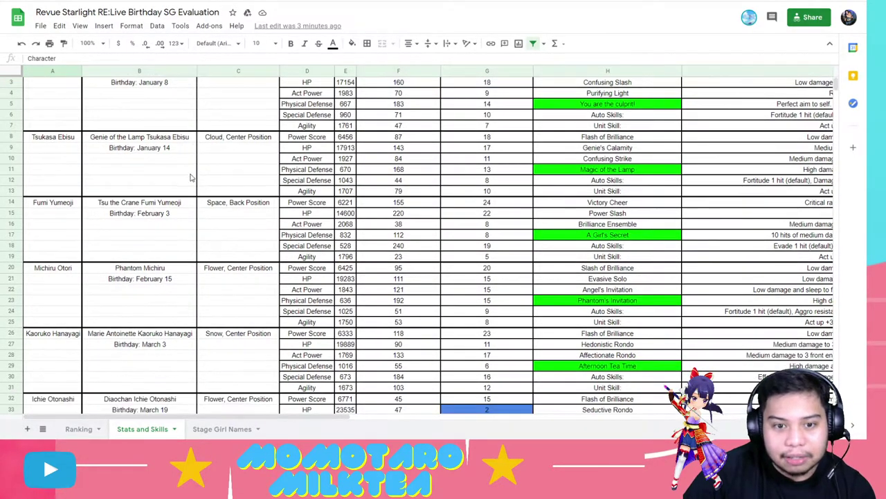
{"action": "scroll", "coordinate": [194, 192], "scroll_direction": "up", "scroll_amount": 2}
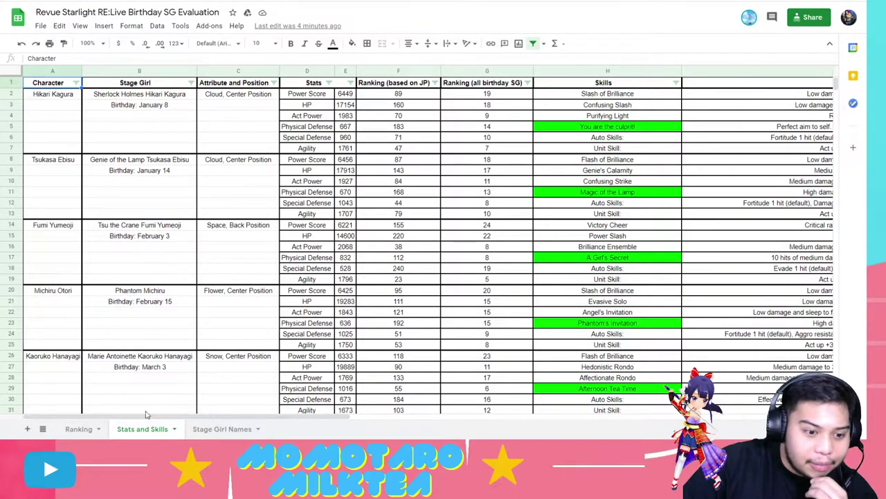
{"action": "left_click", "coordinate": [98, 429]}
{"action": "scroll", "coordinate": [214, 325], "scroll_direction": "down", "scroll_amount": 2}
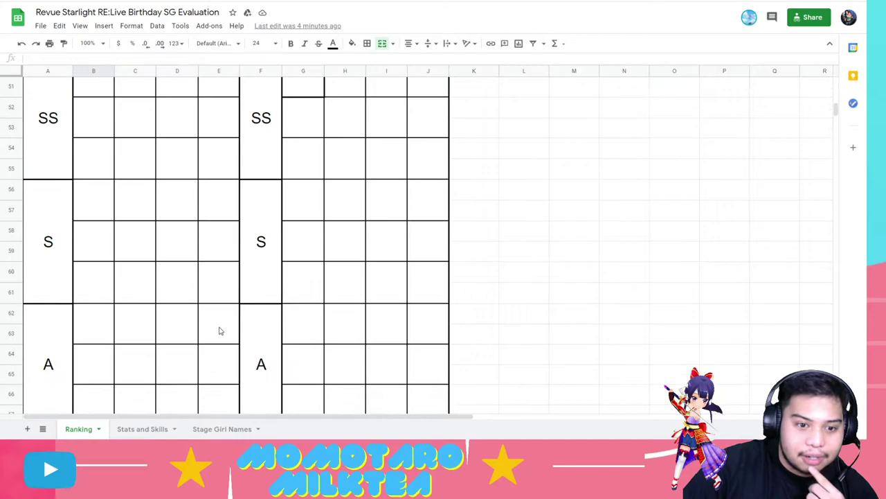
{"action": "scroll", "coordinate": [218, 330], "scroll_direction": "up", "scroll_amount": 4}
{"action": "scroll", "coordinate": [219, 332], "scroll_direction": "up", "scroll_amount": 10}
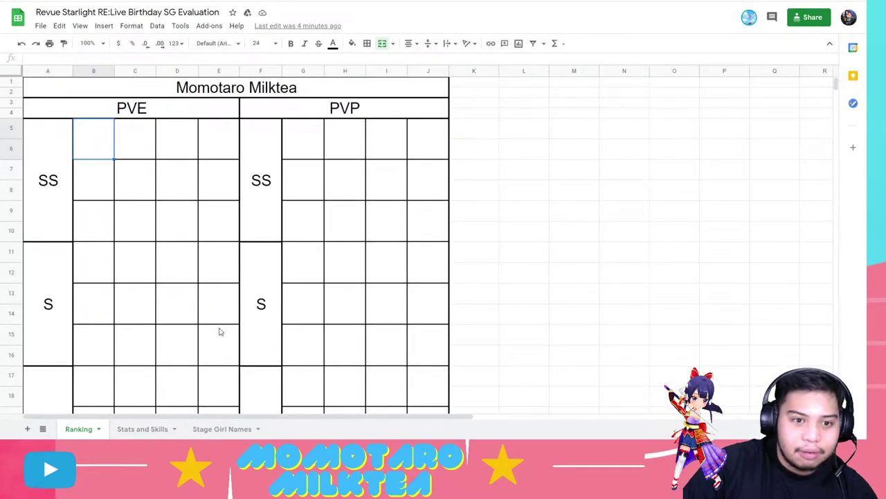
{"action": "scroll", "coordinate": [219, 332], "scroll_direction": "down", "scroll_amount": 5}
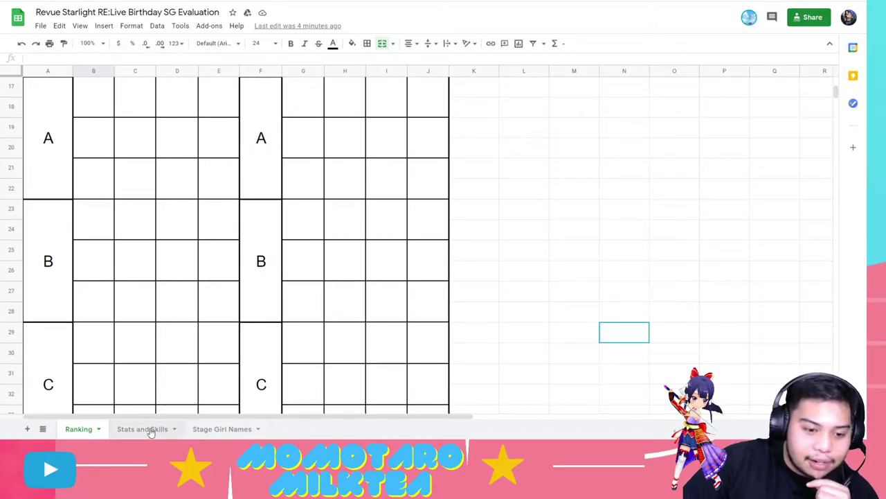
Step: Read the descriptions of Hikari Kagura's skills on the Stats and Skills sheet, including "You are the culprit!" and the unit skill
{"action": "left_click", "coordinate": [151, 430]}
{"action": "left_click_drag", "start_coordinate": [192, 419], "coordinate": [271, 424]}
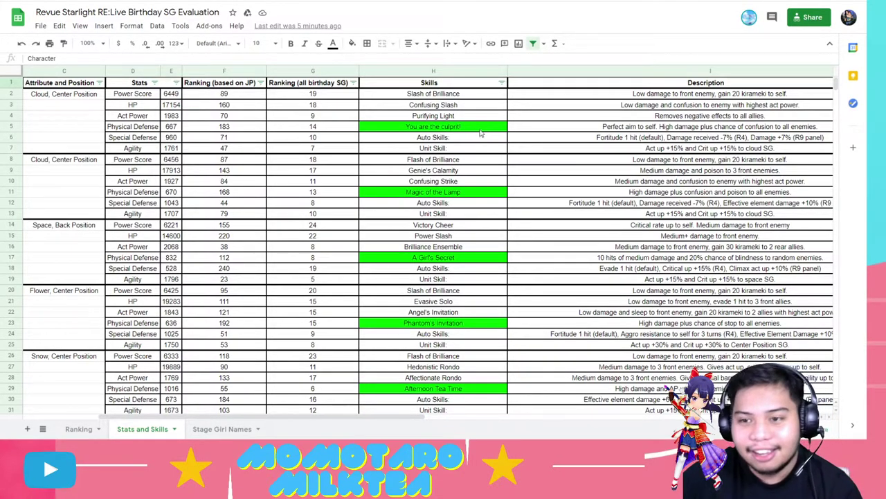
{"action": "left_click", "coordinate": [521, 130]}
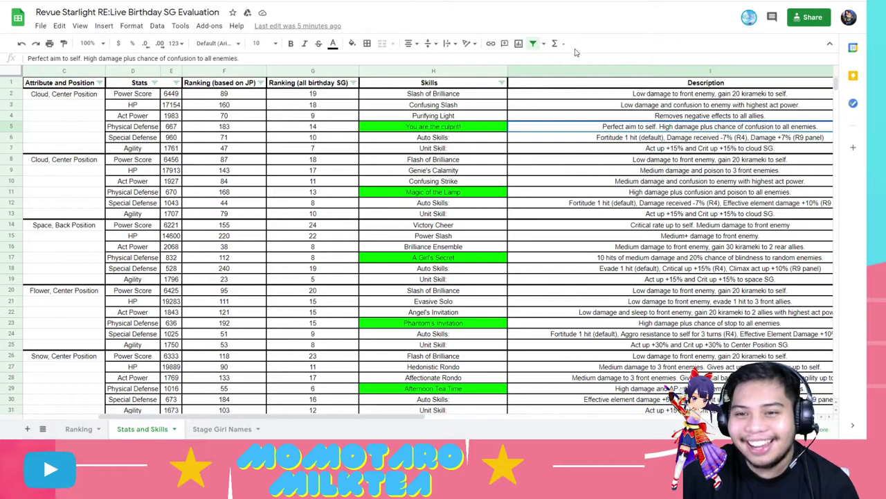
{"action": "scroll", "coordinate": [375, 339], "scroll_direction": "right", "scroll_amount": 2}
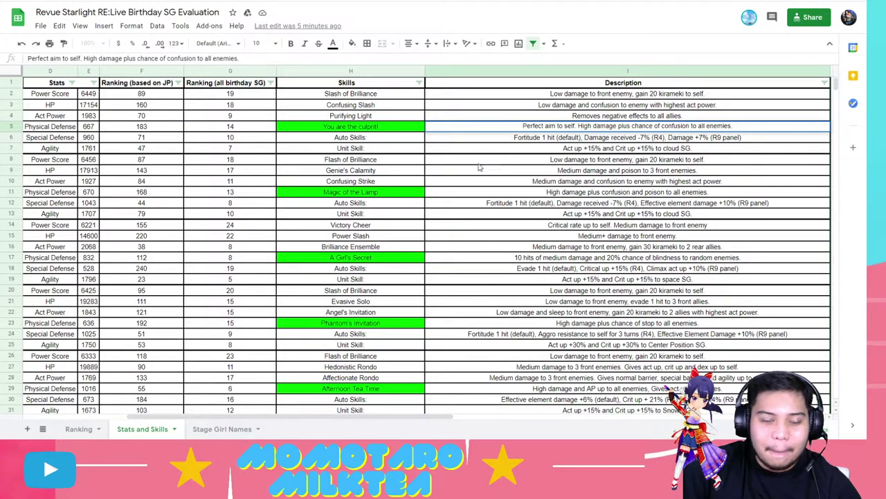
{"action": "left_click_drag", "start_coordinate": [251, 419], "coordinate": [223, 420]}
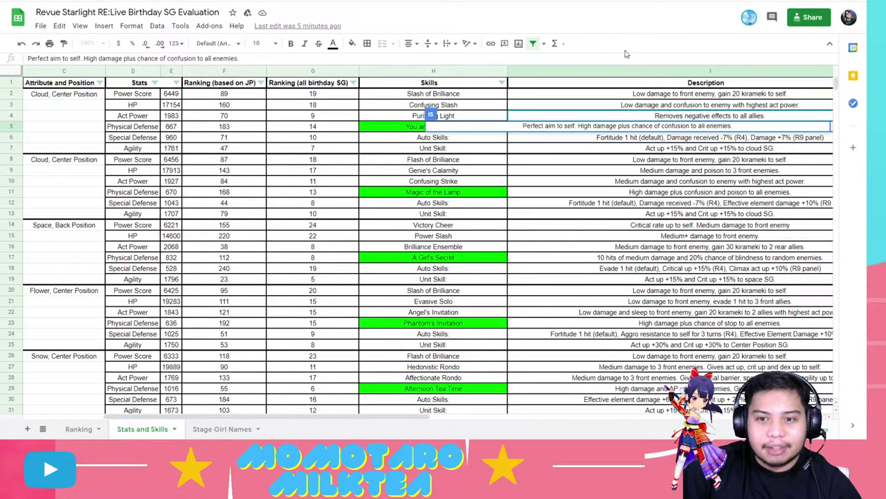
{"action": "left_click", "coordinate": [579, 150]}
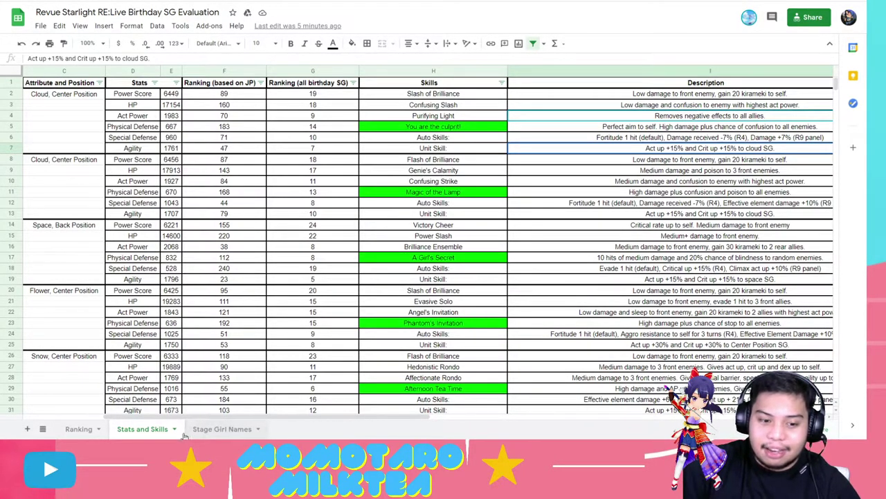
Step: Look through the Ranking sheet's Momotaro Milktea tier table, the Birthday Stage Girls image grid and the second reviewer's table
{"action": "left_click", "coordinate": [86, 429]}
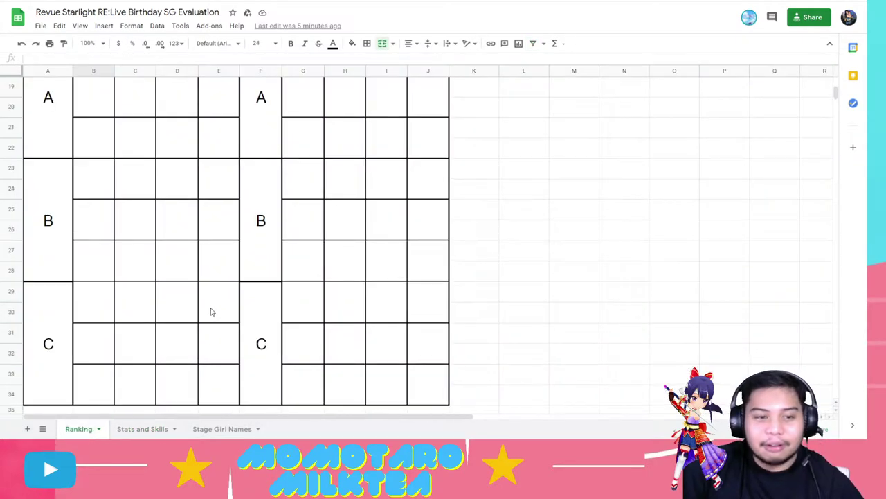
{"action": "scroll", "coordinate": [211, 311], "scroll_direction": "up", "scroll_amount": 6}
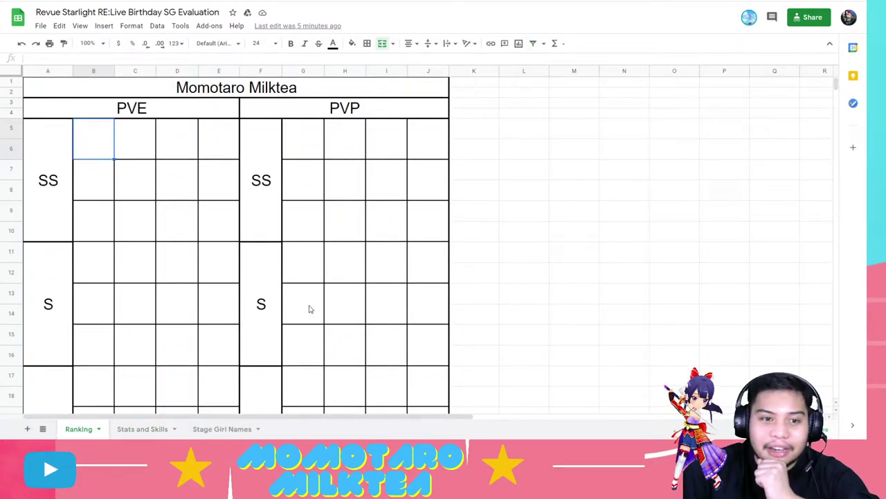
{"action": "scroll", "coordinate": [310, 309], "scroll_direction": "down", "scroll_amount": 6}
{"action": "scroll", "coordinate": [310, 309], "scroll_direction": "down", "scroll_amount": 2}
{"action": "scroll", "coordinate": [309, 309], "scroll_direction": "up", "scroll_amount": 3}
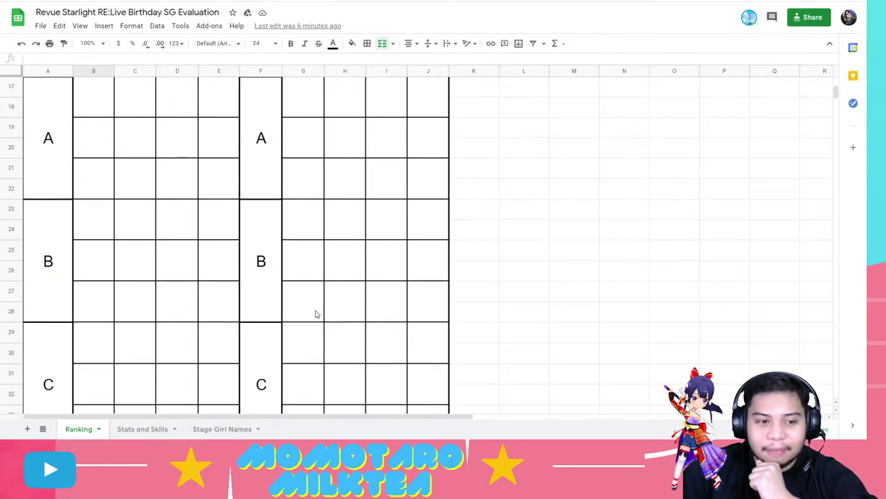
{"action": "scroll", "coordinate": [174, 331], "scroll_direction": "up", "scroll_amount": 3}
{"action": "scroll", "coordinate": [174, 332], "scroll_direction": "up", "scroll_amount": 3}
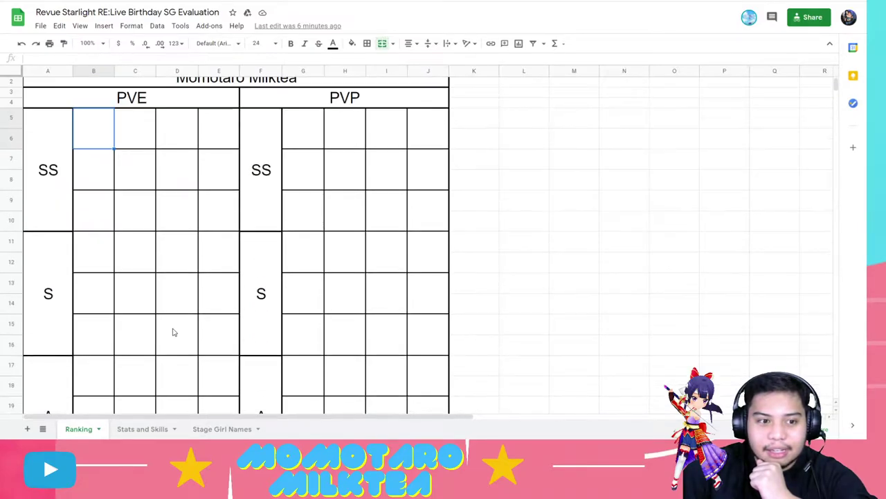
{"action": "scroll", "coordinate": [174, 332], "scroll_direction": "down", "scroll_amount": 3}
{"action": "scroll", "coordinate": [174, 332], "scroll_direction": "down", "scroll_amount": 10}
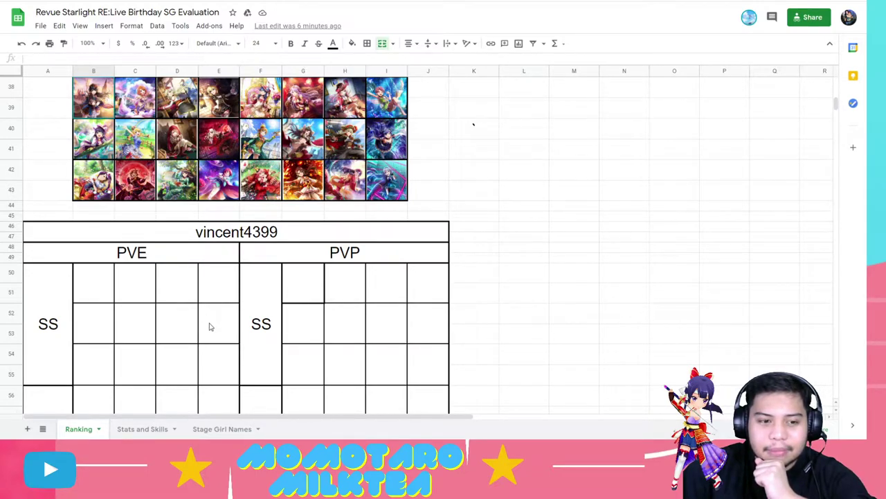
{"action": "scroll", "coordinate": [210, 327], "scroll_direction": "down", "scroll_amount": 5}
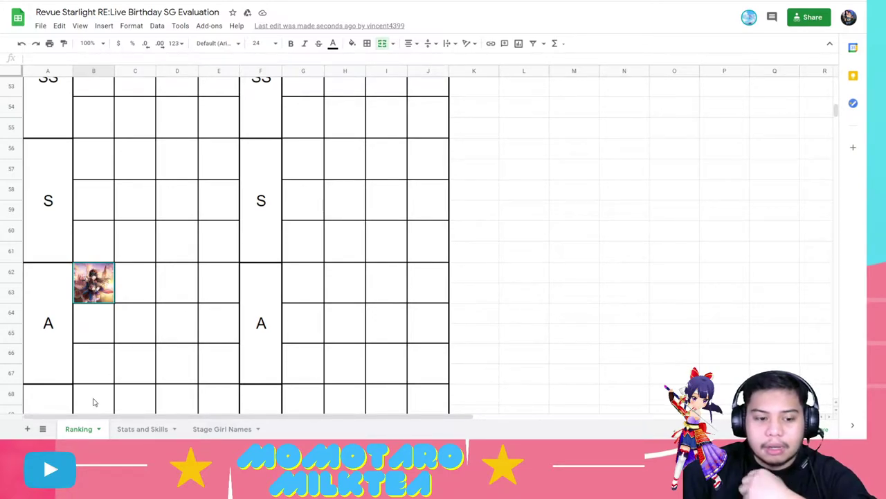
Step: Recheck the Stats and Skills sheet and examine the second reviewer's PVE and PVP placements on the Ranking sheet
{"action": "left_click", "coordinate": [127, 433]}
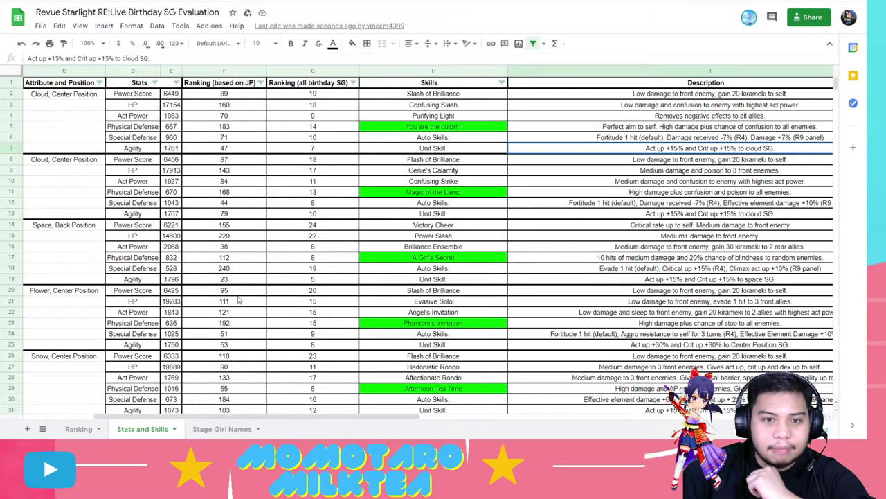
{"action": "left_click", "coordinate": [85, 429]}
{"action": "scroll", "coordinate": [205, 353], "scroll_direction": "up", "scroll_amount": 1}
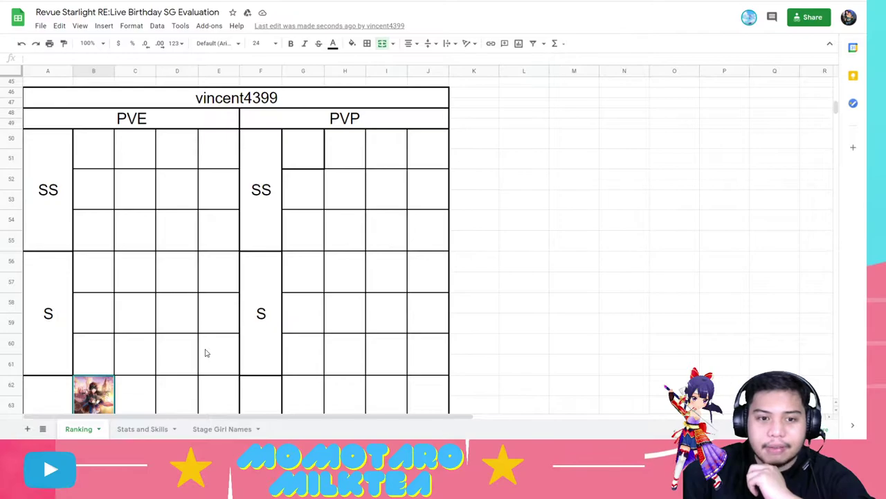
{"action": "scroll", "coordinate": [229, 348], "scroll_direction": "down", "scroll_amount": 5}
{"action": "scroll", "coordinate": [232, 344], "scroll_direction": "down", "scroll_amount": 3}
{"action": "scroll", "coordinate": [259, 339], "scroll_direction": "up", "scroll_amount": 2}
{"action": "key", "text": "ctrl+v"}
{"action": "scroll", "coordinate": [262, 340], "scroll_direction": "up", "scroll_amount": 3}
{"action": "key", "text": "Escape"}
{"action": "scroll", "coordinate": [263, 340], "scroll_direction": "up", "scroll_amount": 2}
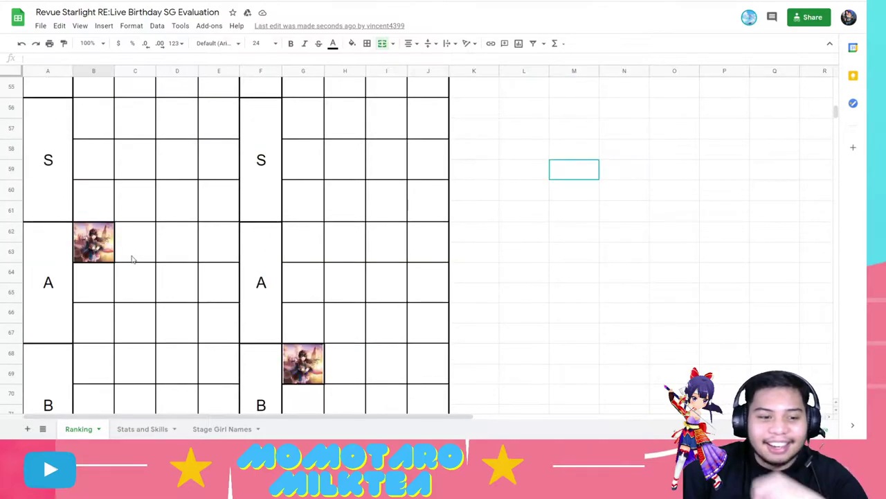
Step: Copy the stage girl image from the second reviewer's PVE A tier into the first PVE B-tier cell (B23) of the Momotaro Milktea table
{"action": "left_click", "coordinate": [108, 253]}
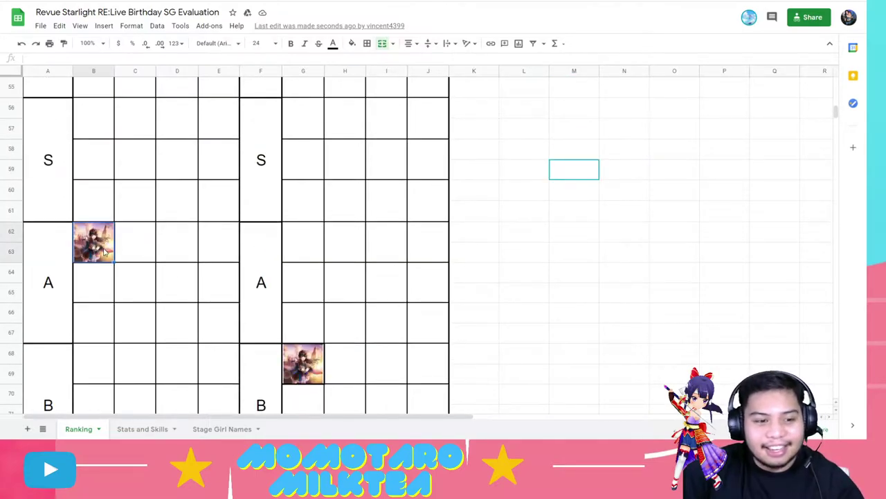
{"action": "left_click", "coordinate": [489, 259]}
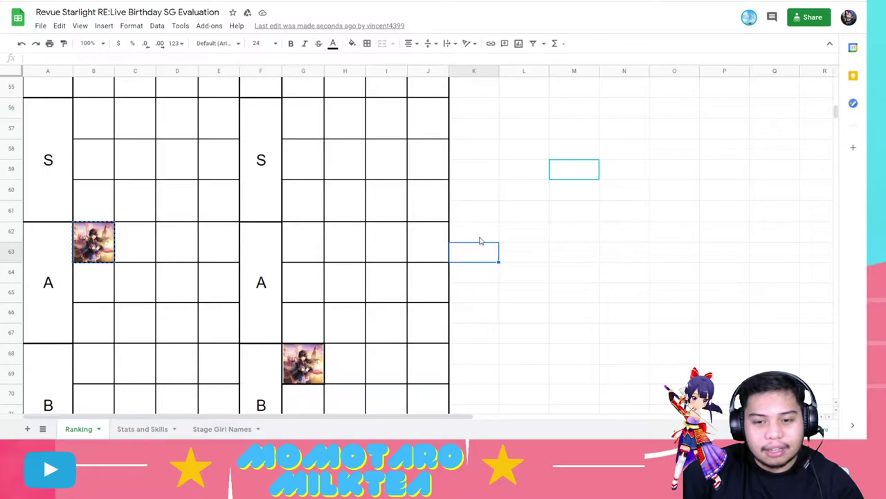
{"action": "scroll", "coordinate": [481, 245], "scroll_direction": "up", "scroll_amount": 5}
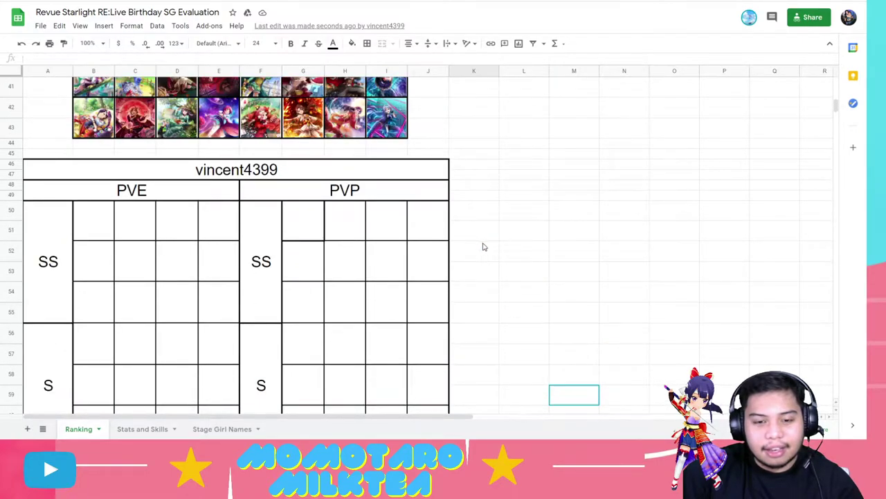
{"action": "scroll", "coordinate": [481, 245], "scroll_direction": "down", "scroll_amount": 5}
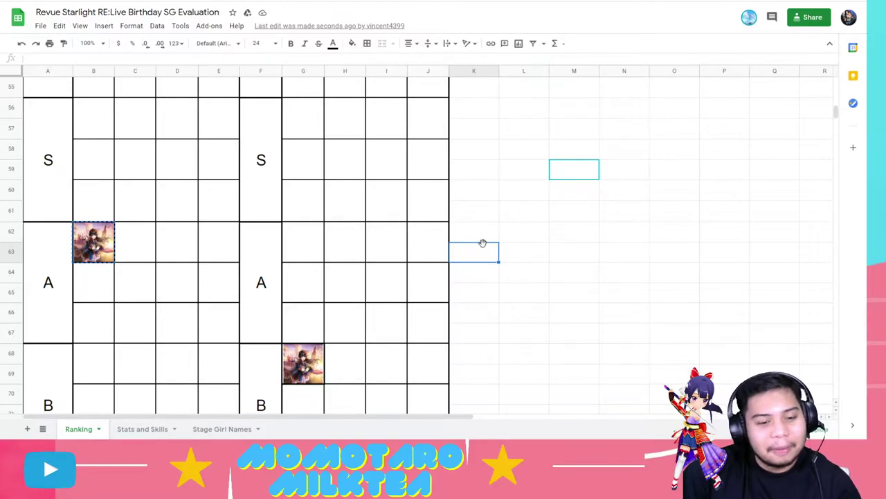
{"action": "scroll", "coordinate": [482, 243], "scroll_direction": "up", "scroll_amount": 8}
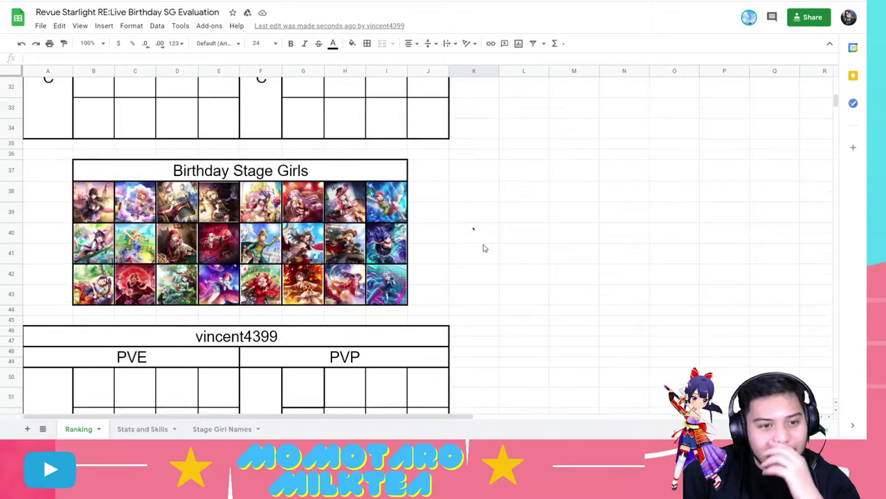
{"action": "scroll", "coordinate": [485, 248], "scroll_direction": "up", "scroll_amount": 10}
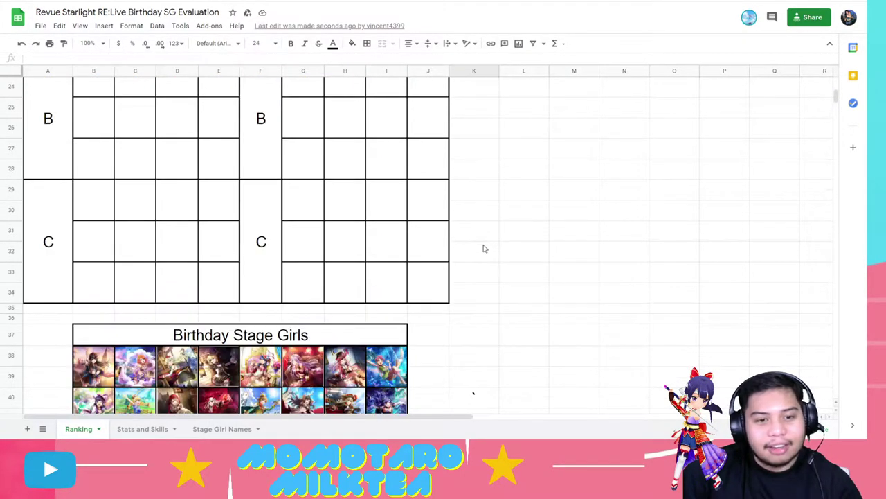
{"action": "scroll", "coordinate": [467, 257], "scroll_direction": "down", "scroll_amount": 4}
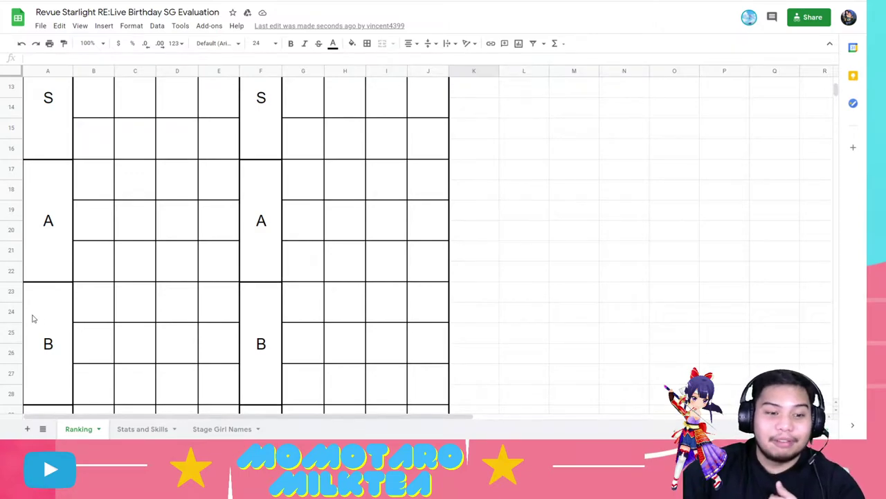
{"action": "left_click", "coordinate": [80, 313]}
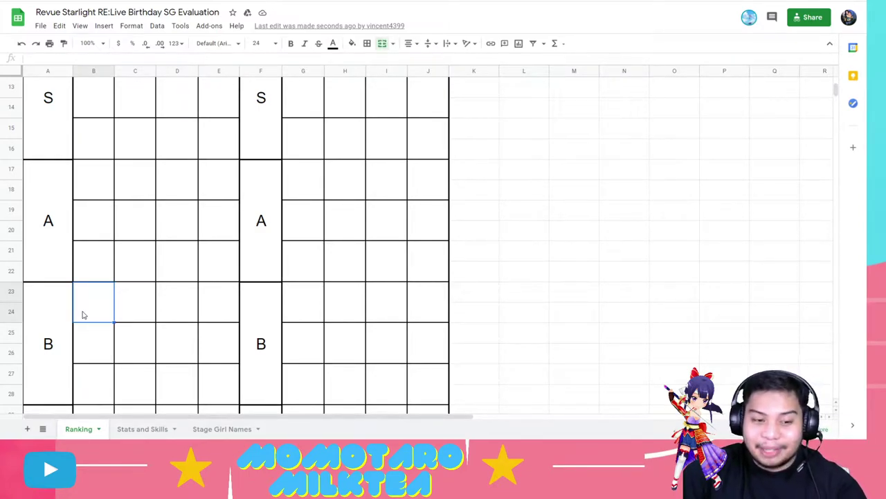
{"action": "left_click", "coordinate": [100, 234]}
{"action": "left_click", "coordinate": [103, 287]}
{"action": "left_click", "coordinate": [99, 232]}
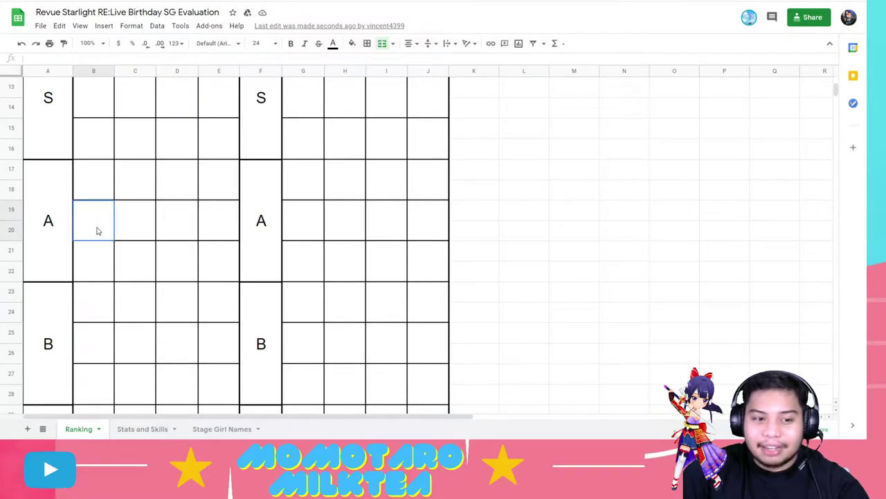
{"action": "left_click", "coordinate": [99, 301]}
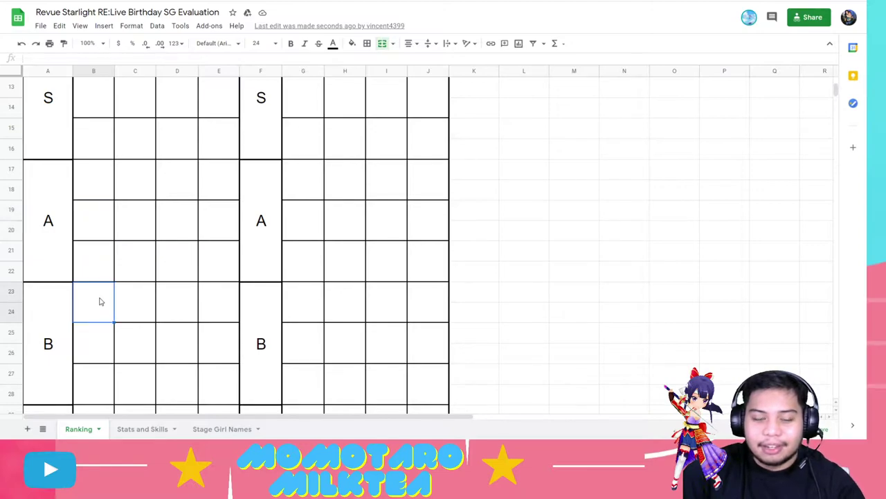
{"action": "key", "text": "ctrl+v"}
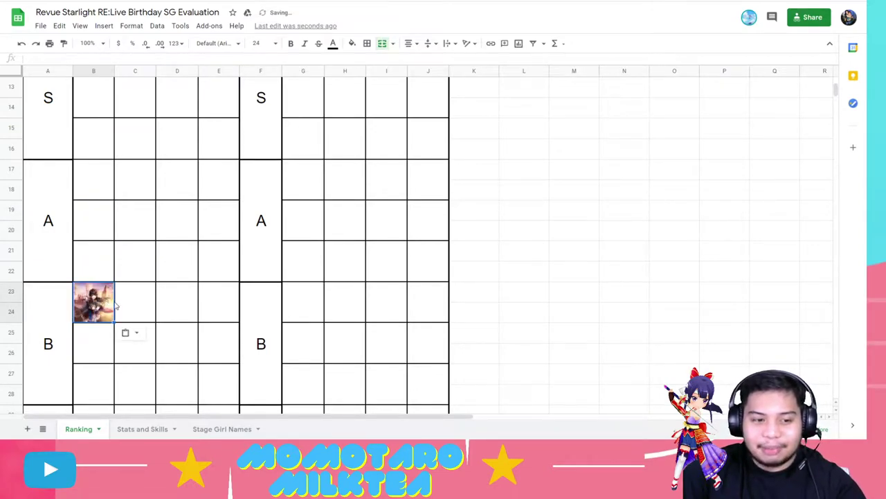
{"action": "left_click", "coordinate": [117, 303]}
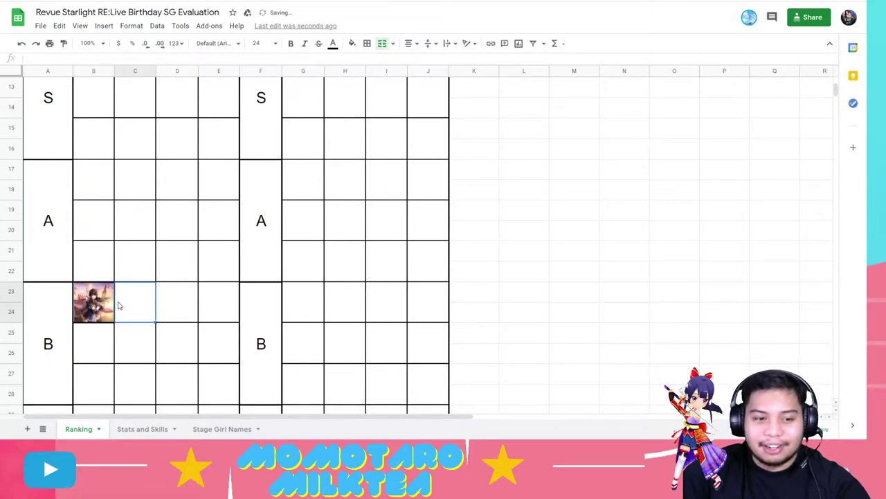
{"action": "left_click", "coordinate": [95, 276]}
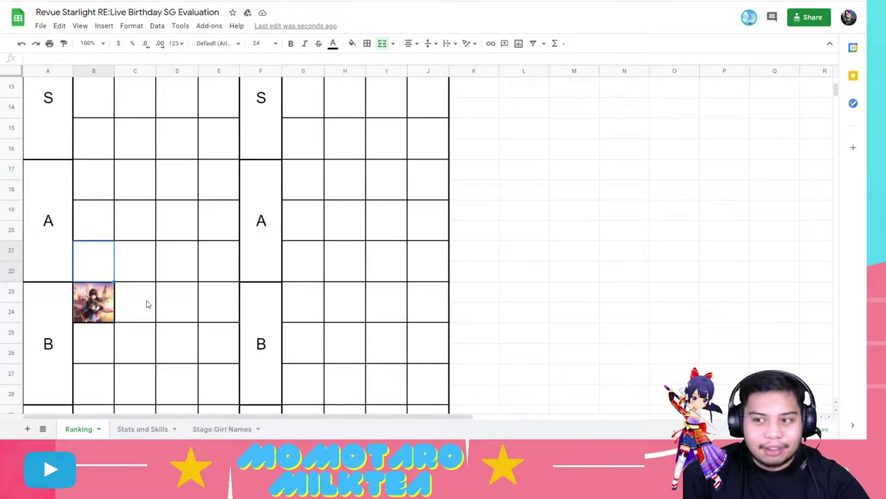
{"action": "scroll", "coordinate": [215, 298], "scroll_direction": "up", "scroll_amount": 3}
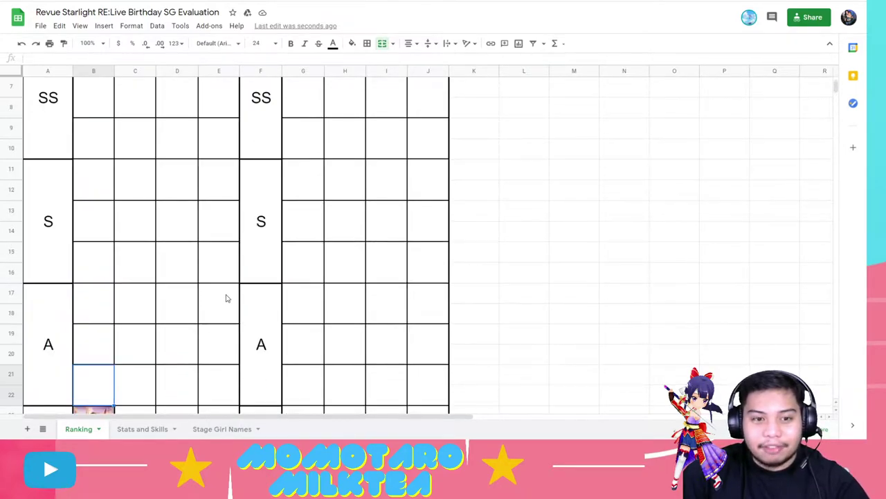
{"action": "scroll", "coordinate": [226, 298], "scroll_direction": "down", "scroll_amount": 5}
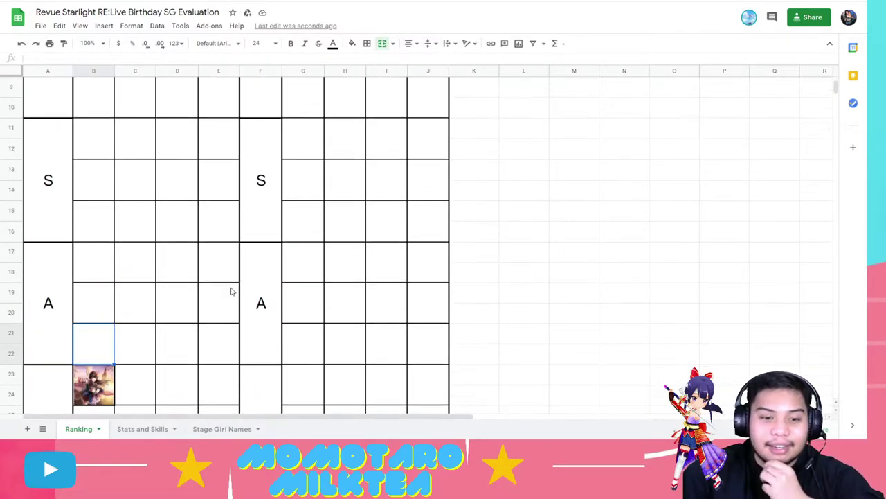
Step: Paste Hikari Kagura's image into the first PVP B-tier cell (G23) of the Momotaro Milktea table
{"action": "scroll", "coordinate": [273, 293], "scroll_direction": "down", "scroll_amount": 3}
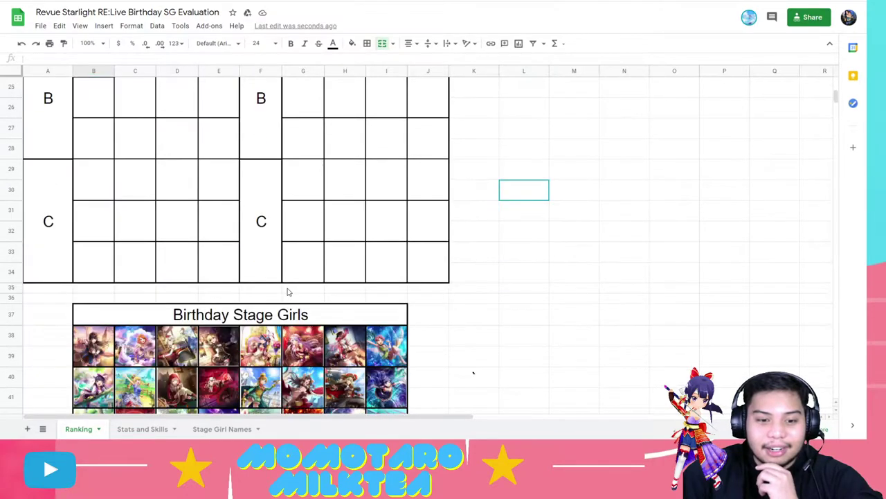
{"action": "scroll", "coordinate": [289, 290], "scroll_direction": "up", "scroll_amount": 3}
{"action": "scroll", "coordinate": [289, 291], "scroll_direction": "down", "scroll_amount": 1}
{"action": "scroll", "coordinate": [289, 290], "scroll_direction": "up", "scroll_amount": 1}
{"action": "scroll", "coordinate": [290, 291], "scroll_direction": "up", "scroll_amount": 1}
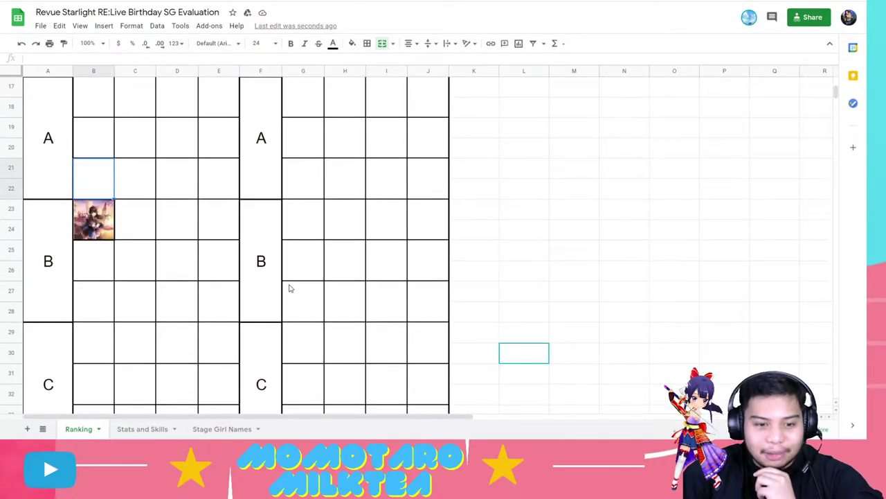
{"action": "left_click", "coordinate": [313, 232]}
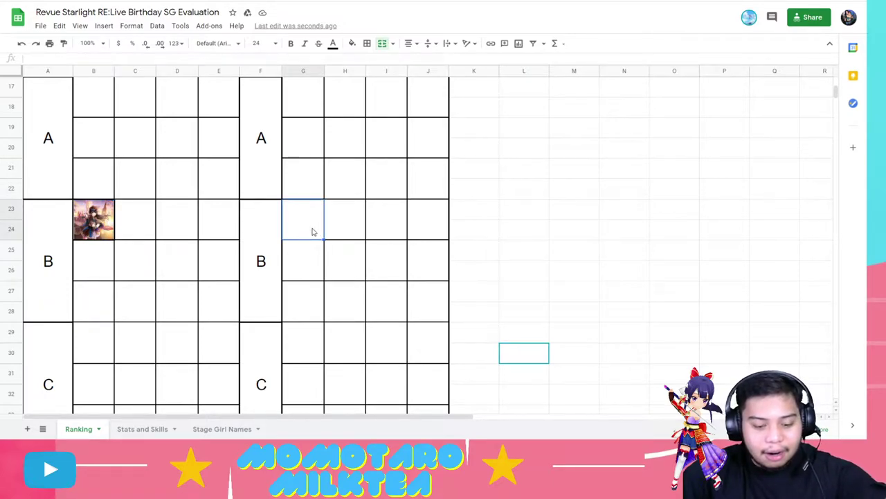
{"action": "key", "text": "ctrl+v"}
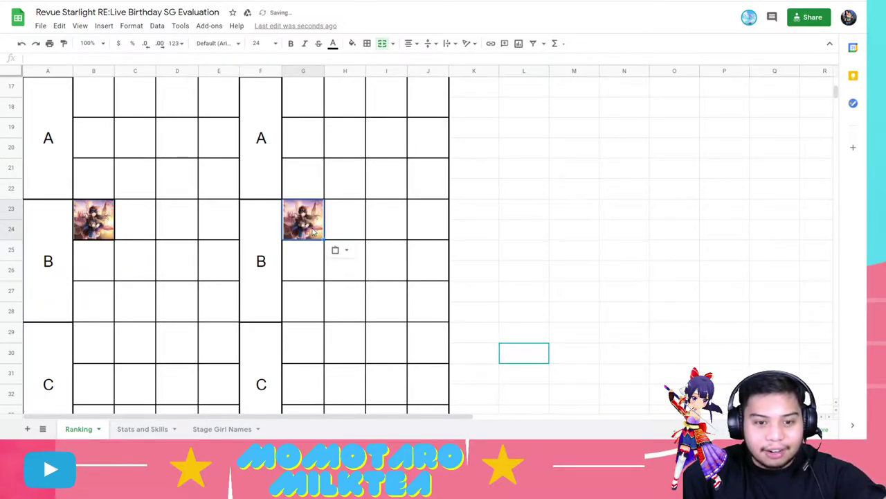
{"action": "left_click", "coordinate": [485, 238]}
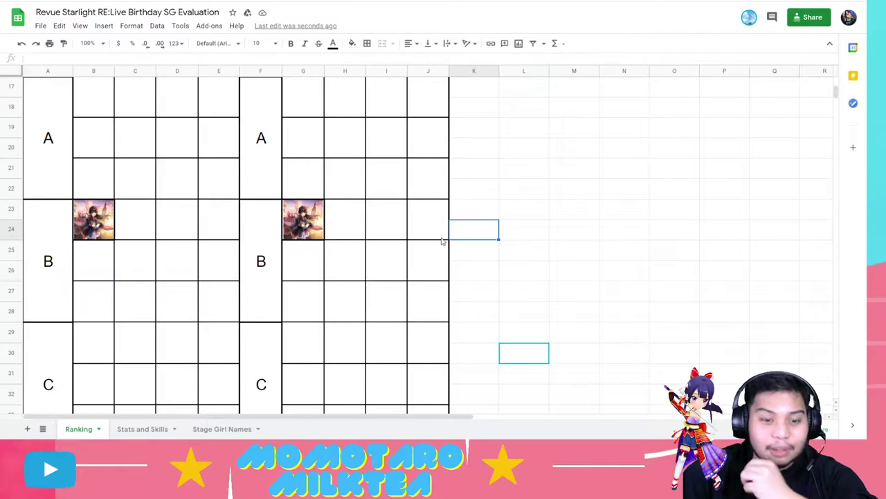
{"action": "scroll", "coordinate": [392, 271], "scroll_direction": "up", "scroll_amount": 5}
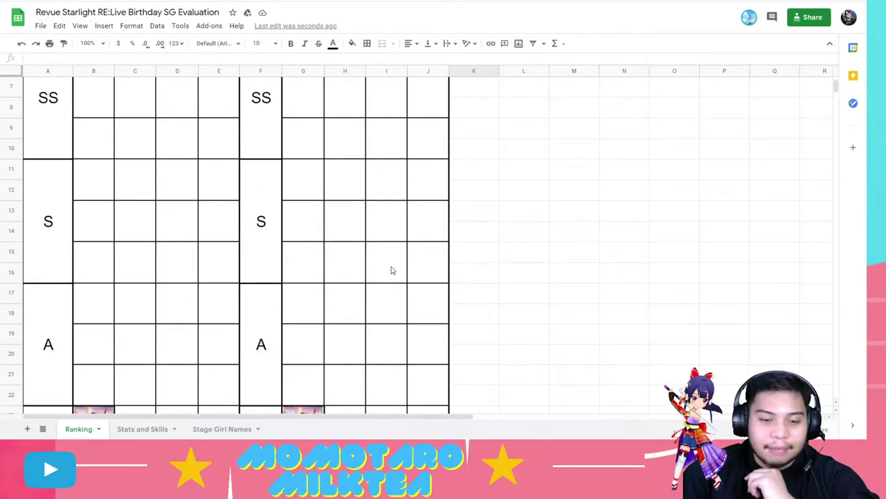
{"action": "scroll", "coordinate": [391, 271], "scroll_direction": "down", "scroll_amount": 3}
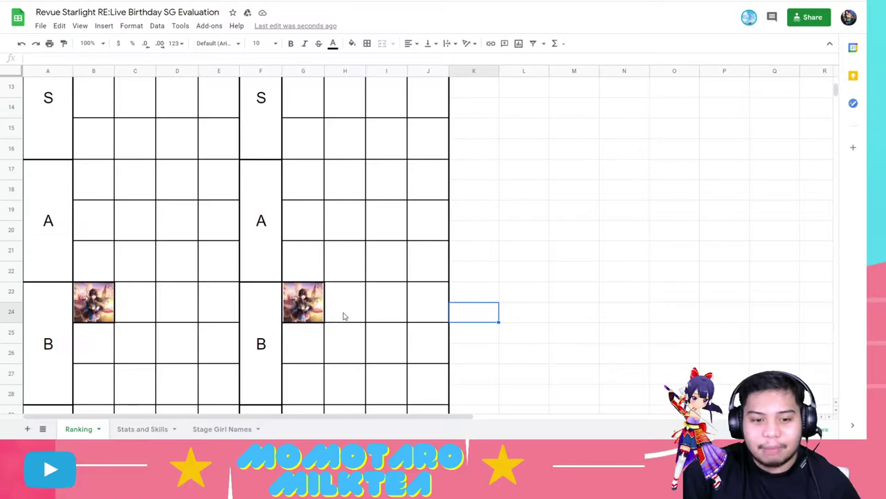
Step: Read Tsukasa Ebisu's stats, rankings and skill descriptions on the Stats and Skills sheet
{"action": "left_click", "coordinate": [141, 429]}
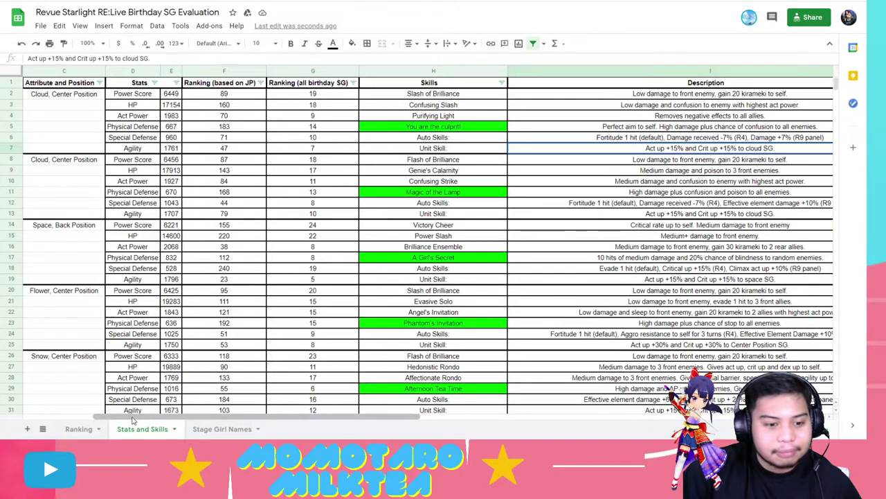
{"action": "left_click_drag", "start_coordinate": [133, 420], "coordinate": [55, 418]}
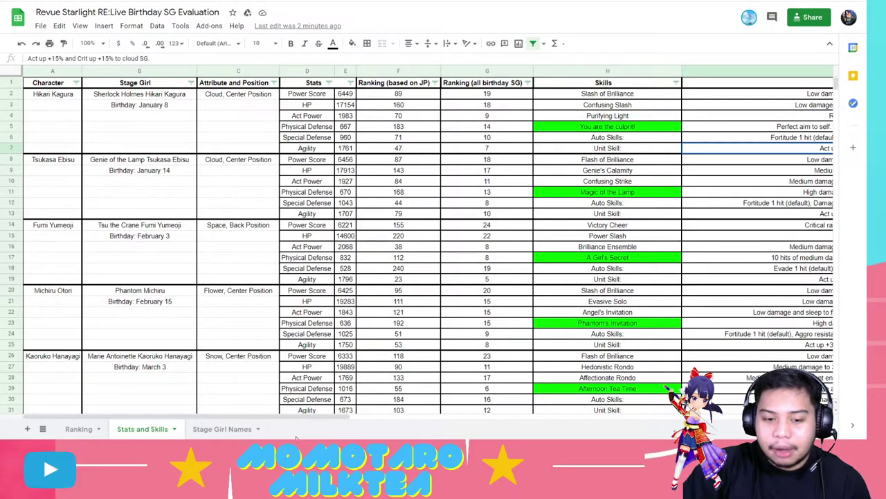
{"action": "left_click_drag", "start_coordinate": [303, 421], "coordinate": [339, 421]}
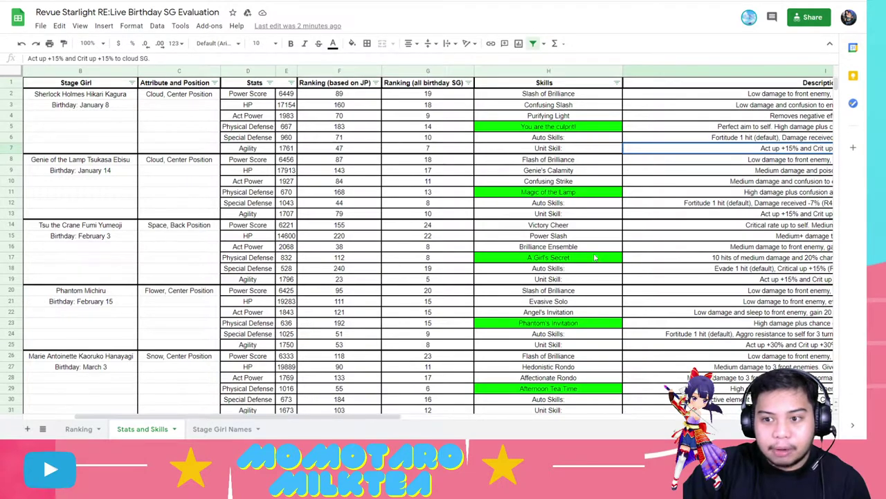
{"action": "left_click", "coordinate": [722, 159]}
{"action": "left_click_drag", "start_coordinate": [365, 421], "coordinate": [399, 421]}
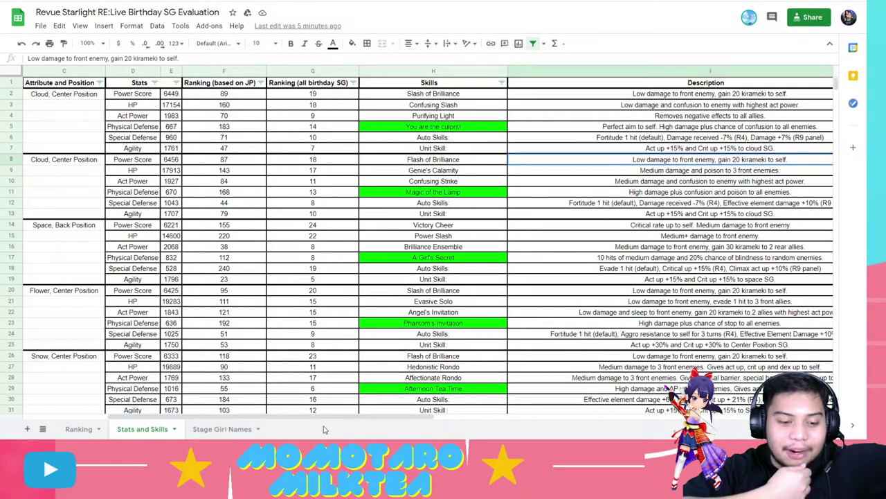
Step: Copy Tsukasa Ebisu's image (C38) from the Birthday Stage Girls grid on the Ranking sheet
{"action": "left_click", "coordinate": [80, 428]}
{"action": "scroll", "coordinate": [121, 331], "scroll_direction": "down", "scroll_amount": 8}
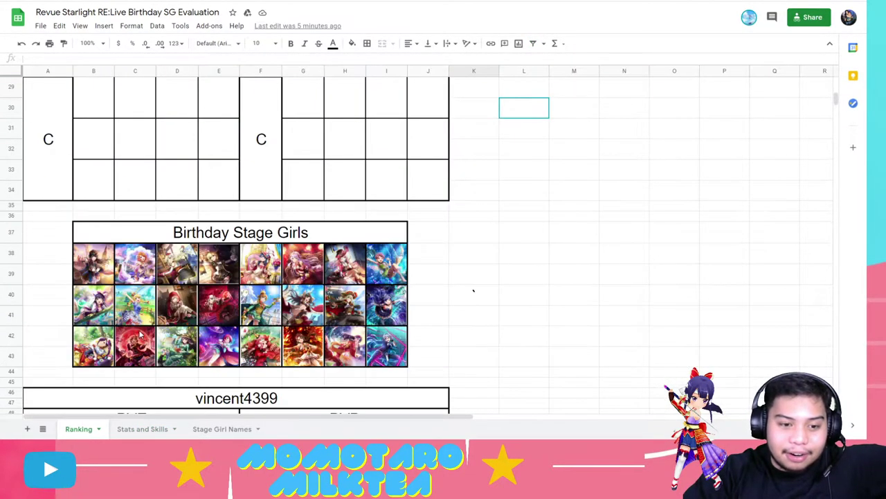
{"action": "scroll", "coordinate": [174, 263], "scroll_direction": "up", "scroll_amount": 1}
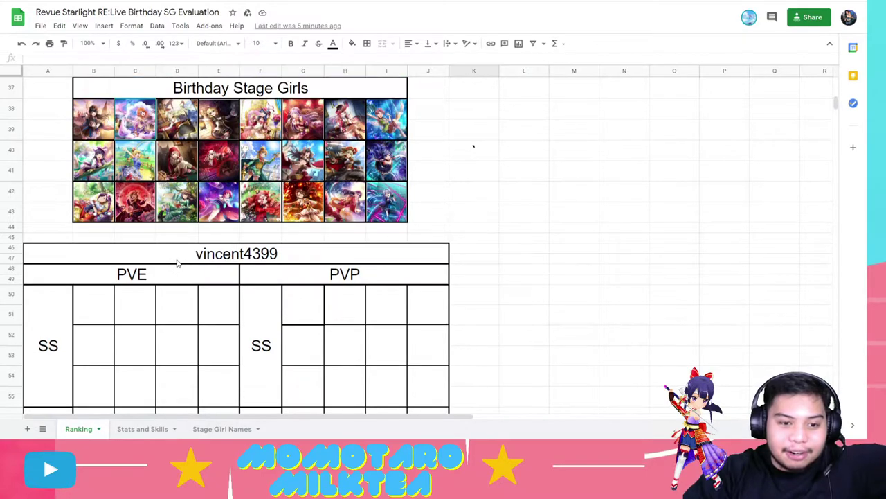
{"action": "left_click", "coordinate": [138, 125]}
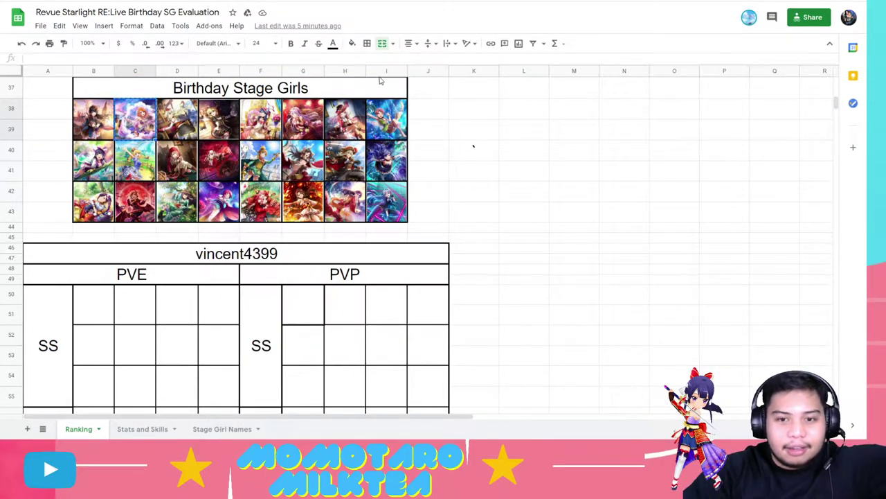
{"action": "left_click", "coordinate": [463, 169]}
Step: Examine the second reviewer's PVE and PVP placements across the SS to C tiers
{"action": "scroll", "coordinate": [460, 201], "scroll_direction": "down", "scroll_amount": 6}
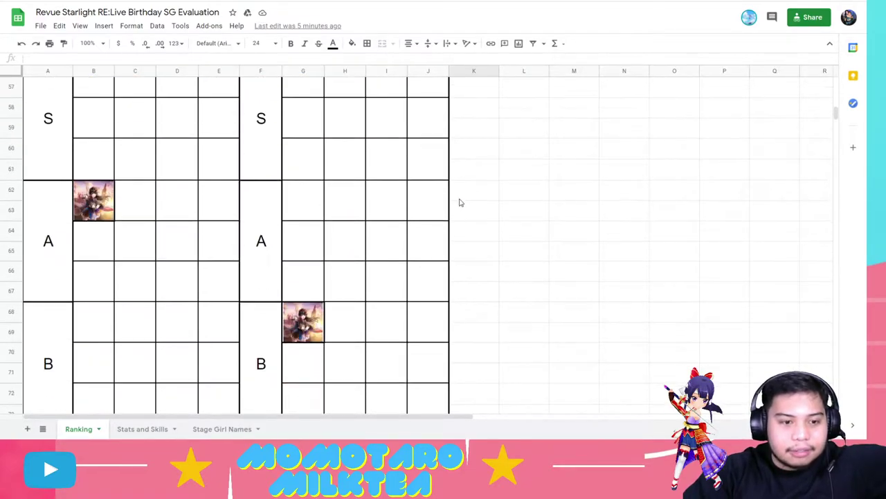
{"action": "scroll", "coordinate": [464, 215], "scroll_direction": "down", "scroll_amount": 3}
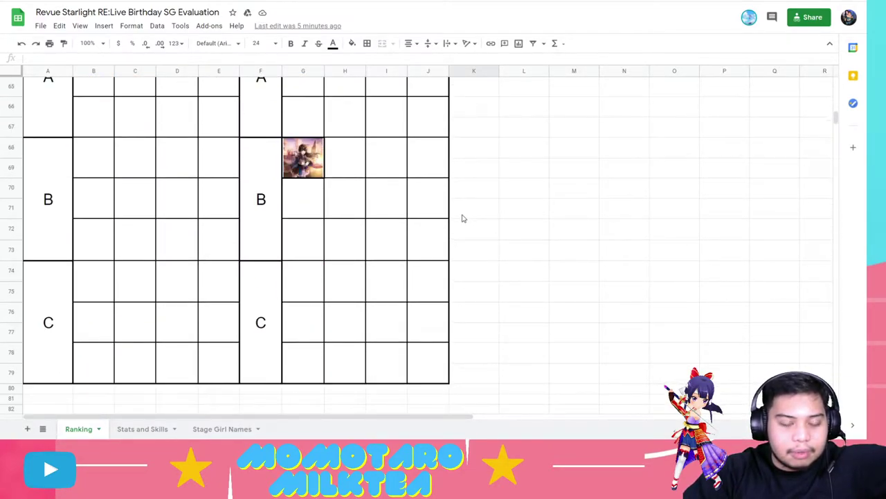
{"action": "scroll", "coordinate": [464, 219], "scroll_direction": "up", "scroll_amount": 2}
{"action": "scroll", "coordinate": [463, 218], "scroll_direction": "up", "scroll_amount": 2}
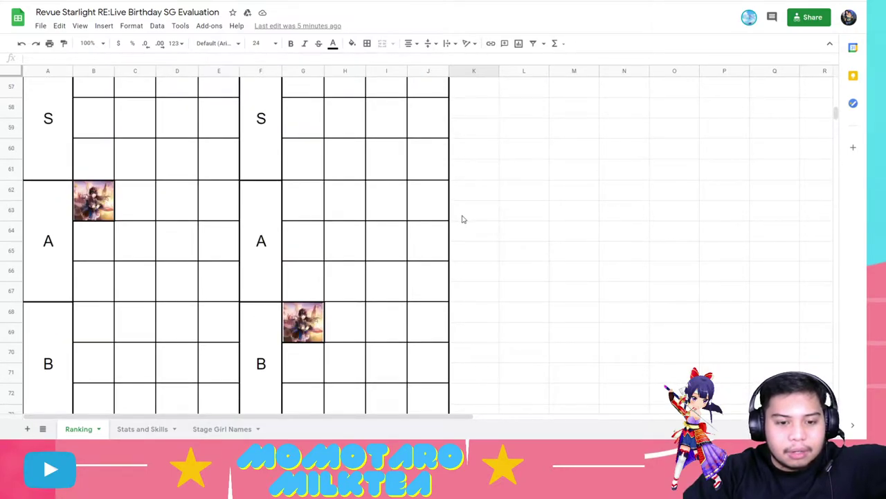
{"action": "scroll", "coordinate": [463, 219], "scroll_direction": "up", "scroll_amount": 3}
{"action": "scroll", "coordinate": [463, 218], "scroll_direction": "up", "scroll_amount": 3}
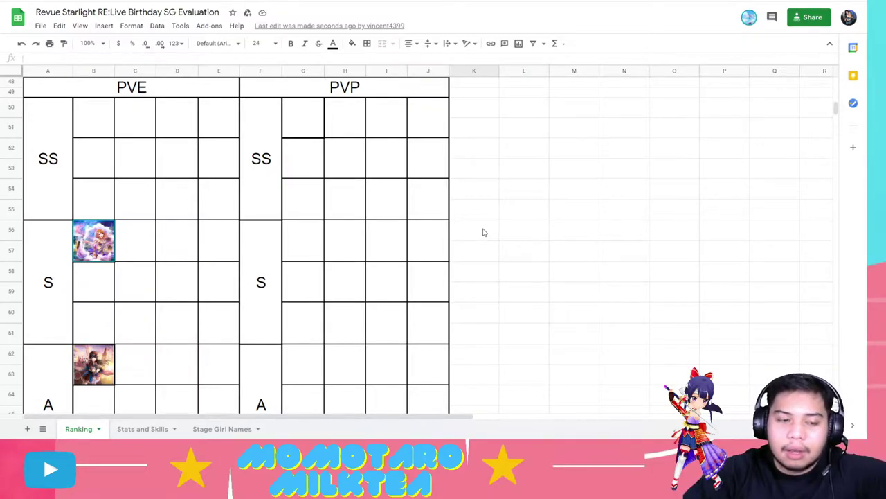
Step: Place Tsukasa Ebisu's image in the first PVP S-tier cell (G56) of the second reviewer's table
{"action": "key", "text": "Right"}
{"action": "key", "text": "Right"}
{"action": "key", "text": "Right"}
{"action": "key", "text": "Right"}
{"action": "key", "text": "Right"}
{"action": "key", "text": "Down"}
{"action": "scroll", "coordinate": [493, 233], "scroll_direction": "down", "scroll_amount": 1}
{"action": "key", "text": "Up"}
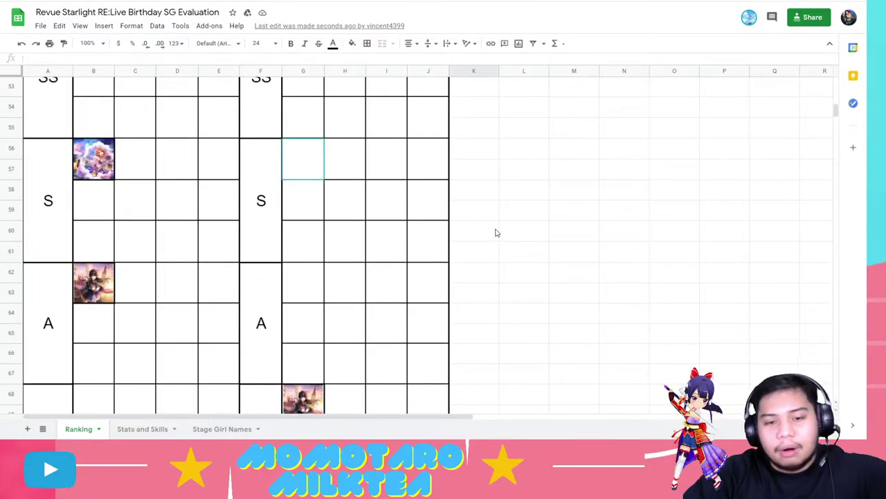
{"action": "key", "text": "ctrl+v"}
{"action": "key", "text": "Right"}
{"action": "key", "text": "Right"}
{"action": "key", "text": "Right"}
{"action": "key", "text": "Right"}
{"action": "key", "text": "Right"}
{"action": "key", "text": "Right"}
{"action": "key", "text": "Up"}
{"action": "key", "text": "Up"}
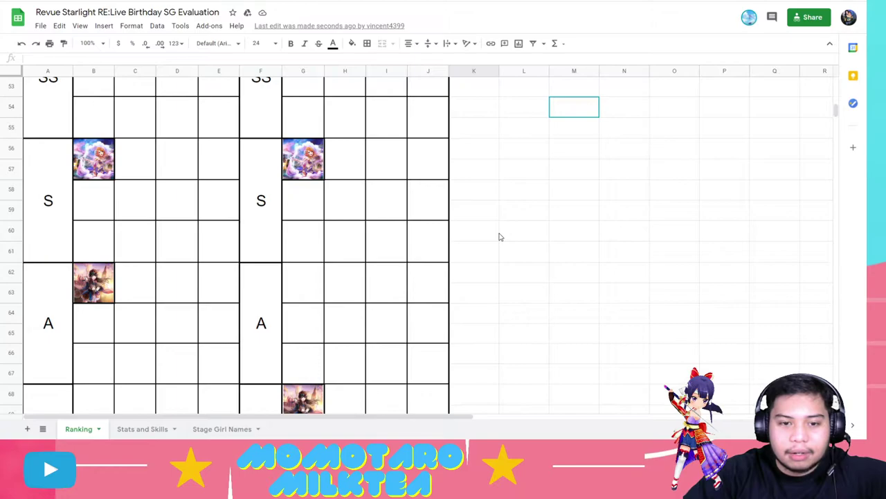
Step: Paste Tsukasa Ebisu's image into the second PVE B-tier cell (C23) of the Momotaro Milktea table
{"action": "scroll", "coordinate": [500, 237], "scroll_direction": "up", "scroll_amount": 2}
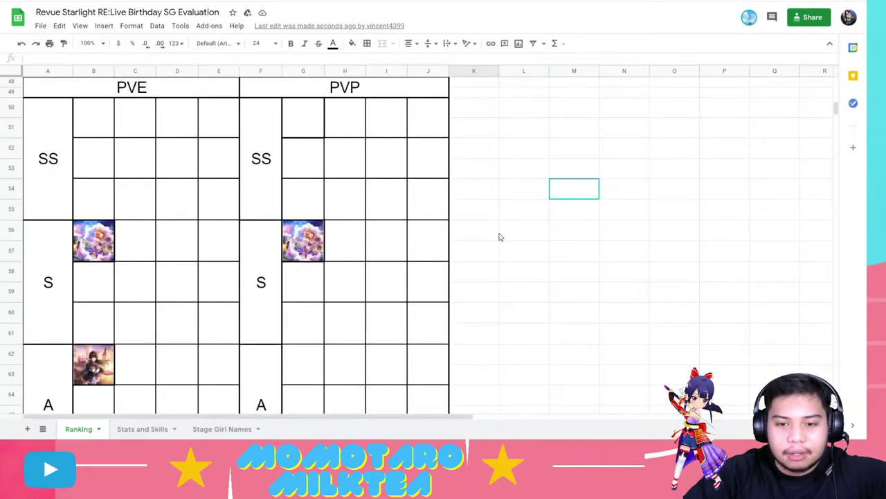
{"action": "scroll", "coordinate": [499, 237], "scroll_direction": "up", "scroll_amount": 1}
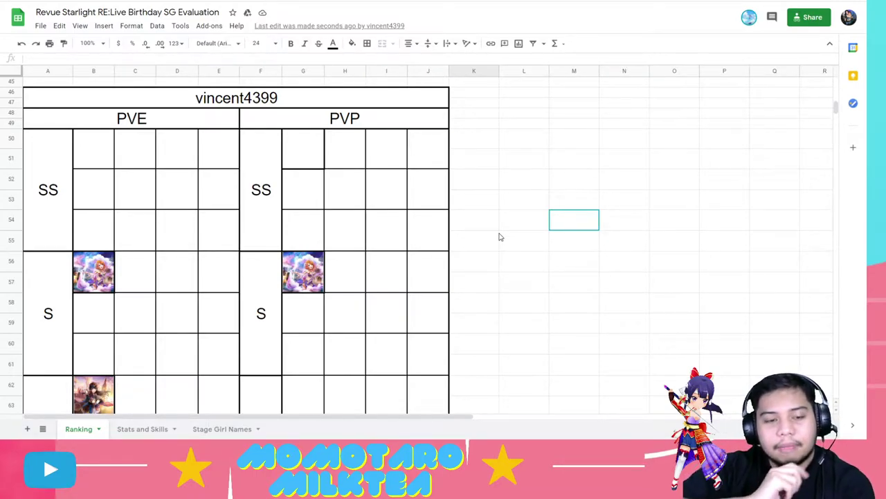
{"action": "scroll", "coordinate": [313, 234], "scroll_direction": "up", "scroll_amount": 2}
{"action": "scroll", "coordinate": [315, 236], "scroll_direction": "up", "scroll_amount": 7}
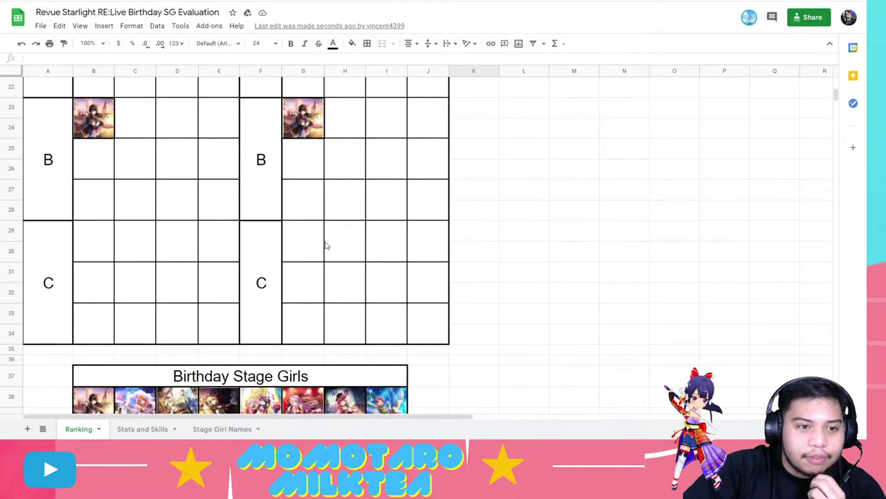
{"action": "scroll", "coordinate": [326, 245], "scroll_direction": "up", "scroll_amount": 3}
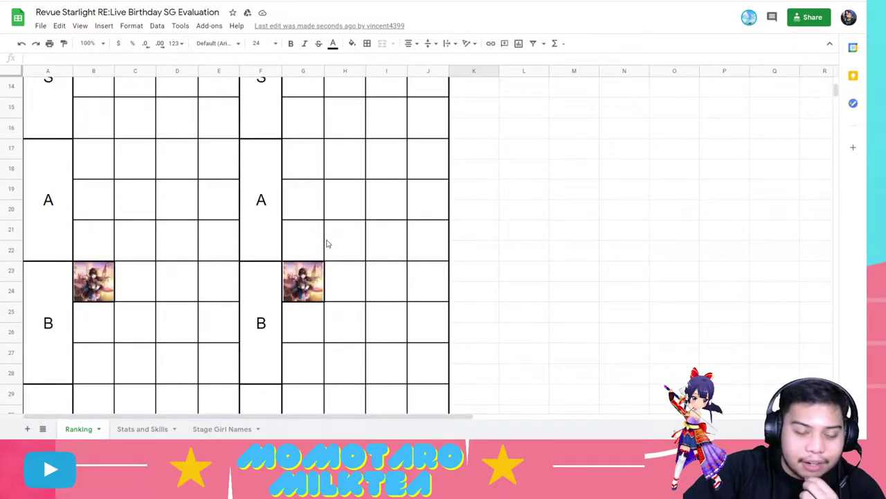
{"action": "left_click", "coordinate": [146, 286]}
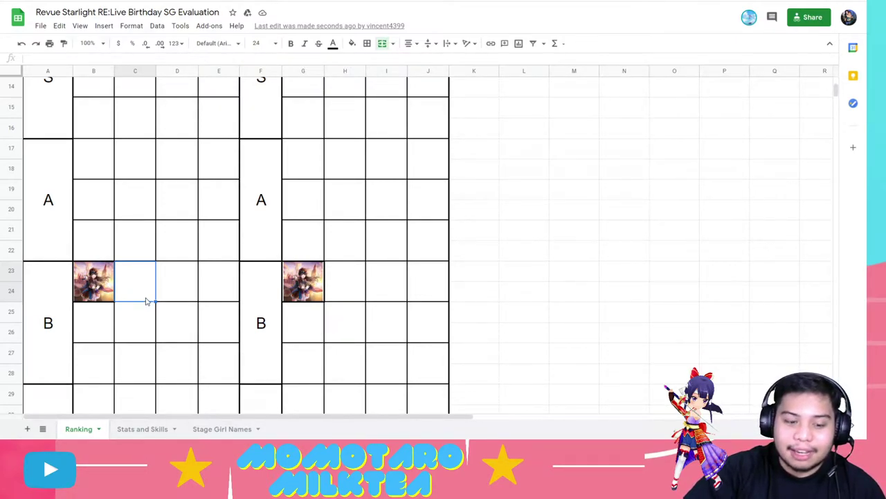
{"action": "key", "text": "ctrl+v"}
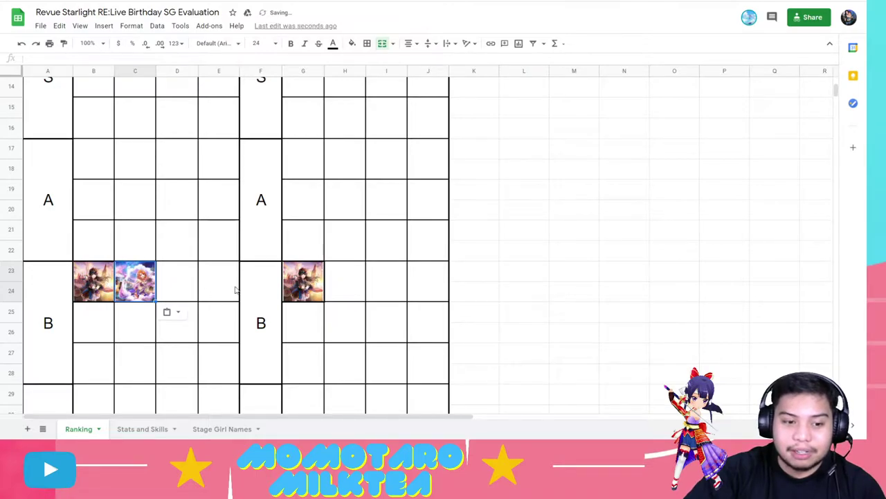
{"action": "left_click", "coordinate": [491, 278]}
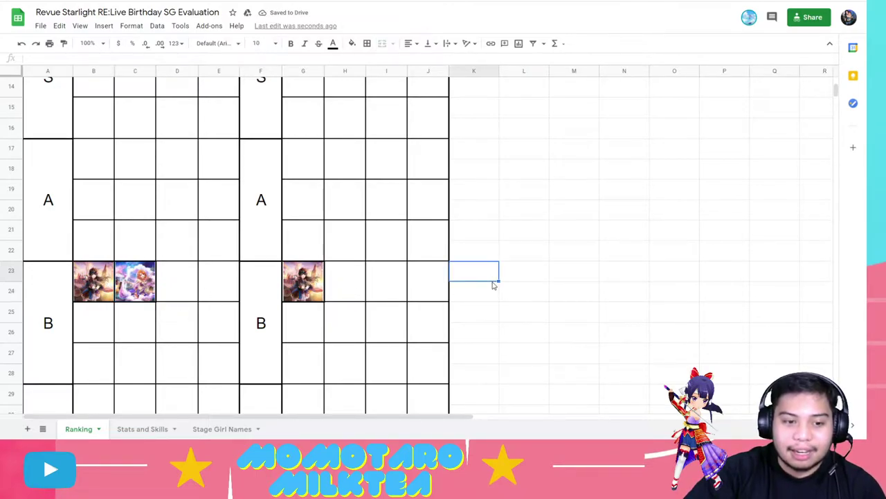
{"action": "left_click", "coordinate": [482, 291]}
{"action": "left_click", "coordinate": [491, 276]}
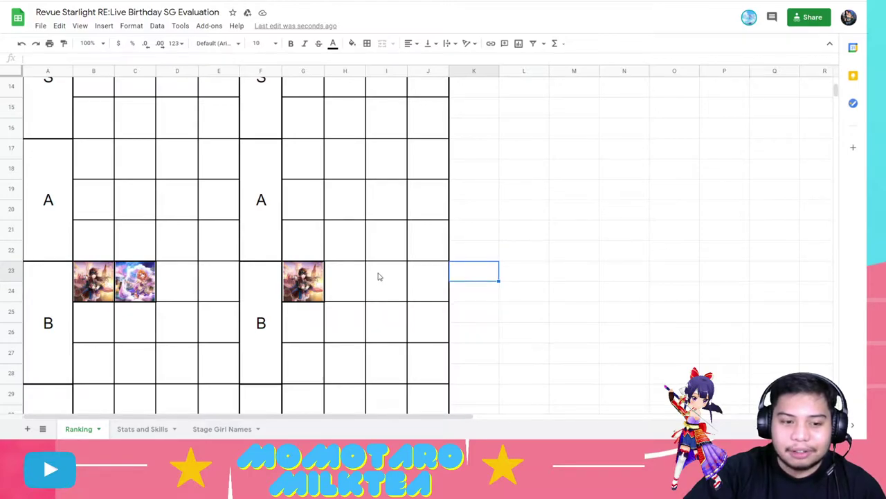
Step: Paste Tsukasa Ebisu's image into the PVP A-tier cell G21 of the Momotaro Milktea table
{"action": "scroll", "coordinate": [217, 297], "scroll_direction": "up", "scroll_amount": 1}
{"action": "scroll", "coordinate": [218, 293], "scroll_direction": "down", "scroll_amount": 4}
{"action": "scroll", "coordinate": [235, 293], "scroll_direction": "up", "scroll_amount": 2}
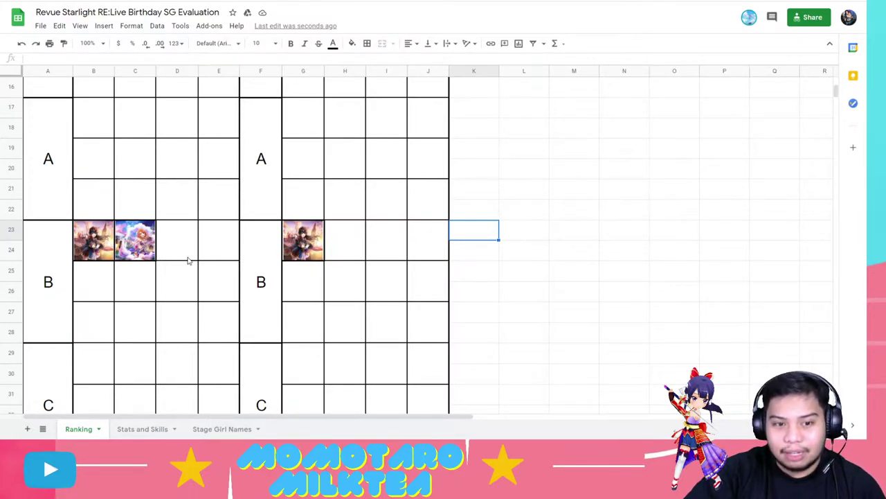
{"action": "scroll", "coordinate": [261, 266], "scroll_direction": "up", "scroll_amount": 5}
{"action": "scroll", "coordinate": [283, 270], "scroll_direction": "down", "scroll_amount": 2}
{"action": "scroll", "coordinate": [283, 270], "scroll_direction": "down", "scroll_amount": 2}
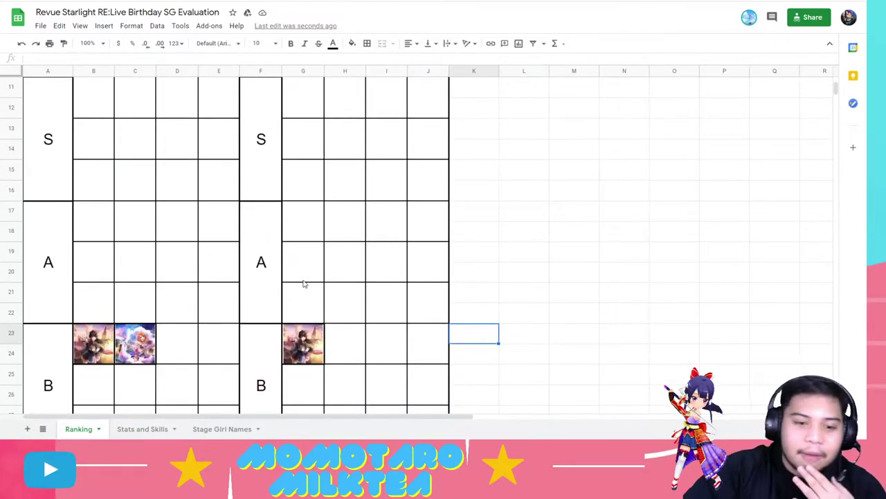
{"action": "left_click", "coordinate": [316, 312]}
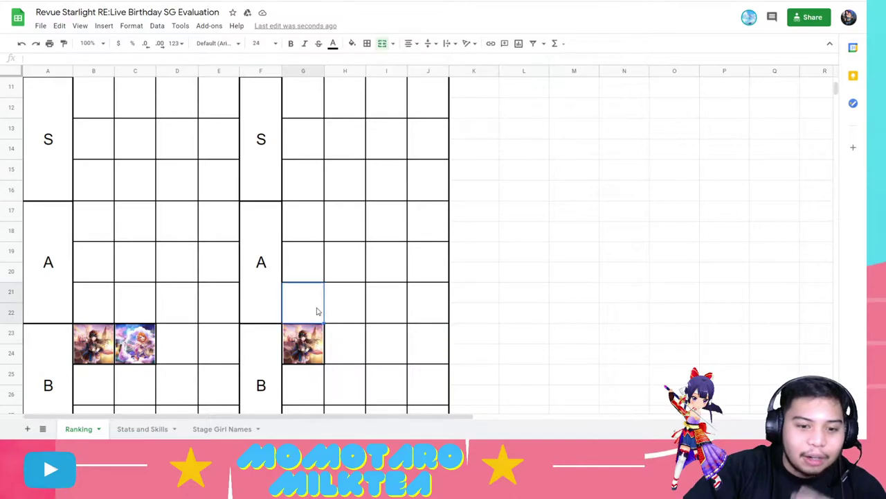
{"action": "key", "text": "ctrl+v"}
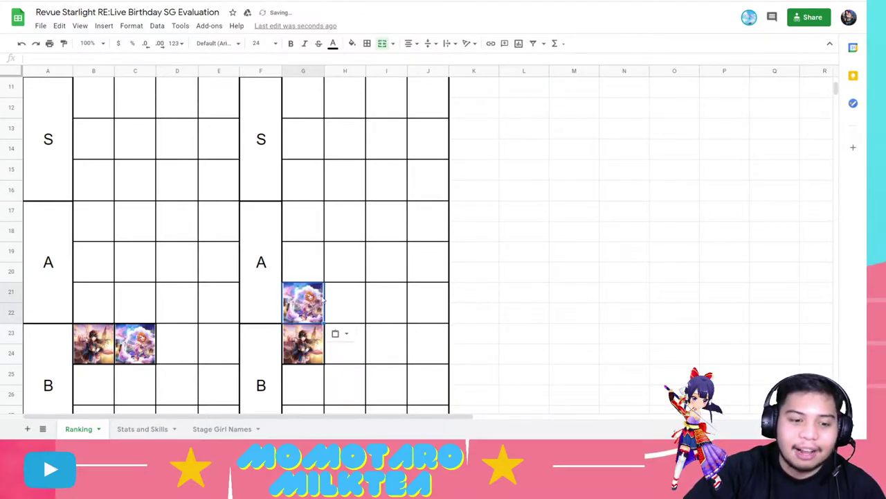
{"action": "left_click", "coordinate": [511, 313]}
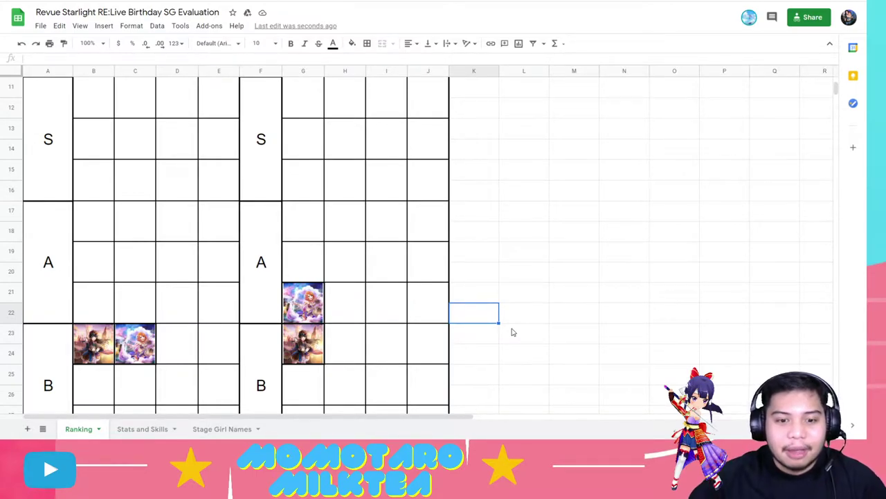
Step: Examine Tsu the Crane Fumi Yumeoji's stats, rankings, skills and skill descriptions in the Stats and Skills sheet
{"action": "scroll", "coordinate": [388, 298], "scroll_direction": "up", "scroll_amount": 5}
{"action": "scroll", "coordinate": [388, 298], "scroll_direction": "down", "scroll_amount": 5}
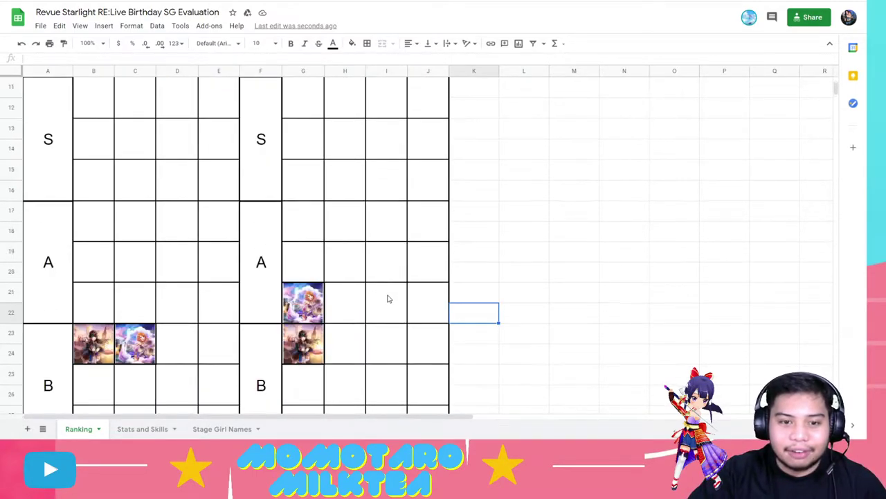
{"action": "scroll", "coordinate": [385, 319], "scroll_direction": "down", "scroll_amount": 3}
{"action": "left_click", "coordinate": [143, 430]}
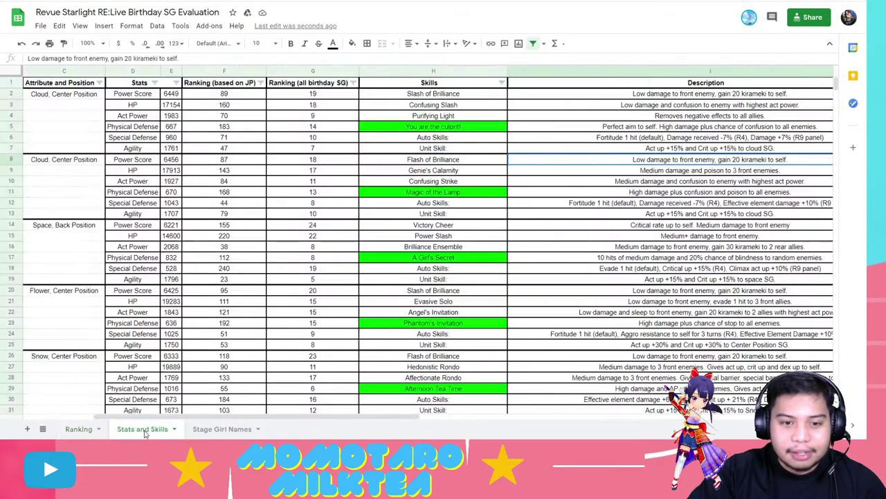
{"action": "scroll", "coordinate": [128, 416], "scroll_direction": "left", "scroll_amount": 4}
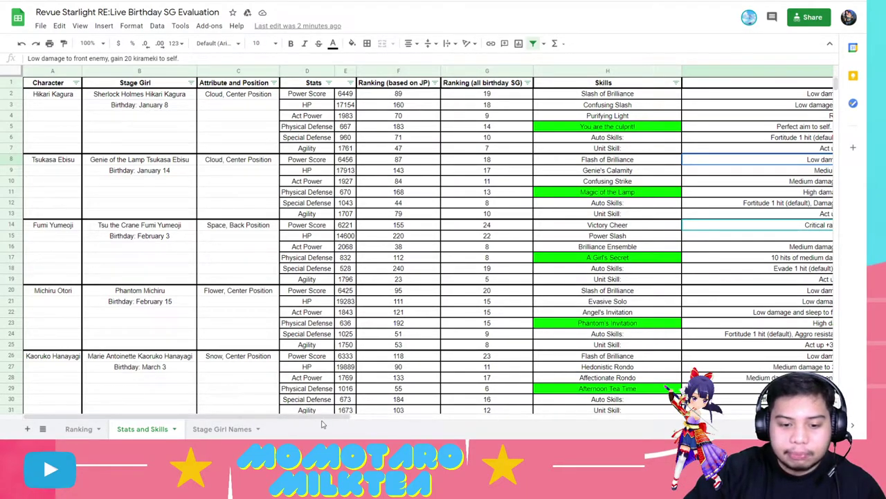
{"action": "scroll", "coordinate": [358, 422], "scroll_direction": "right", "scroll_amount": 1}
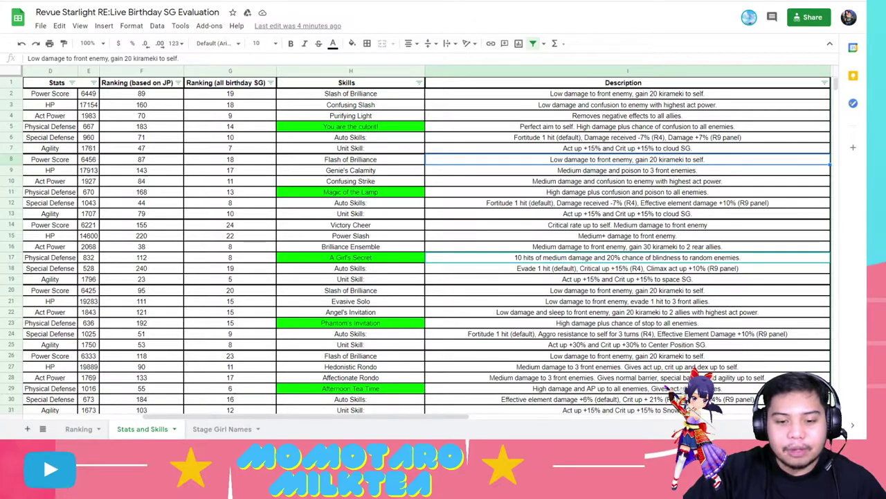
Step: Return to the Ranking sheet and examine the second reviewer's PVE and PVP placements from the SS to C tiers
{"action": "left_click", "coordinate": [78, 429]}
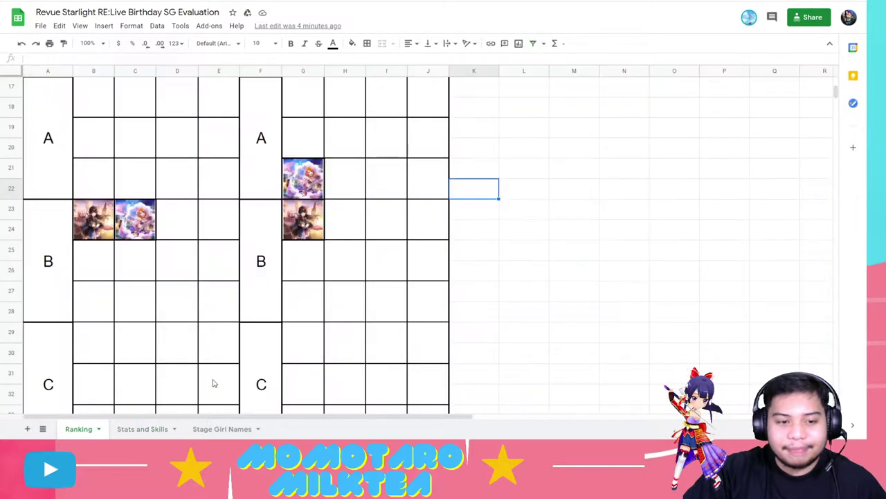
{"action": "scroll", "coordinate": [289, 374], "scroll_direction": "down", "scroll_amount": 5}
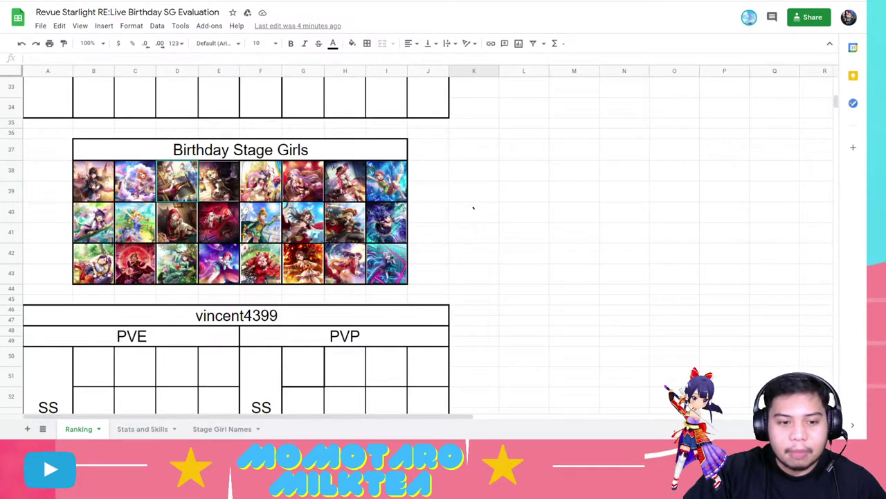
{"action": "scroll", "coordinate": [473, 208], "scroll_direction": "down", "scroll_amount": 2}
{"action": "left_click", "coordinate": [724, 311]}
{"action": "scroll", "coordinate": [543, 295], "scroll_direction": "down", "scroll_amount": 1}
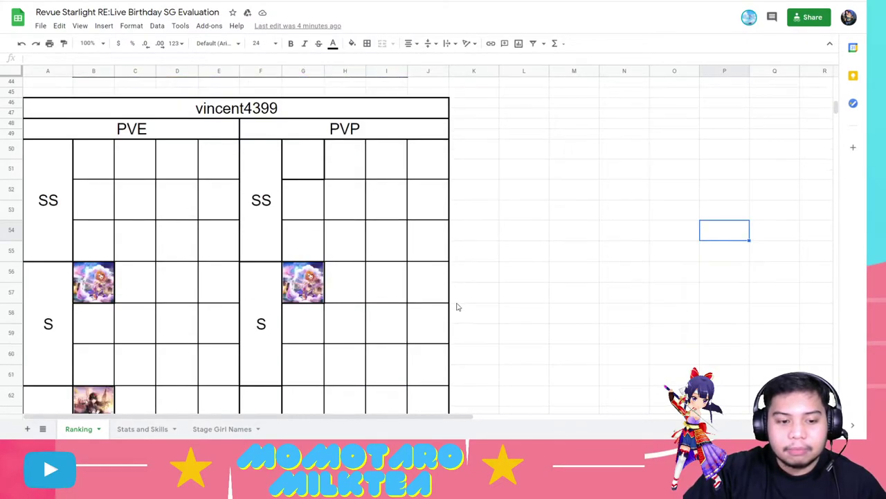
{"action": "scroll", "coordinate": [461, 316], "scroll_direction": "down", "scroll_amount": 1}
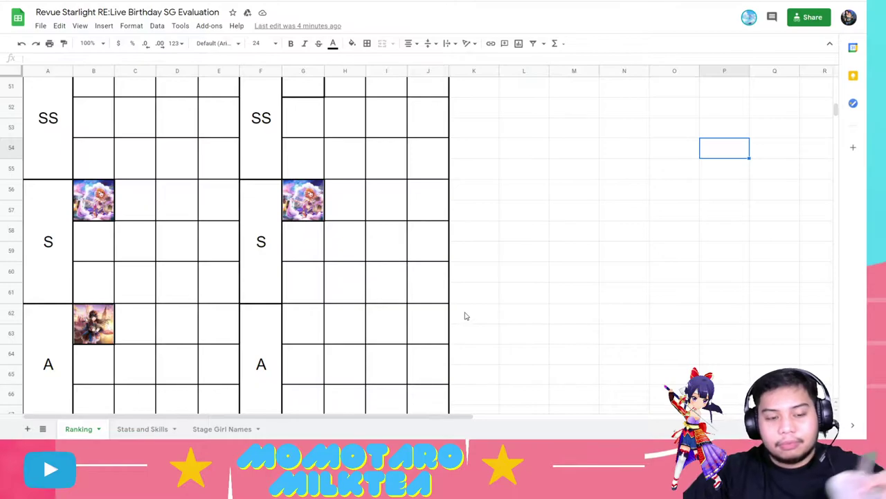
{"action": "scroll", "coordinate": [464, 319], "scroll_direction": "up", "scroll_amount": 1}
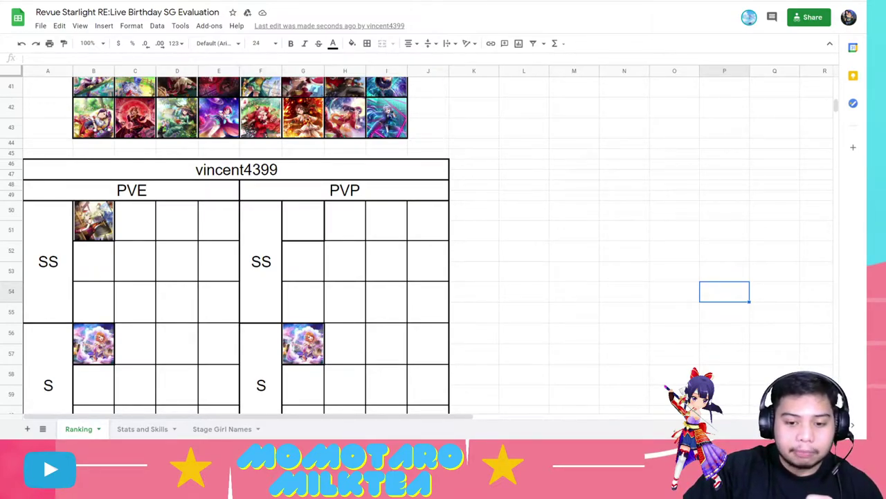
{"action": "scroll", "coordinate": [655, 300], "scroll_direction": "down", "scroll_amount": 8}
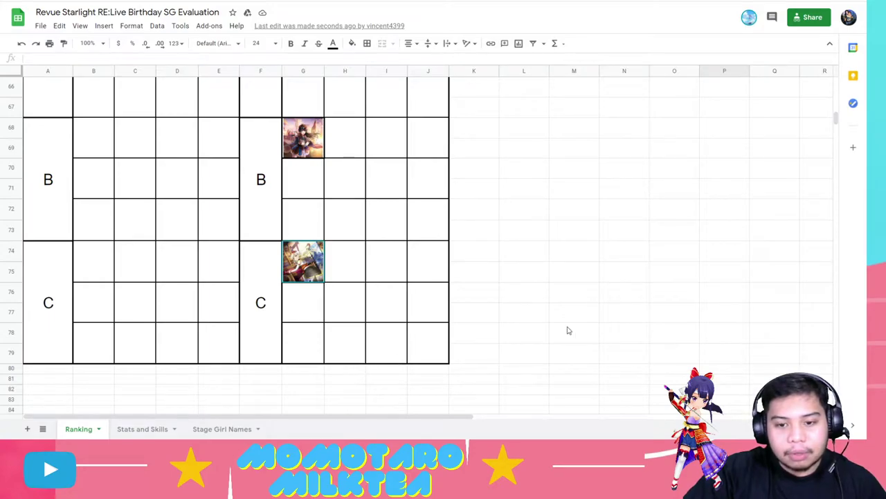
{"action": "scroll", "coordinate": [526, 339], "scroll_direction": "up", "scroll_amount": 10}
{"action": "scroll", "coordinate": [524, 346], "scroll_direction": "down", "scroll_amount": 10}
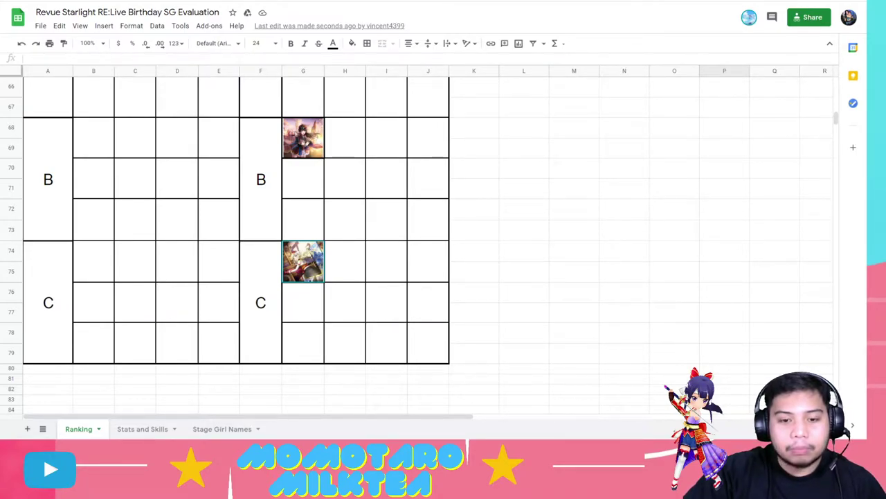
{"action": "scroll", "coordinate": [609, 305], "scroll_direction": "up", "scroll_amount": 5}
{"action": "left_click", "coordinate": [623, 303]}
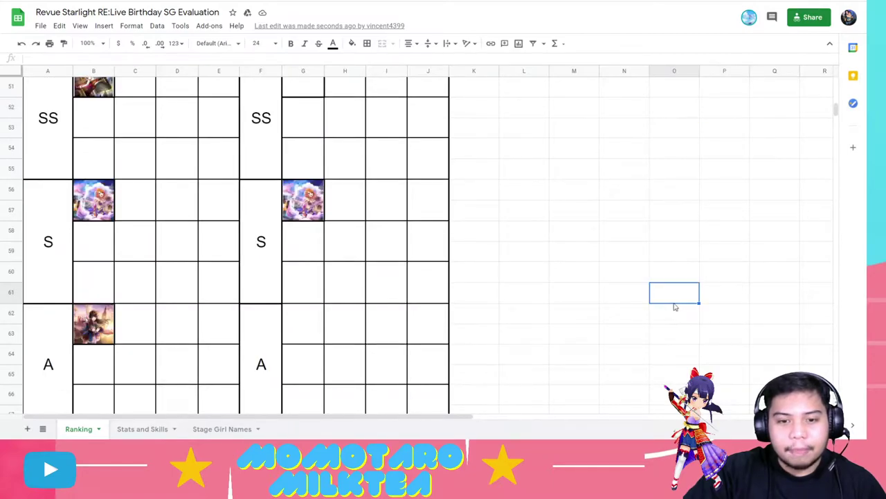
Step: Copy Fumi Yumeoji's image from the Birthday Stage Girls gallery into the first PVE SS-tier cell (B5) of the Momotaro Milktea table
{"action": "scroll", "coordinate": [601, 305], "scroll_direction": "up", "scroll_amount": 3}
{"action": "scroll", "coordinate": [601, 305], "scroll_direction": "up", "scroll_amount": 8}
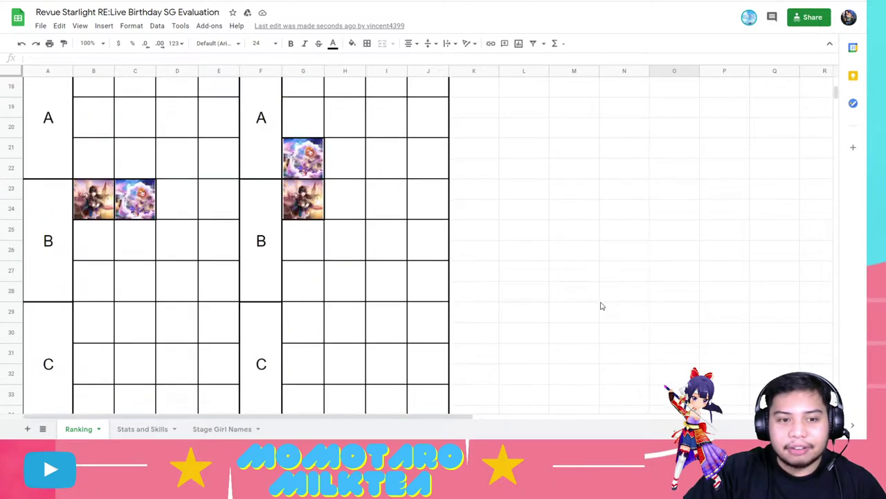
{"action": "scroll", "coordinate": [601, 305], "scroll_direction": "up", "scroll_amount": 6}
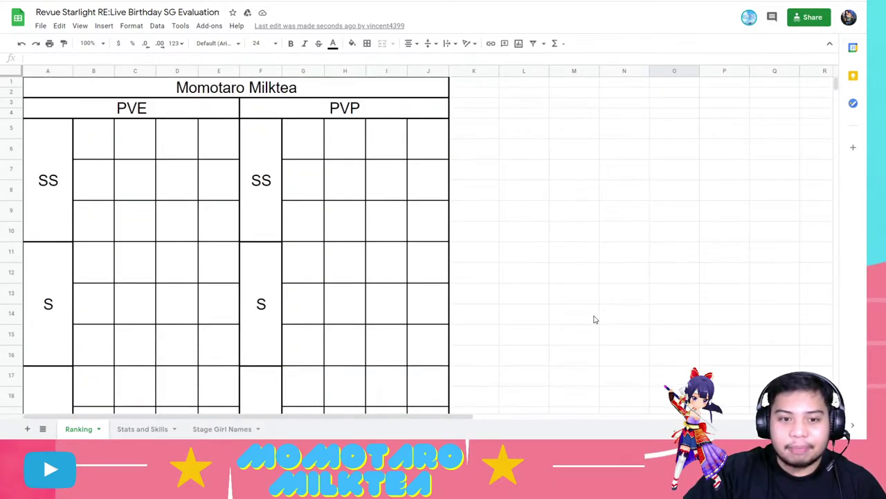
{"action": "scroll", "coordinate": [352, 336], "scroll_direction": "down", "scroll_amount": 7}
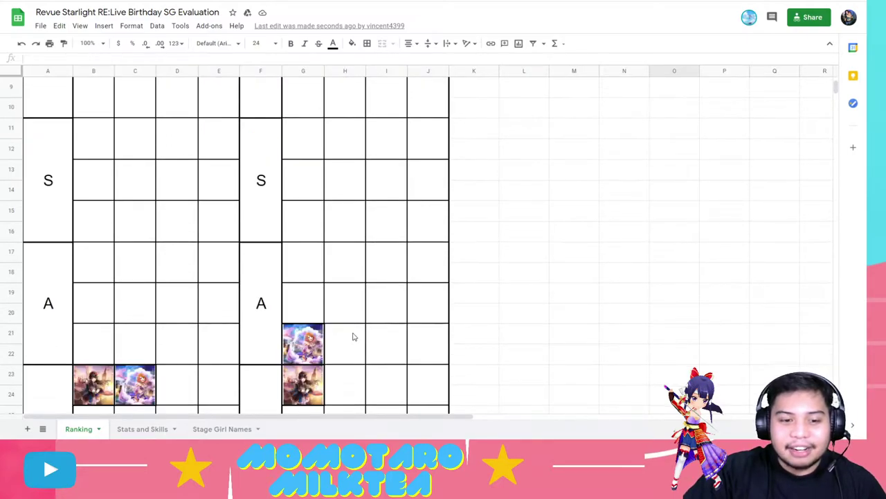
{"action": "scroll", "coordinate": [349, 334], "scroll_direction": "down", "scroll_amount": 3}
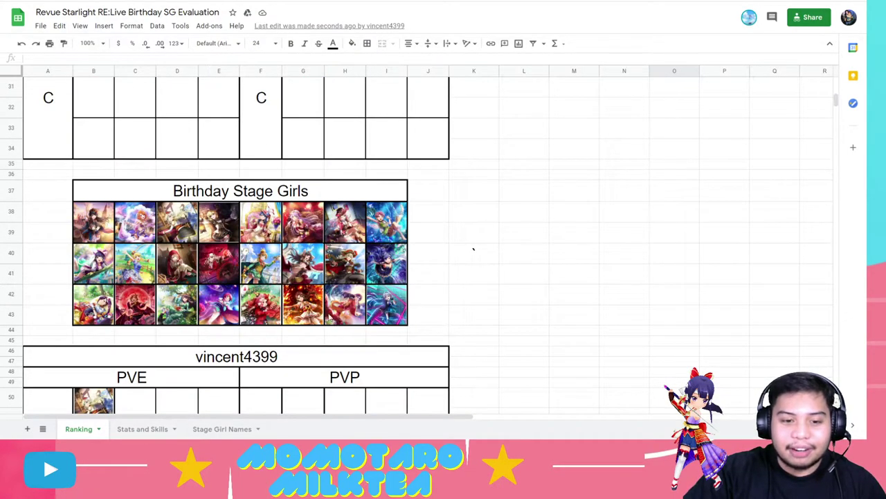
{"action": "left_click", "coordinate": [179, 216]}
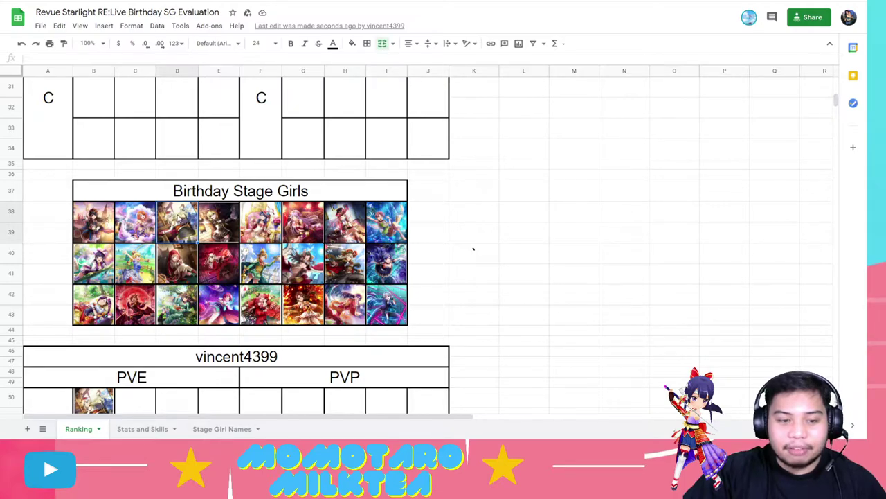
{"action": "scroll", "coordinate": [208, 305], "scroll_direction": "up", "scroll_amount": 10}
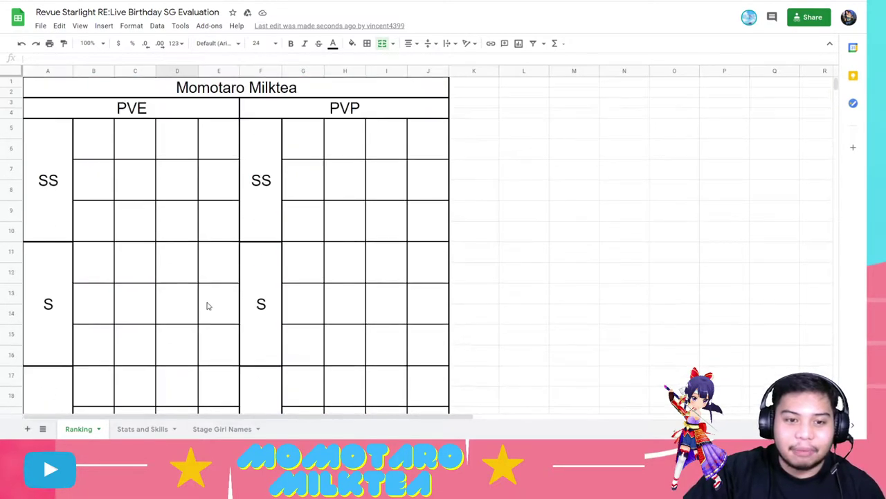
{"action": "left_click", "coordinate": [90, 143]}
{"action": "key", "text": "ctrl+v"}
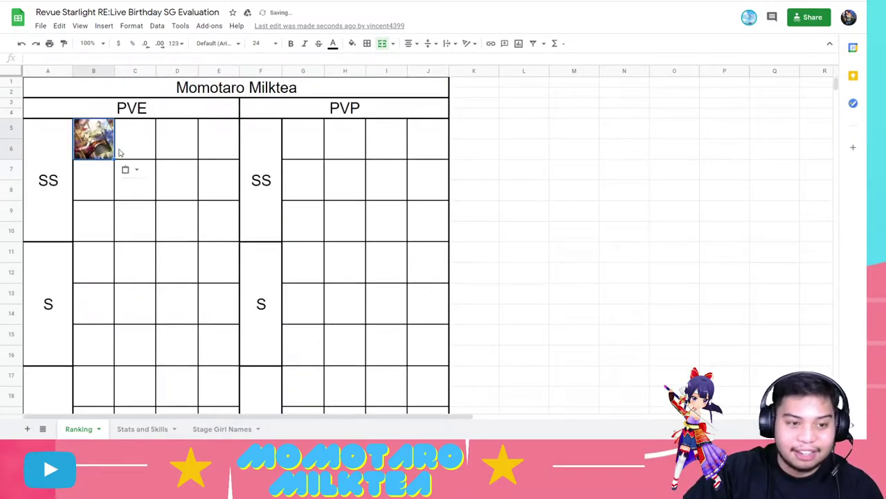
{"action": "left_click", "coordinate": [551, 235]}
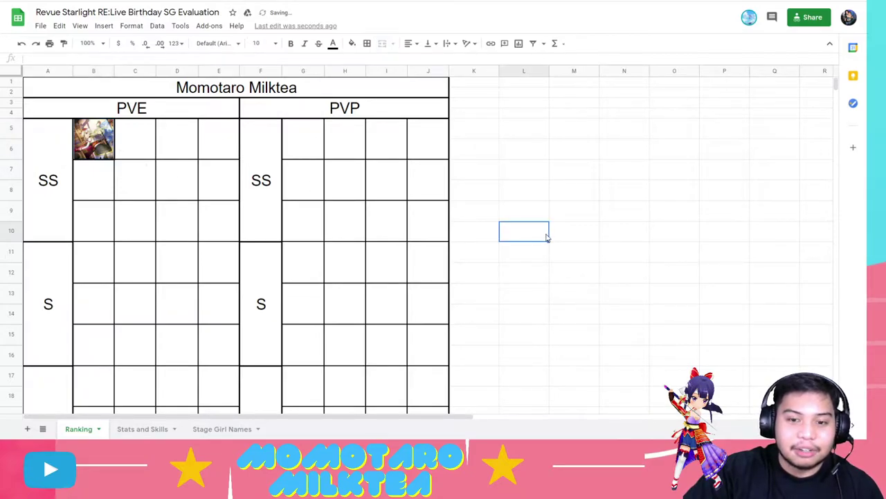
{"action": "left_click", "coordinate": [505, 218]}
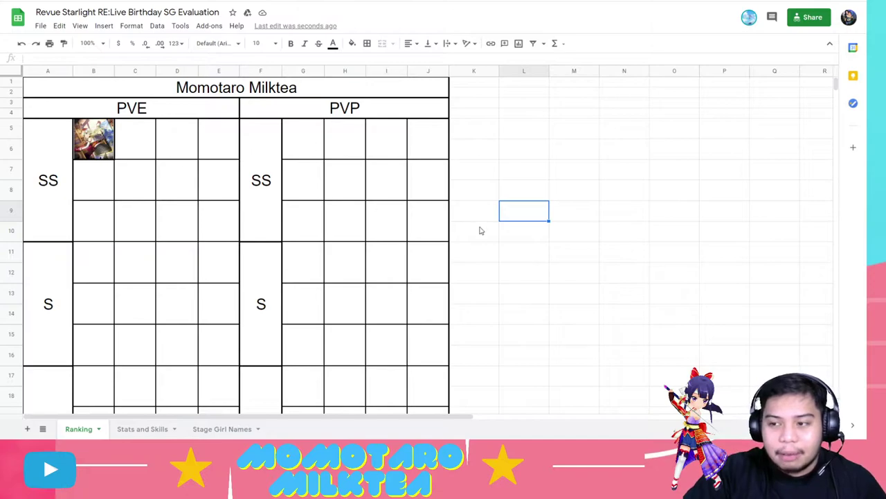
Step: Copy Fumi Yumeoji's image from the PVE SS tier into the PVP C-tier cell G33 of the Momotaro Milktea table
{"action": "scroll", "coordinate": [477, 229], "scroll_direction": "down", "scroll_amount": 3}
{"action": "scroll", "coordinate": [481, 229], "scroll_direction": "up", "scroll_amount": 3}
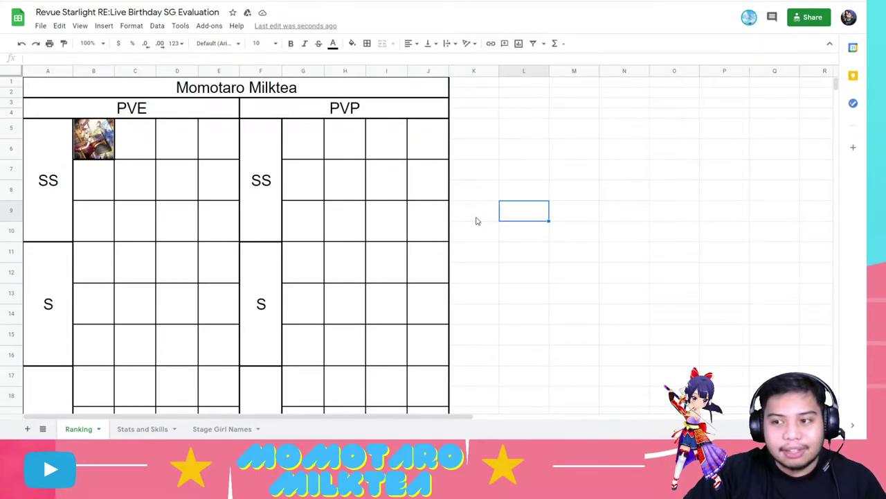
{"action": "left_click", "coordinate": [97, 141]}
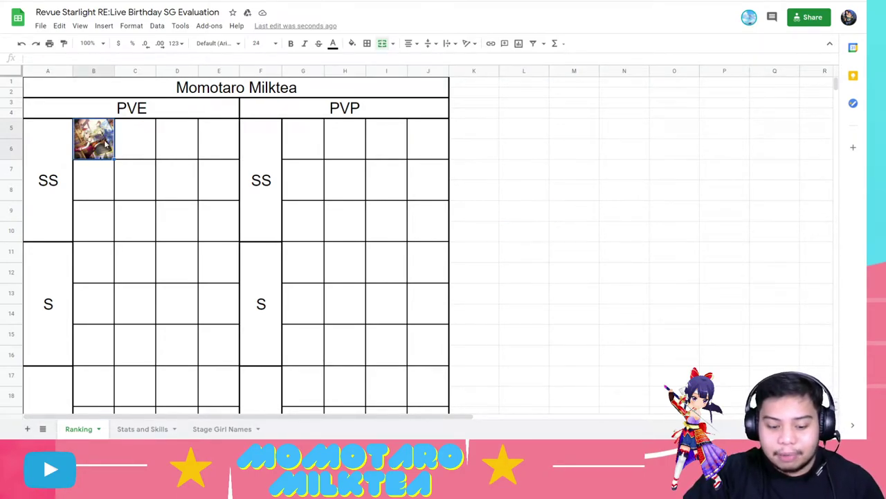
{"action": "scroll", "coordinate": [256, 193], "scroll_direction": "down", "scroll_amount": 1}
{"action": "scroll", "coordinate": [259, 195], "scroll_direction": "down", "scroll_amount": 10}
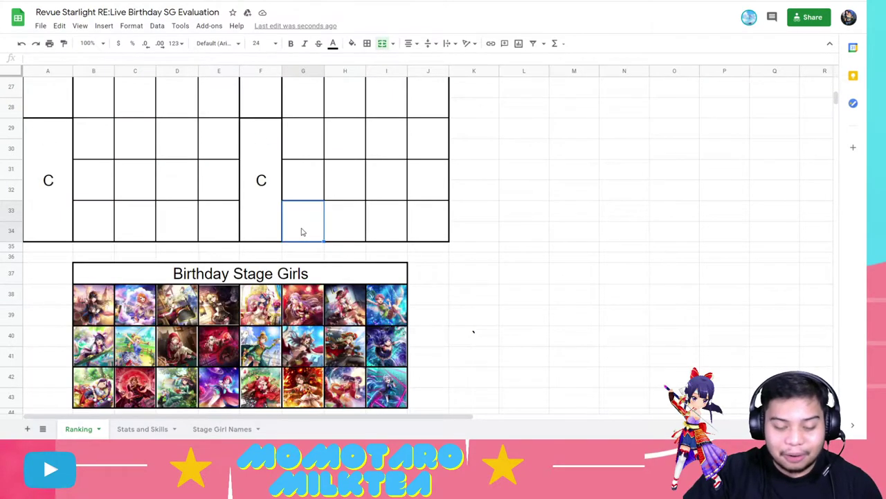
{"action": "key", "text": "ctrl+v"}
{"action": "left_click", "coordinate": [528, 245]}
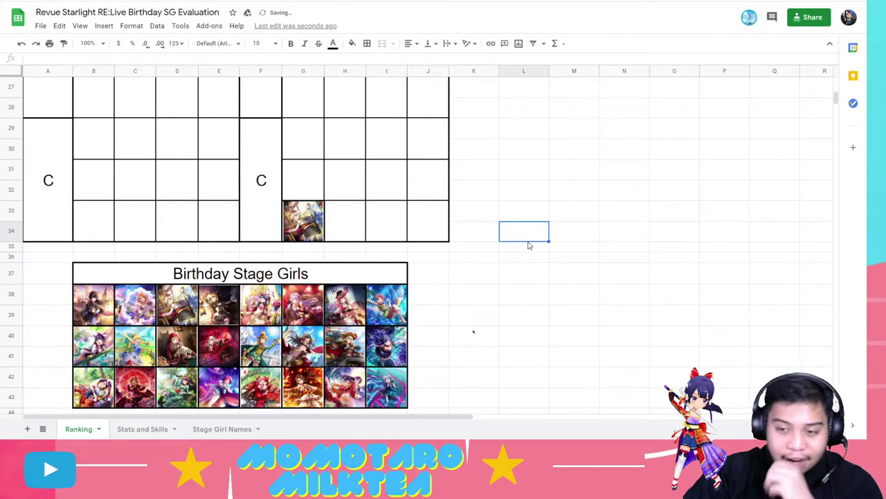
Step: Review the PVE and PVP placements across all tiers of the Momotaro Milktea table and the Birthday Stage Girls gallery below it
{"action": "scroll", "coordinate": [480, 234], "scroll_direction": "up", "scroll_amount": 2}
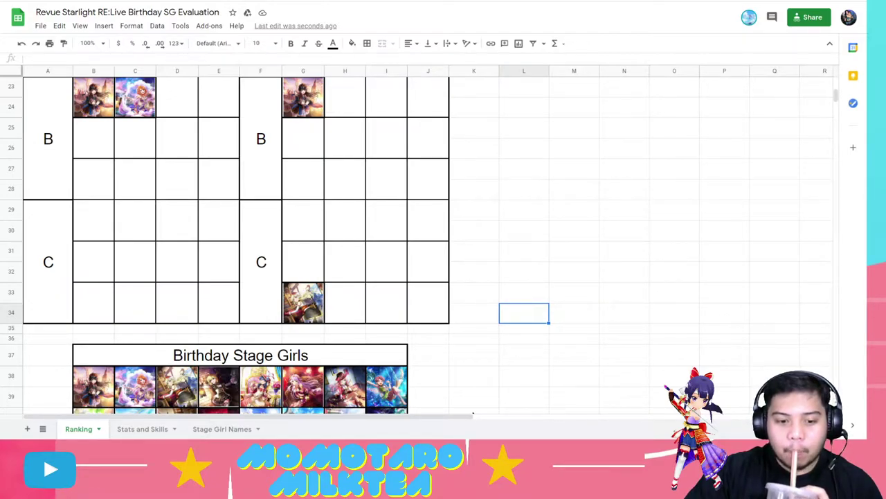
{"action": "left_click", "coordinate": [724, 230]}
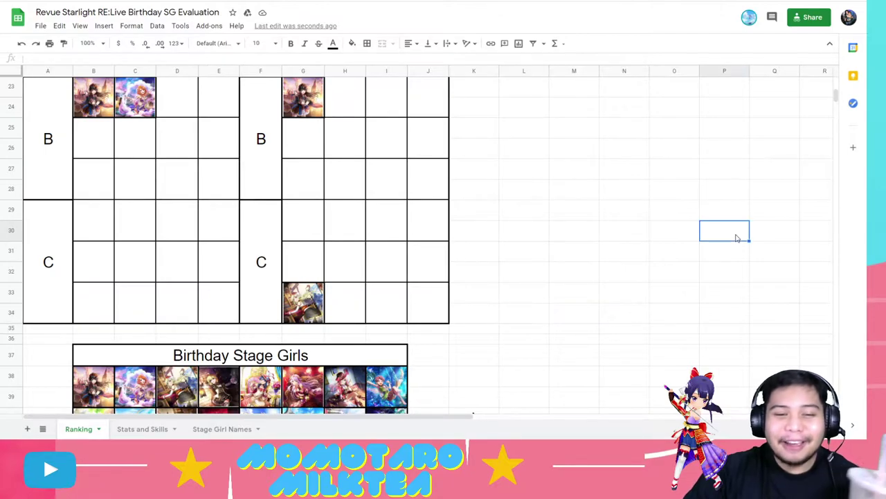
{"action": "scroll", "coordinate": [346, 309], "scroll_direction": "up", "scroll_amount": 5}
{"action": "scroll", "coordinate": [353, 327], "scroll_direction": "up", "scroll_amount": 5}
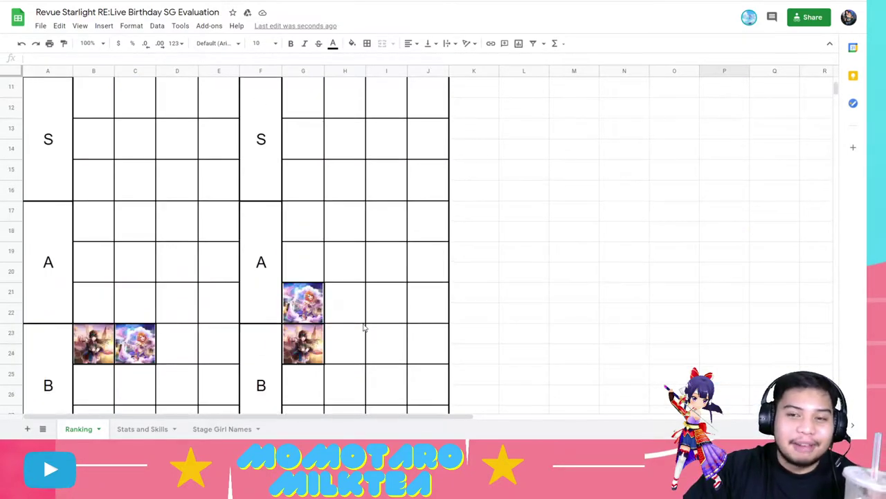
{"action": "scroll", "coordinate": [367, 328], "scroll_direction": "down", "scroll_amount": 2}
{"action": "scroll", "coordinate": [369, 327], "scroll_direction": "down", "scroll_amount": 5}
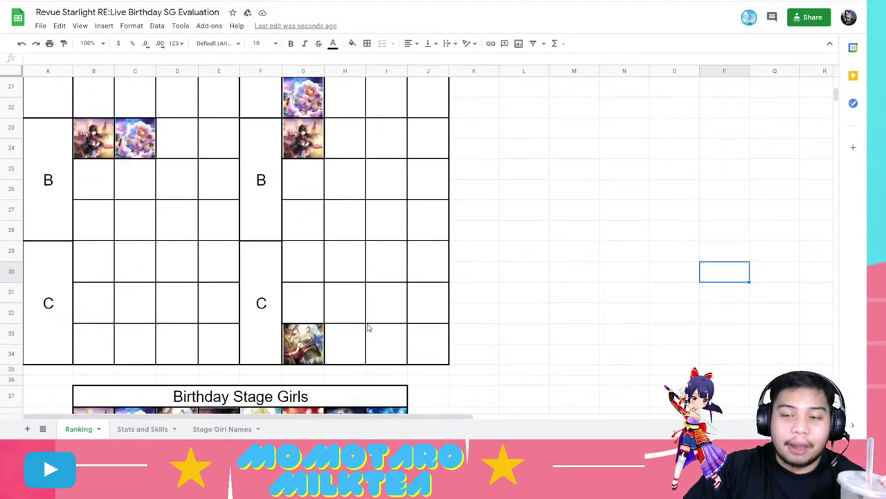
{"action": "scroll", "coordinate": [373, 329], "scroll_direction": "up", "scroll_amount": 4}
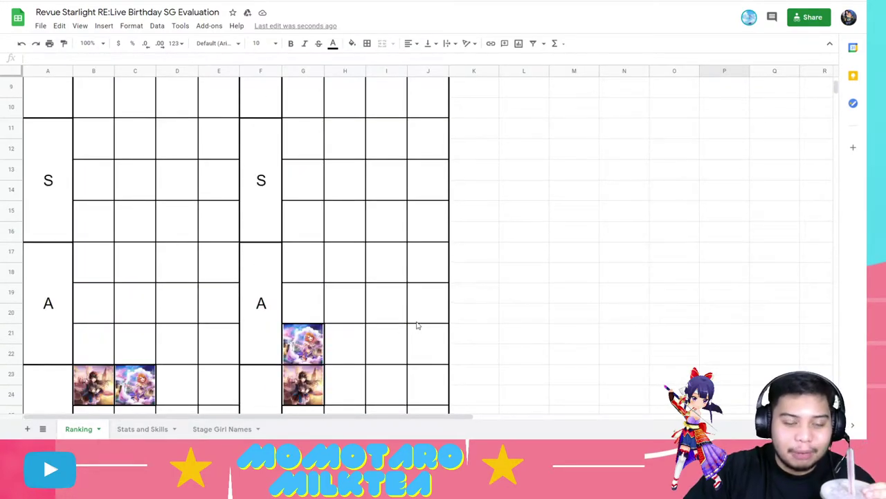
{"action": "scroll", "coordinate": [417, 325], "scroll_direction": "down", "scroll_amount": 2}
{"action": "scroll", "coordinate": [418, 325], "scroll_direction": "down", "scroll_amount": 3}
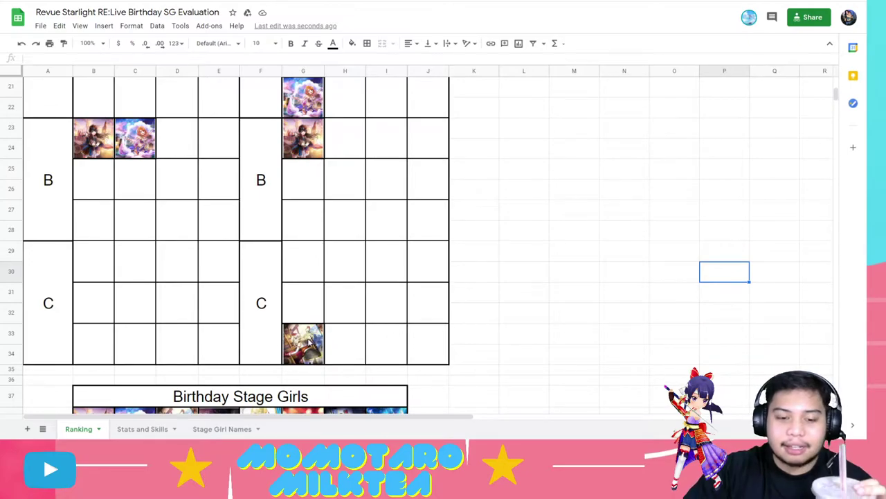
{"action": "scroll", "coordinate": [312, 340], "scroll_direction": "up", "scroll_amount": 7}
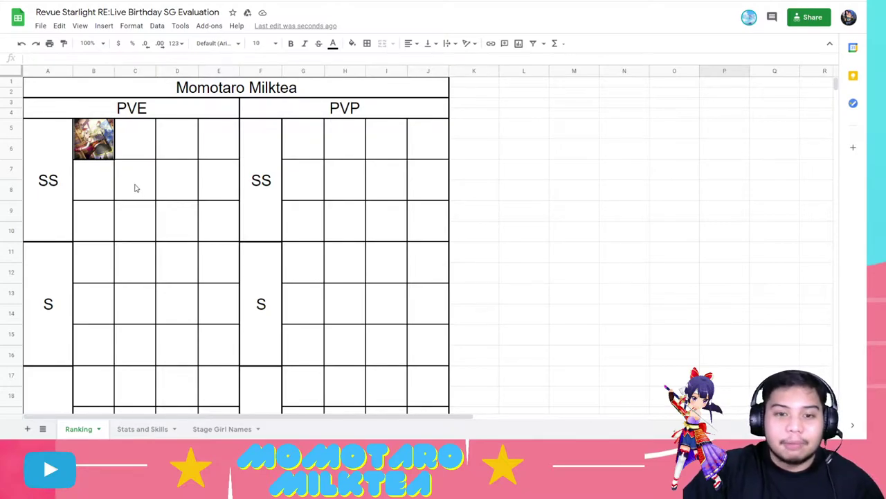
{"action": "scroll", "coordinate": [157, 194], "scroll_direction": "down", "scroll_amount": 3}
{"action": "scroll", "coordinate": [157, 193], "scroll_direction": "down", "scroll_amount": 4}
{"action": "scroll", "coordinate": [165, 204], "scroll_direction": "up", "scroll_amount": 2}
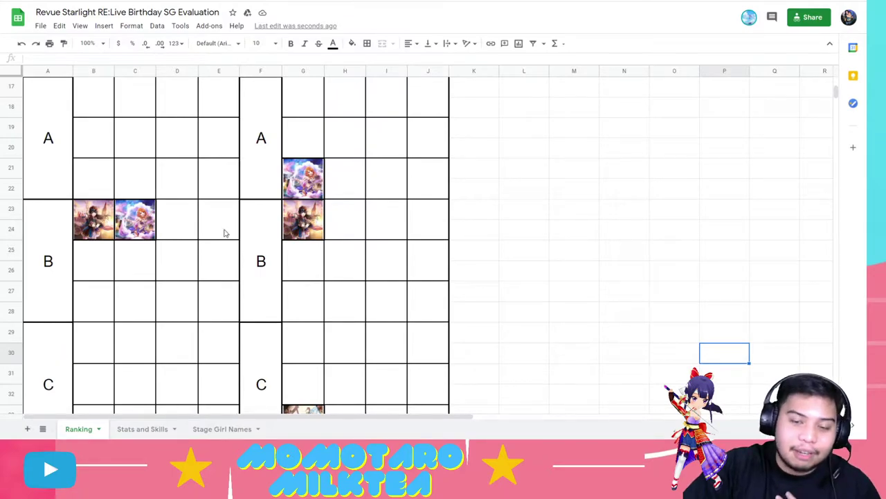
{"action": "scroll", "coordinate": [283, 263], "scroll_direction": "up", "scroll_amount": 5}
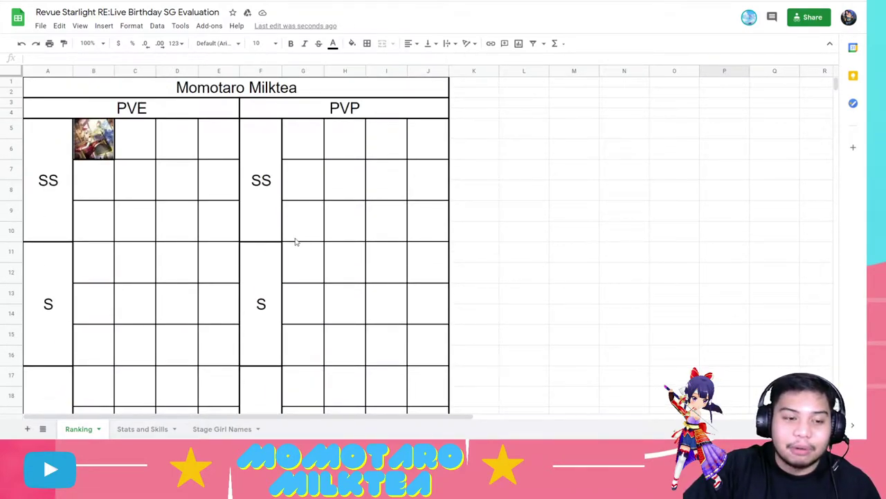
{"action": "scroll", "coordinate": [173, 187], "scroll_direction": "down", "scroll_amount": 7}
{"action": "scroll", "coordinate": [291, 232], "scroll_direction": "down", "scroll_amount": 3}
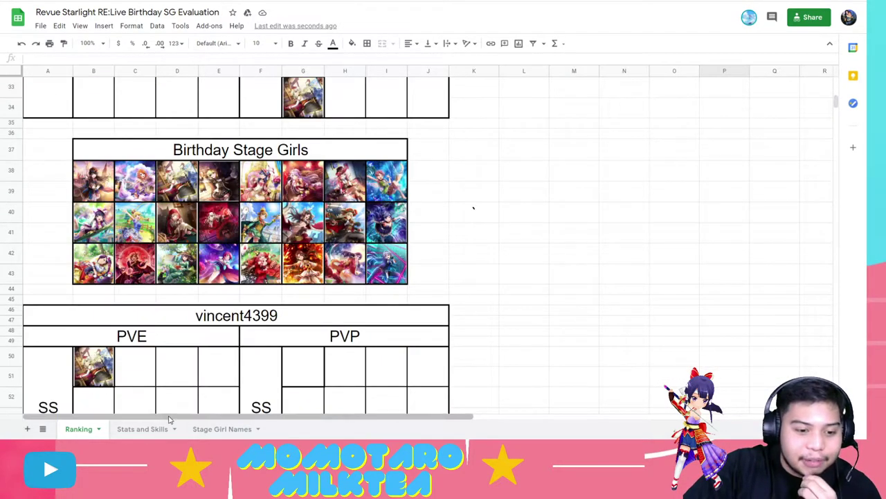
Step: Examine Michiru Otori's stats, rankings and skill descriptions in rows 20 to 25 of the Stats and Skills sheet
{"action": "left_click", "coordinate": [143, 429]}
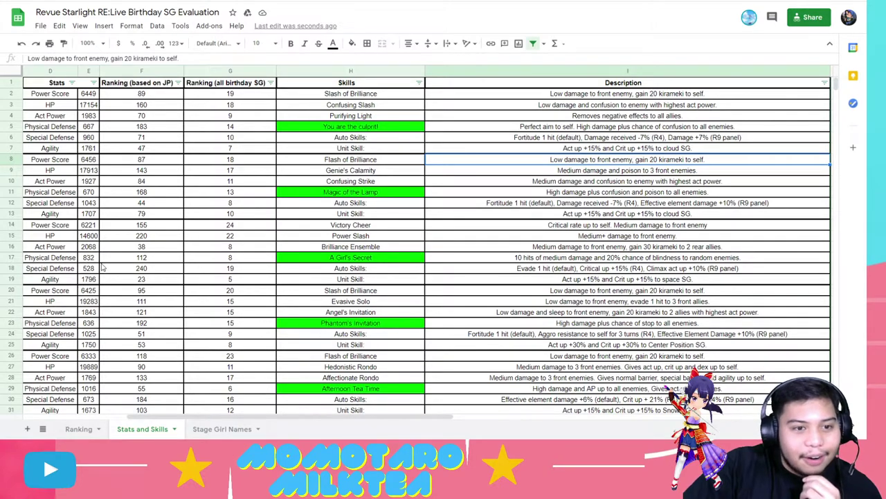
{"action": "left_click_drag", "start_coordinate": [155, 416], "coordinate": [58, 411]}
{"action": "scroll", "coordinate": [183, 300], "scroll_direction": "down", "scroll_amount": 3}
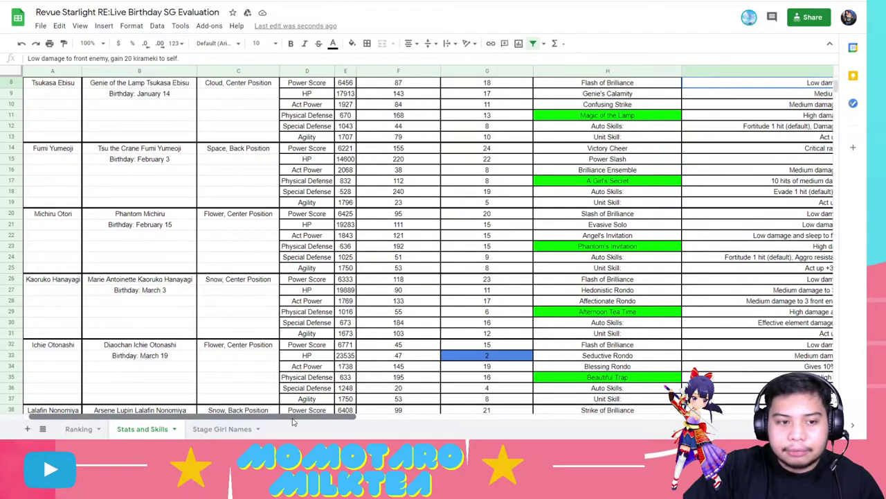
{"action": "left_click_drag", "start_coordinate": [284, 421], "coordinate": [416, 433]}
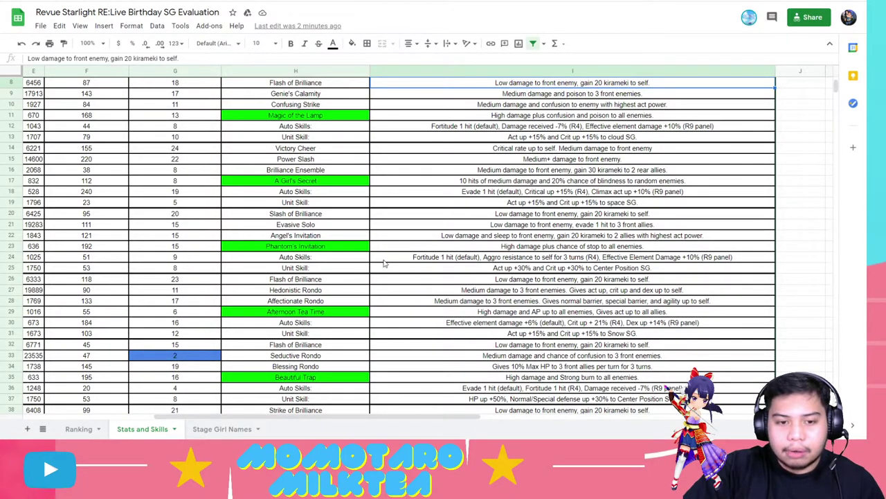
{"action": "left_click", "coordinate": [488, 215]}
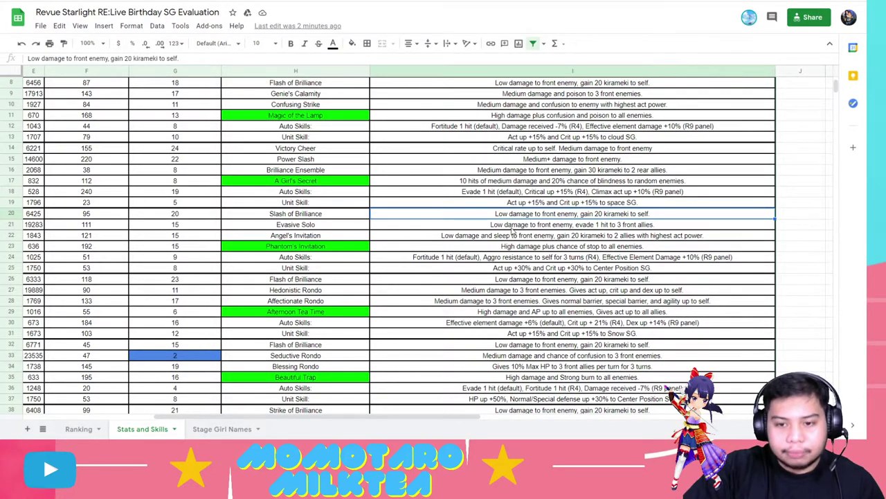
{"action": "left_click", "coordinate": [511, 227]}
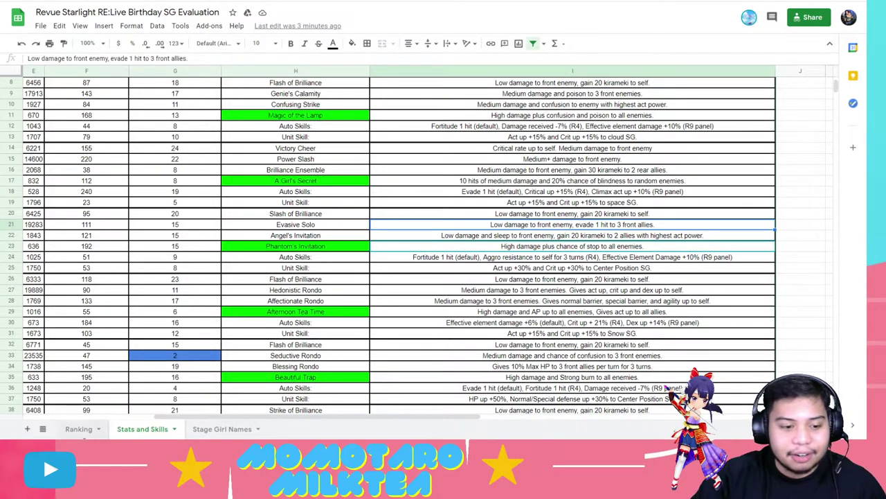
Step: Return to the Ranking sheet and copy Michiru Otori's image from cell E38 of the Birthday Stage Girls gallery
{"action": "left_click", "coordinate": [202, 432]}
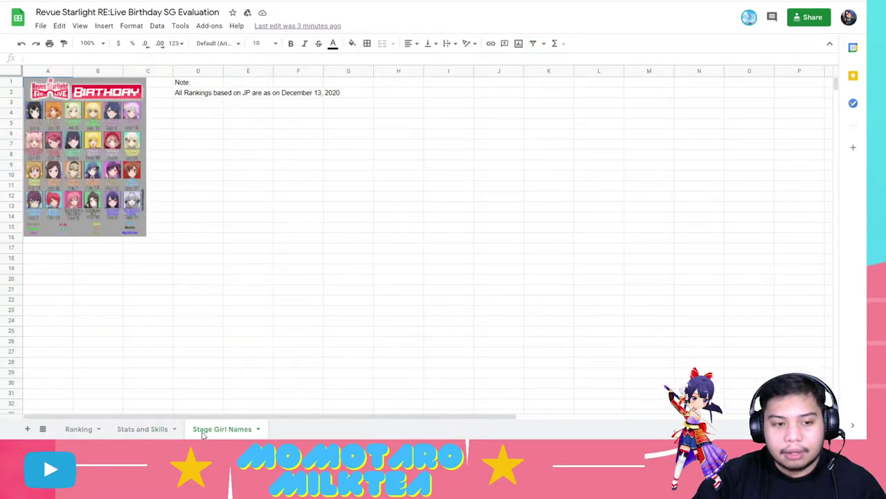
{"action": "left_click", "coordinate": [88, 433]}
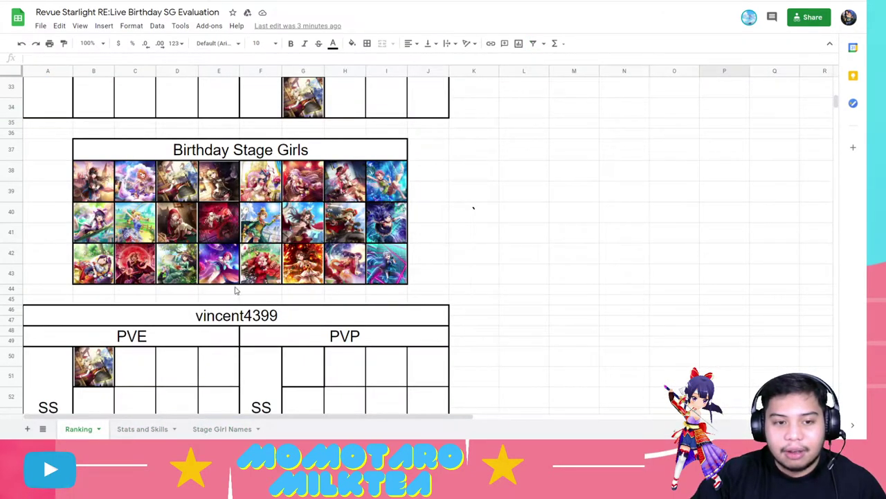
{"action": "scroll", "coordinate": [239, 291], "scroll_direction": "down", "scroll_amount": 3}
{"action": "scroll", "coordinate": [253, 306], "scroll_direction": "up", "scroll_amount": 8}
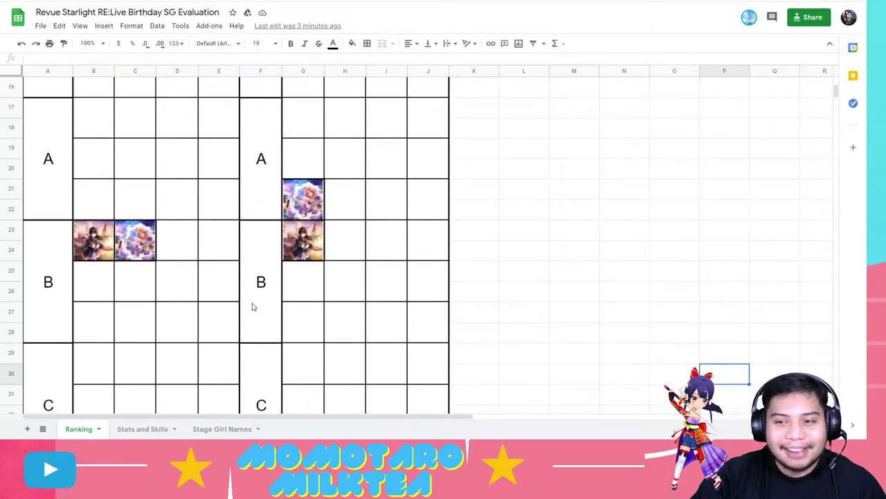
{"action": "scroll", "coordinate": [254, 308], "scroll_direction": "up", "scroll_amount": 2}
{"action": "scroll", "coordinate": [255, 309], "scroll_direction": "down", "scroll_amount": 4}
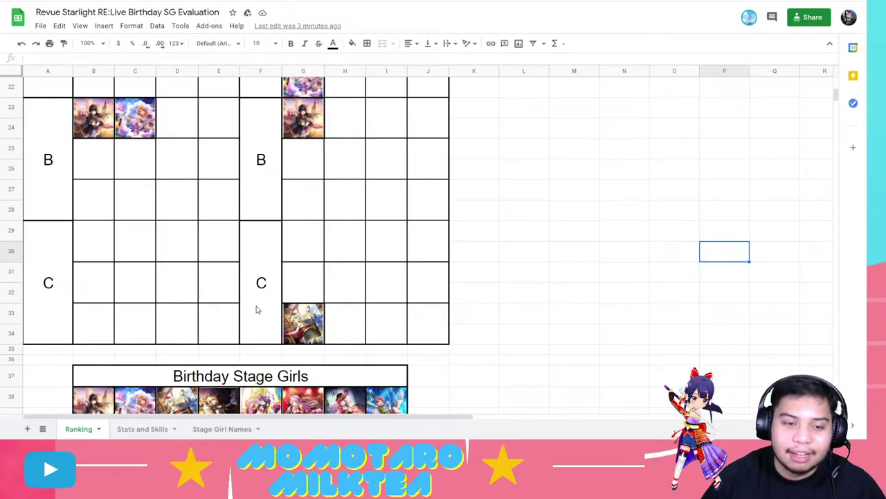
{"action": "scroll", "coordinate": [224, 327], "scroll_direction": "down", "scroll_amount": 3}
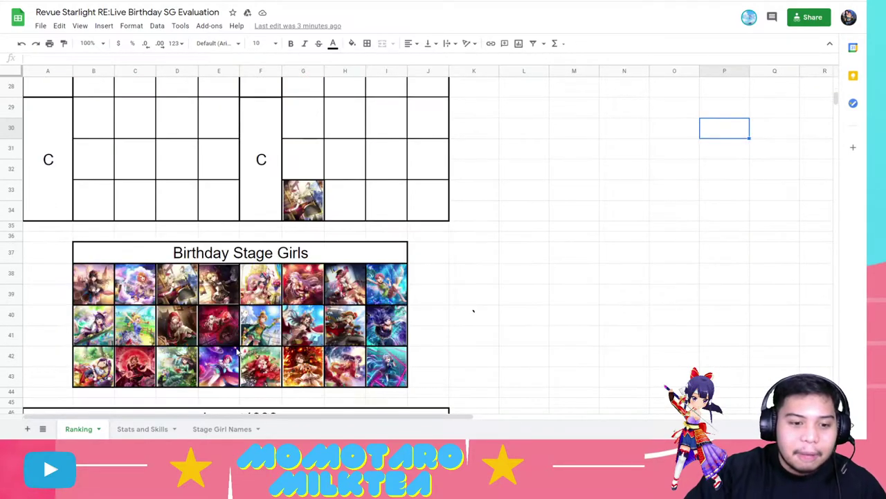
{"action": "left_click", "coordinate": [220, 282]}
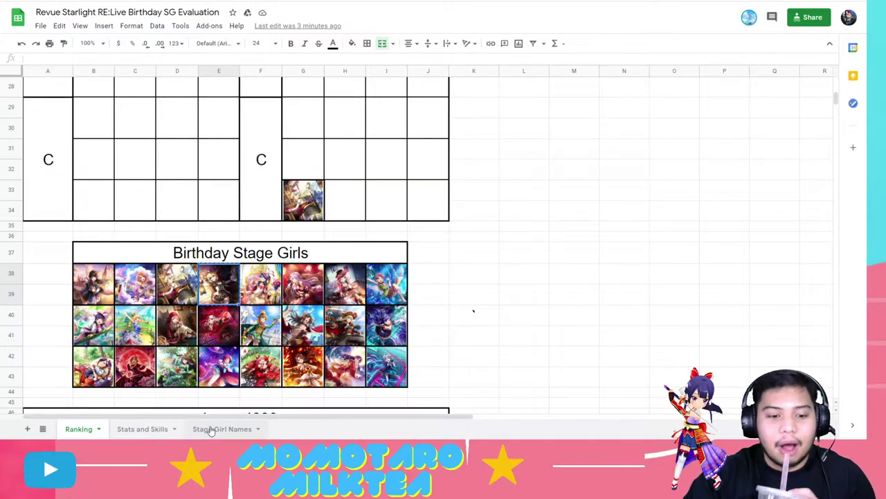
{"action": "left_click", "coordinate": [142, 428]}
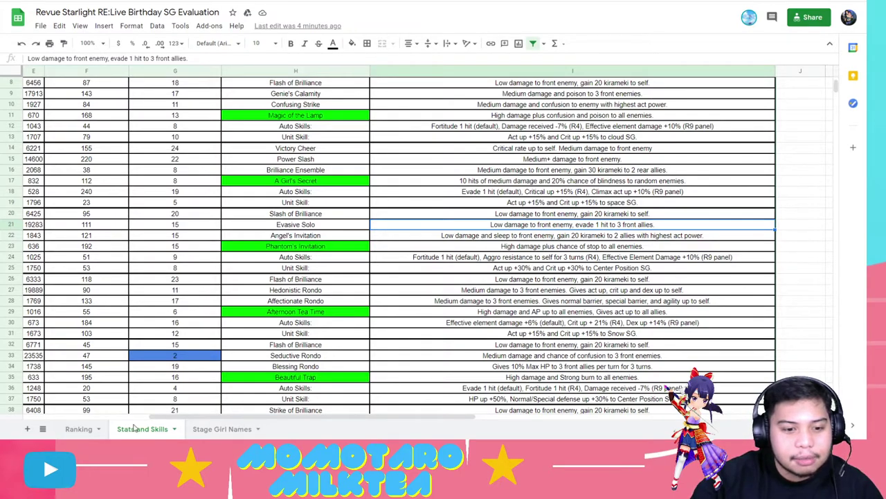
{"action": "left_click", "coordinate": [84, 434]}
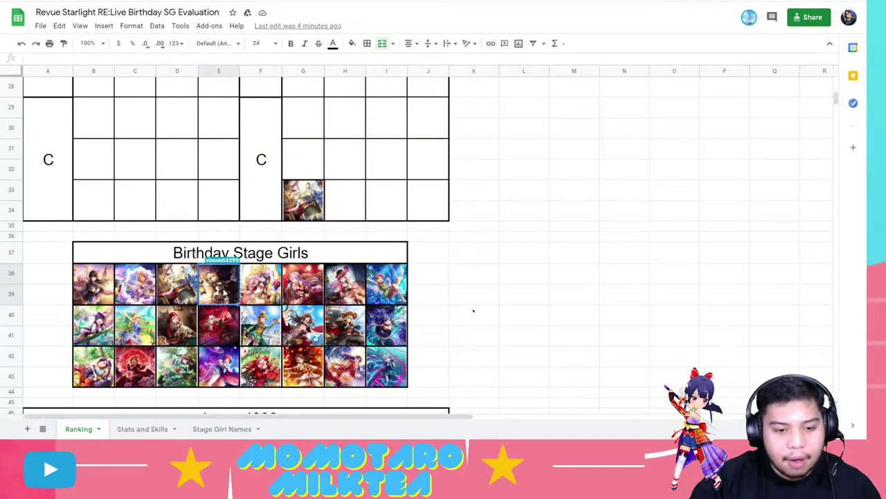
Step: Review where the second reviewer places Michiru Otori in the SS to A tiers of the PVE and PVP tables
{"action": "scroll", "coordinate": [524, 322], "scroll_direction": "down", "scroll_amount": 5}
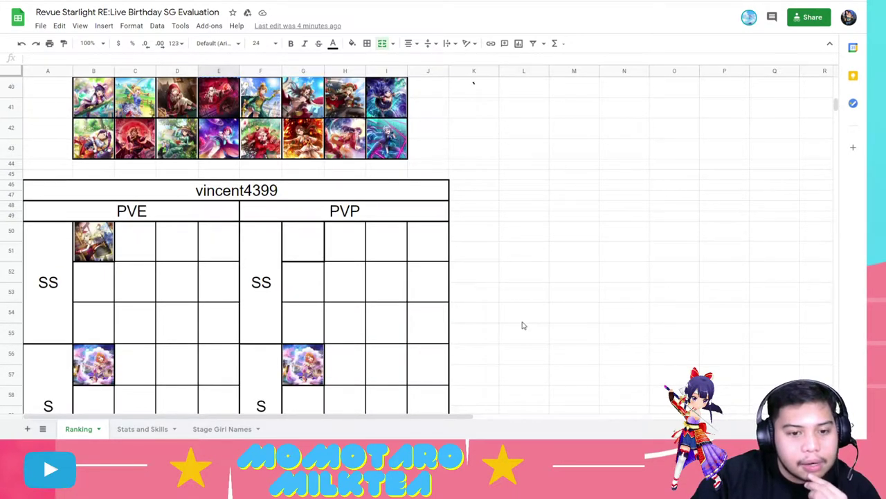
{"action": "scroll", "coordinate": [522, 326], "scroll_direction": "down", "scroll_amount": 1}
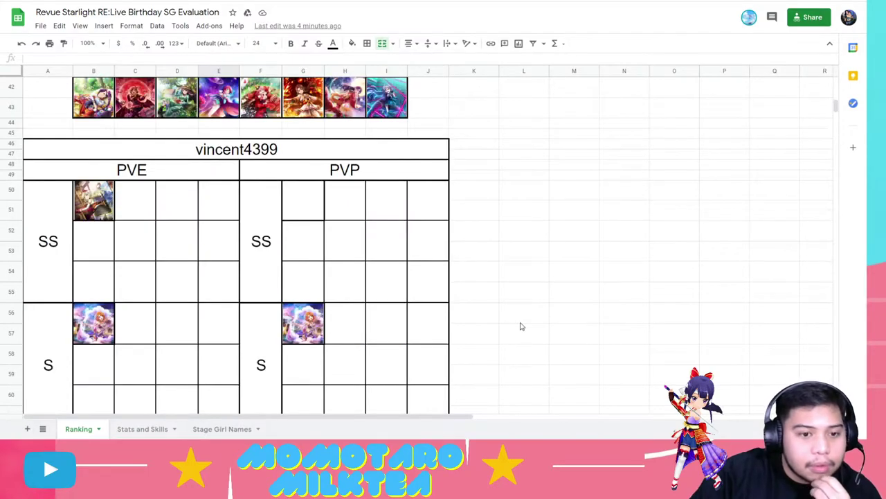
{"action": "scroll", "coordinate": [522, 326], "scroll_direction": "up", "scroll_amount": 3}
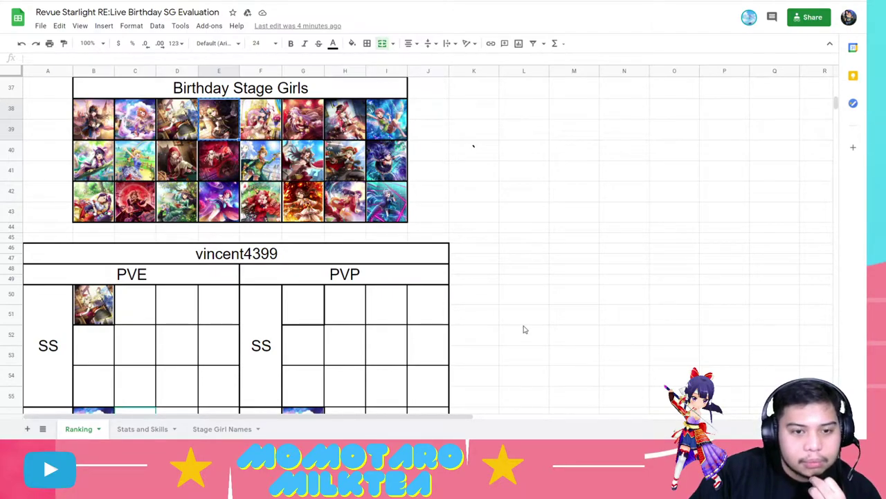
{"action": "scroll", "coordinate": [524, 329], "scroll_direction": "down", "scroll_amount": 3}
{"action": "key", "text": "ctrl+v"}
{"action": "scroll", "coordinate": [522, 328], "scroll_direction": "down", "scroll_amount": 3}
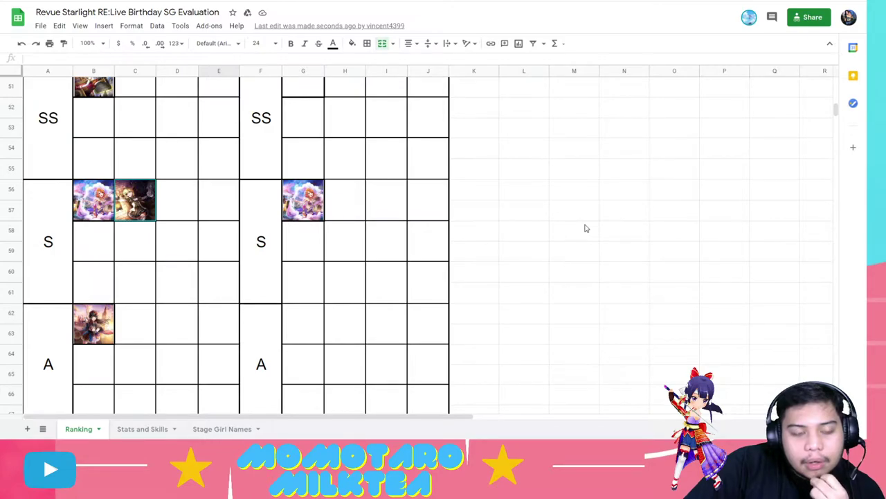
{"action": "key", "text": "ctrl+z"}
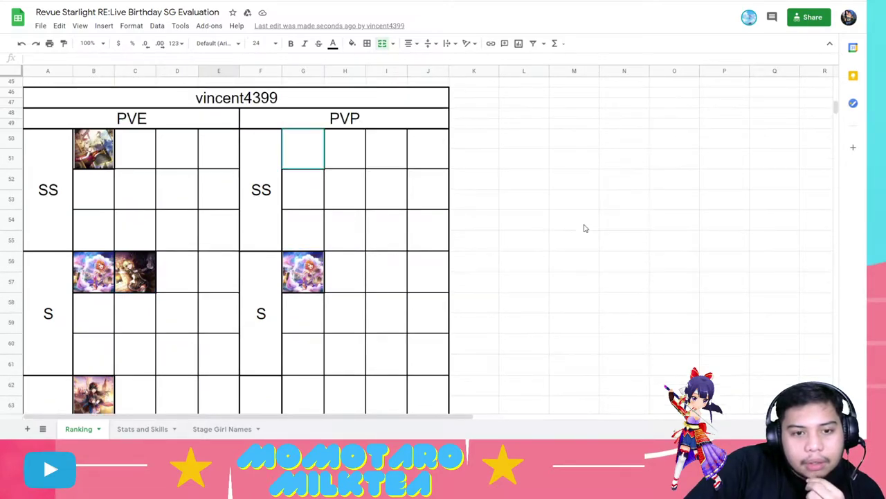
{"action": "key", "text": "ctrl+v"}
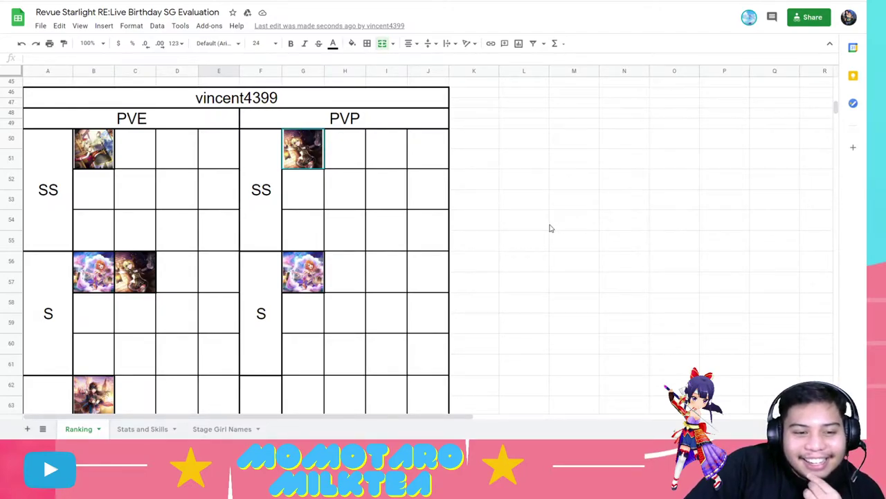
{"action": "scroll", "coordinate": [551, 228], "scroll_direction": "down", "scroll_amount": 1}
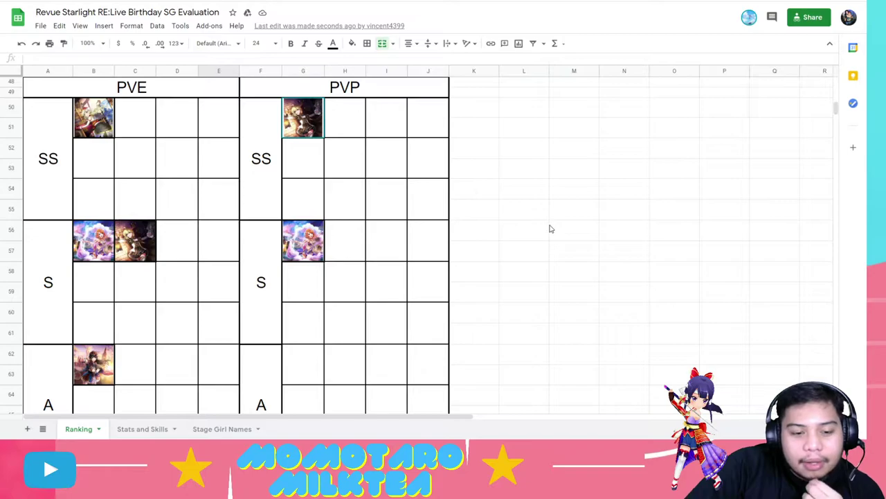
{"action": "scroll", "coordinate": [551, 228], "scroll_direction": "down", "scroll_amount": 1}
{"action": "scroll", "coordinate": [550, 229], "scroll_direction": "up", "scroll_amount": 2}
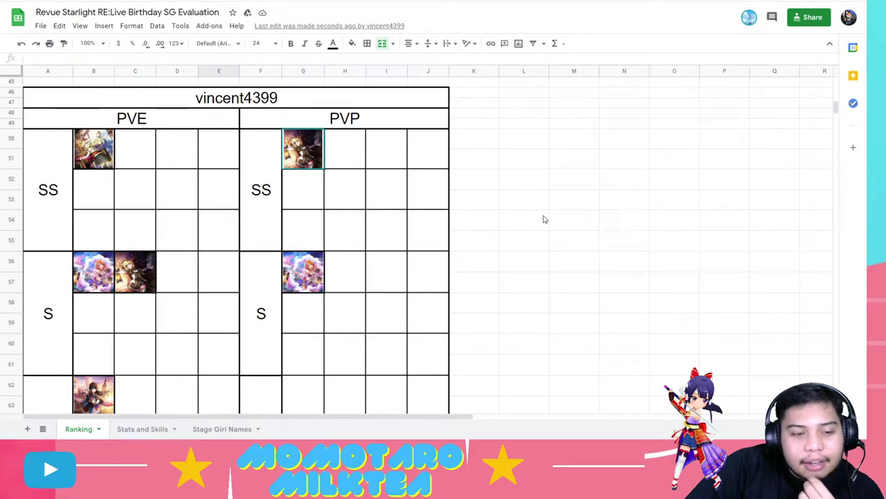
Step: Paste Michiru Otori's image into the PVE B-tier cell D23 of the Momotaro Milktea table
{"action": "scroll", "coordinate": [512, 223], "scroll_direction": "up", "scroll_amount": 15}
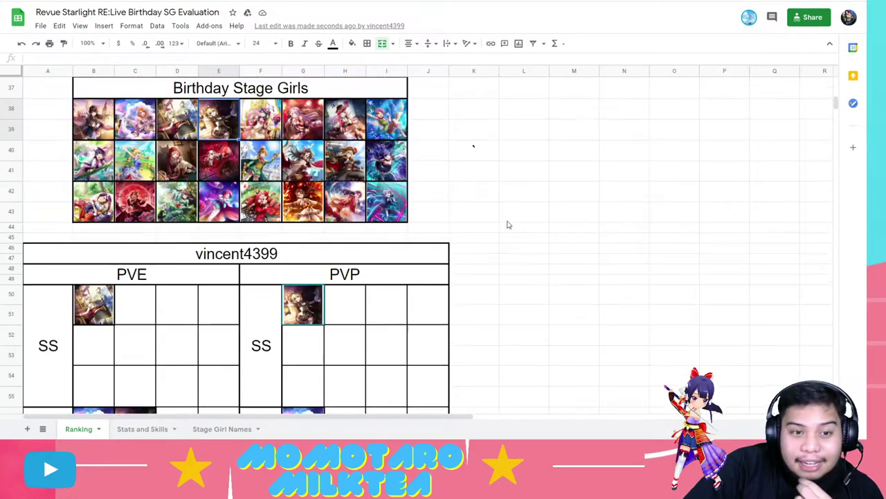
{"action": "scroll", "coordinate": [506, 226], "scroll_direction": "up", "scroll_amount": 3}
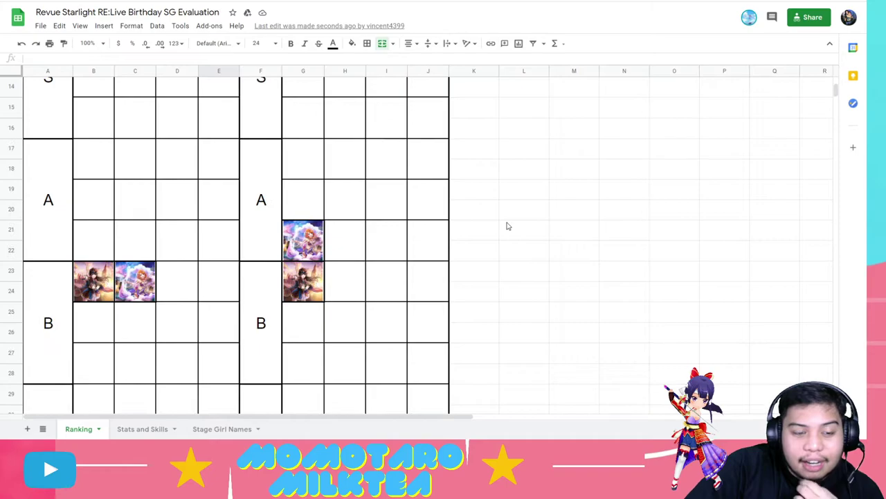
{"action": "scroll", "coordinate": [506, 226], "scroll_direction": "down", "scroll_amount": 2}
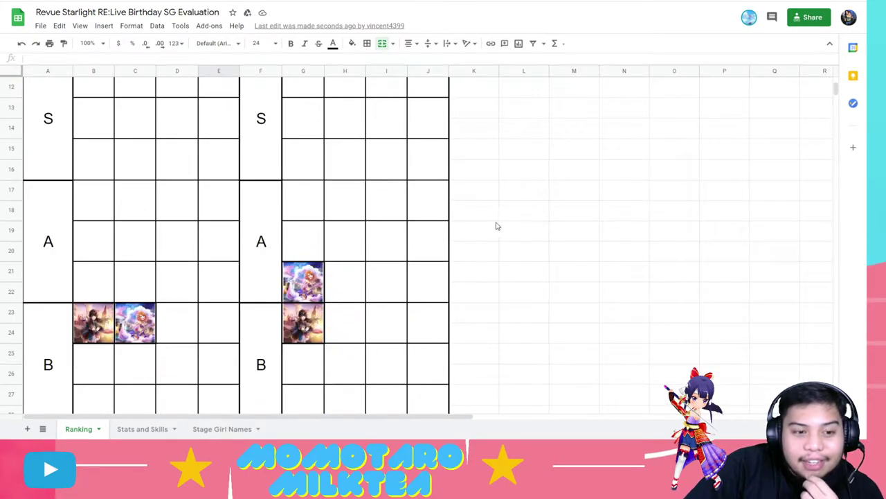
{"action": "scroll", "coordinate": [254, 313], "scroll_direction": "up", "scroll_amount": 2}
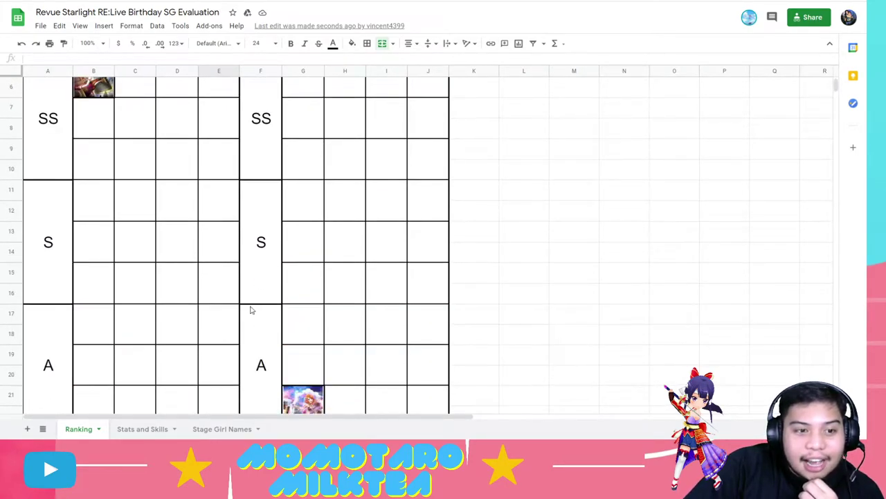
{"action": "scroll", "coordinate": [251, 308], "scroll_direction": "down", "scroll_amount": 1}
{"action": "left_click", "coordinate": [173, 376]}
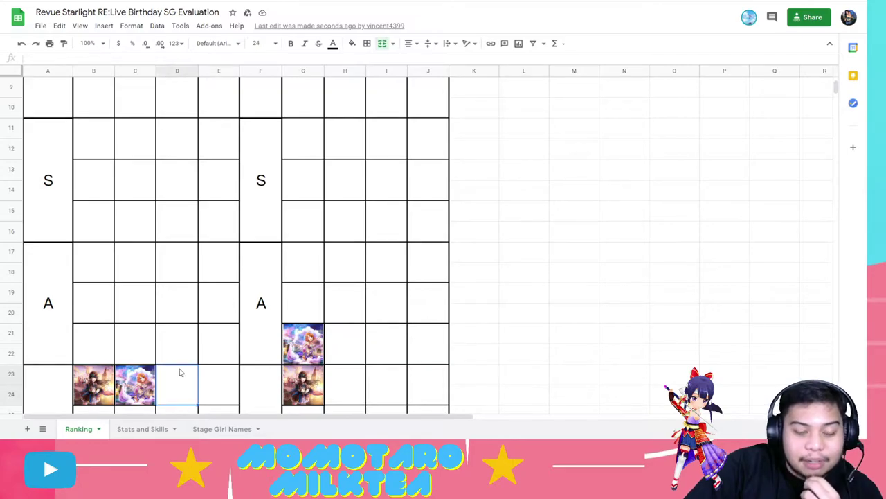
{"action": "scroll", "coordinate": [182, 346], "scroll_direction": "down", "scroll_amount": 2}
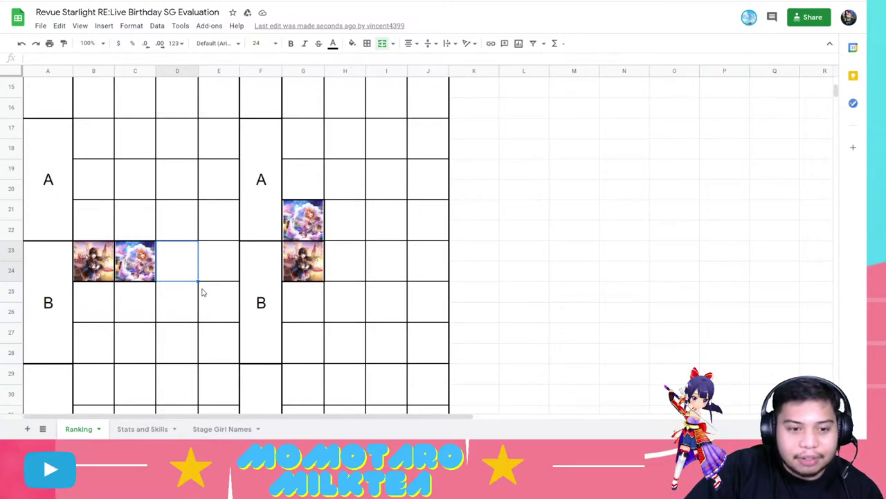
{"action": "key", "text": "ctrl+v"}
{"action": "left_click", "coordinate": [475, 251]}
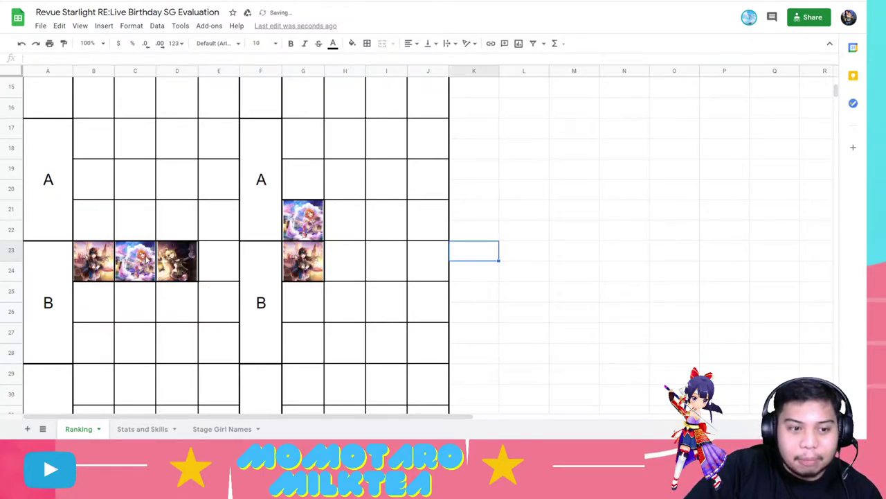
Step: Paste Michiru Otori's image into the PVP S-tier cell G15 of the Momotaro Milktea table
{"action": "scroll", "coordinate": [146, 260], "scroll_direction": "up", "scroll_amount": 5}
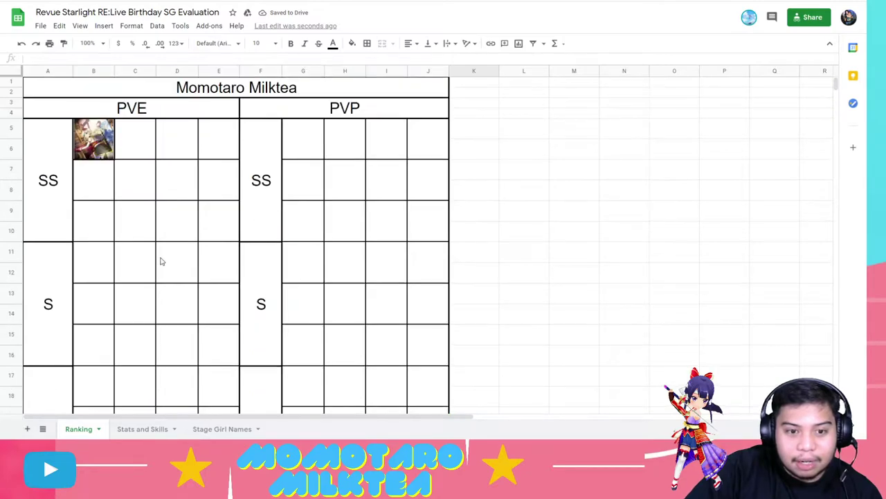
{"action": "scroll", "coordinate": [160, 261], "scroll_direction": "down", "scroll_amount": 2}
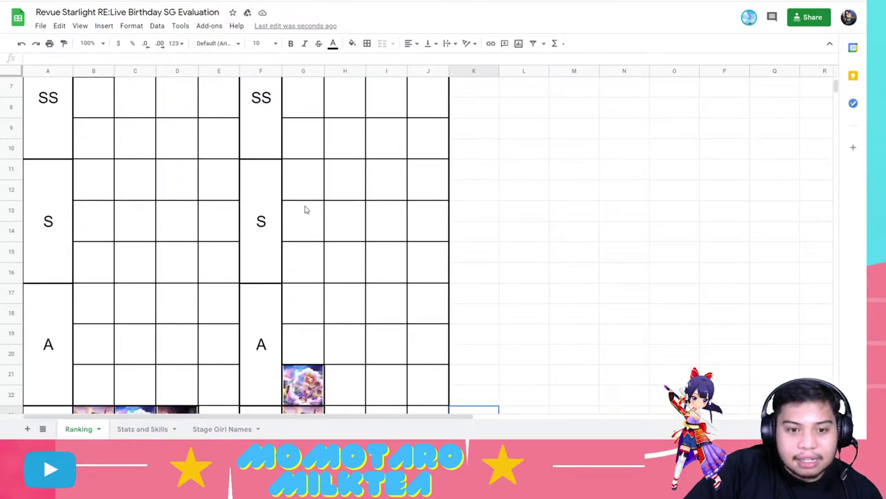
{"action": "left_click", "coordinate": [301, 257]}
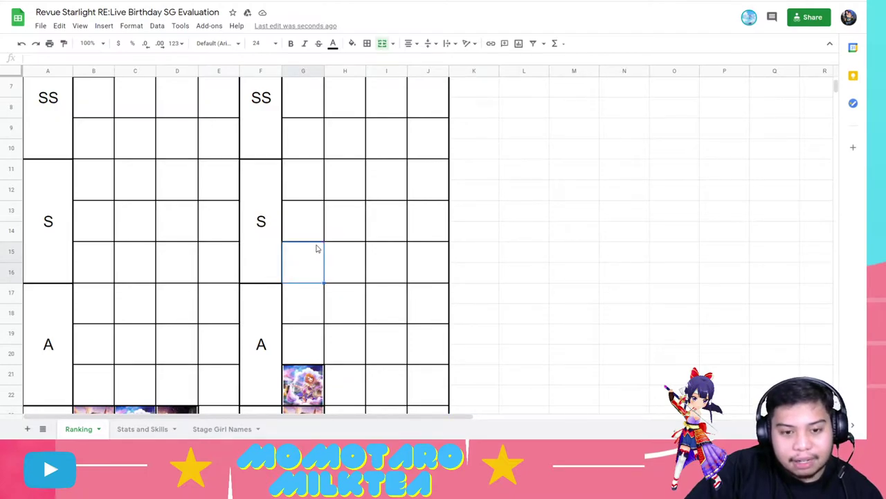
{"action": "key", "text": "ctrl+v"}
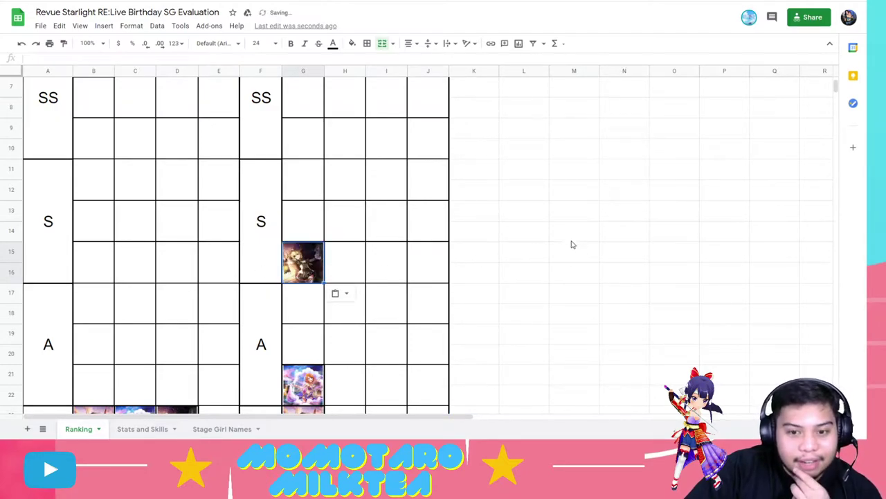
{"action": "left_click", "coordinate": [514, 269]}
Step: Move Michiru Otori's image from G15 up to cell G13 within the PVP S tier
{"action": "left_click", "coordinate": [306, 221]}
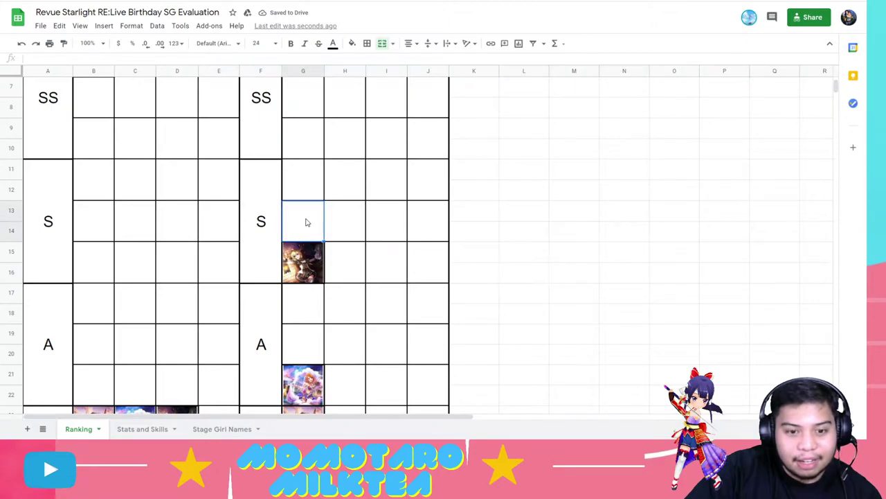
{"action": "left_click", "coordinate": [302, 257]}
{"action": "key", "text": "ctrl+x"}
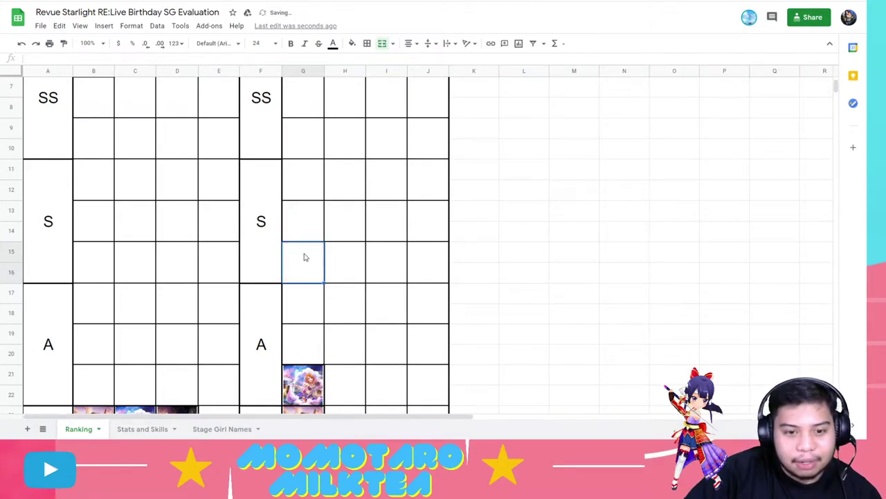
{"action": "left_click", "coordinate": [302, 223]}
{"action": "key", "text": "ctrl+v"}
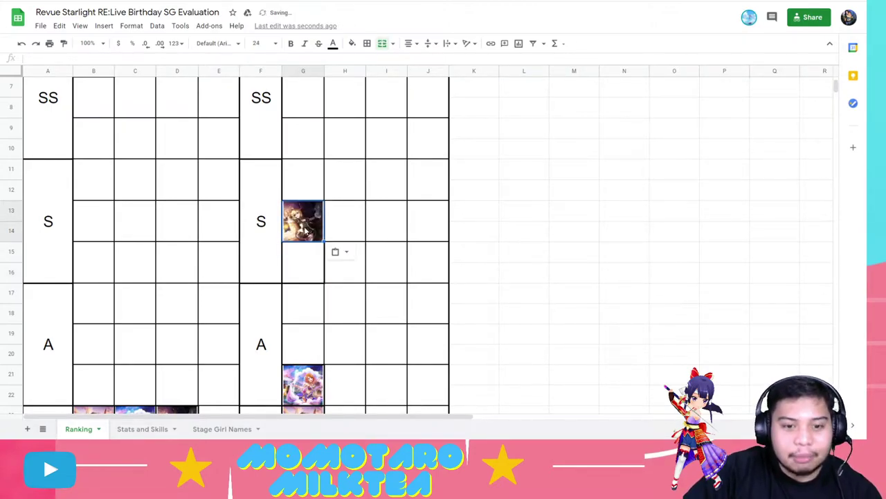
{"action": "left_click", "coordinate": [496, 266]}
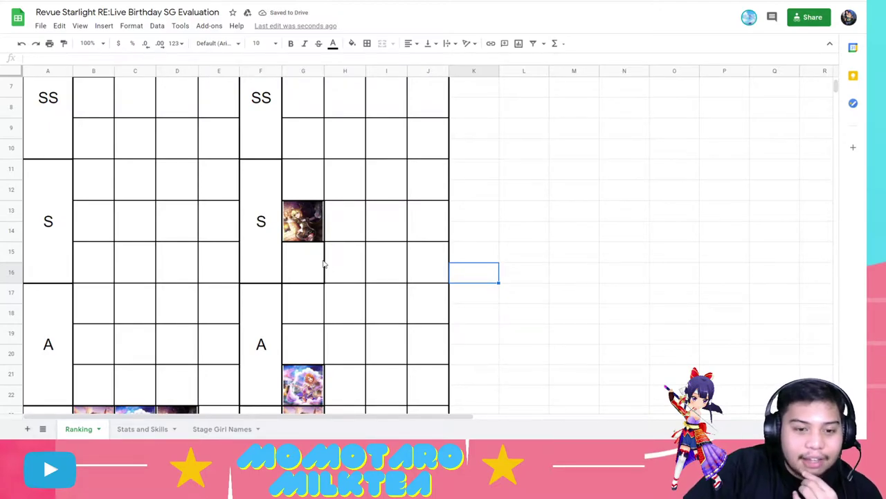
{"action": "scroll", "coordinate": [319, 263], "scroll_direction": "up", "scroll_amount": 2}
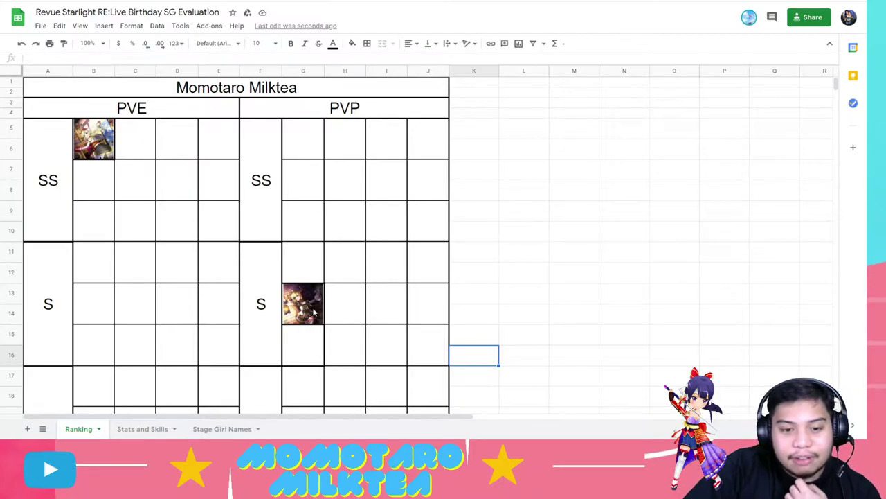
{"action": "left_click", "coordinate": [468, 299]}
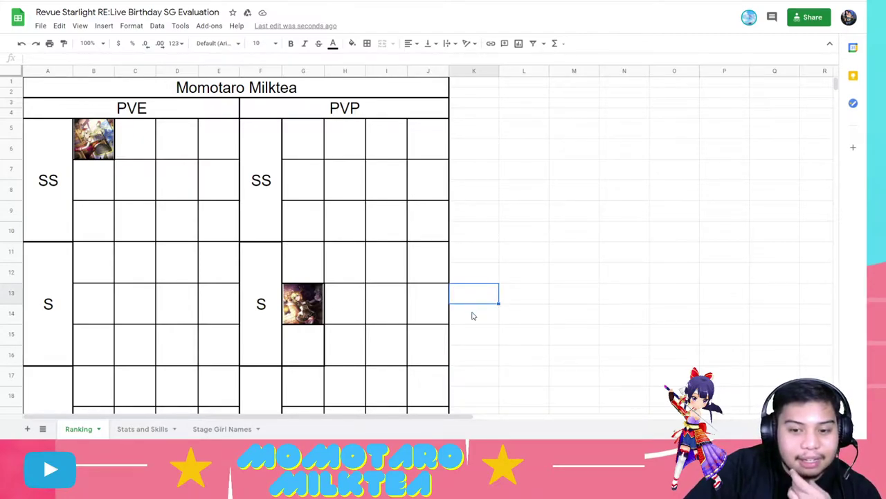
{"action": "left_click", "coordinate": [472, 313]}
{"action": "left_click", "coordinate": [546, 313]}
{"action": "left_click", "coordinate": [547, 302]}
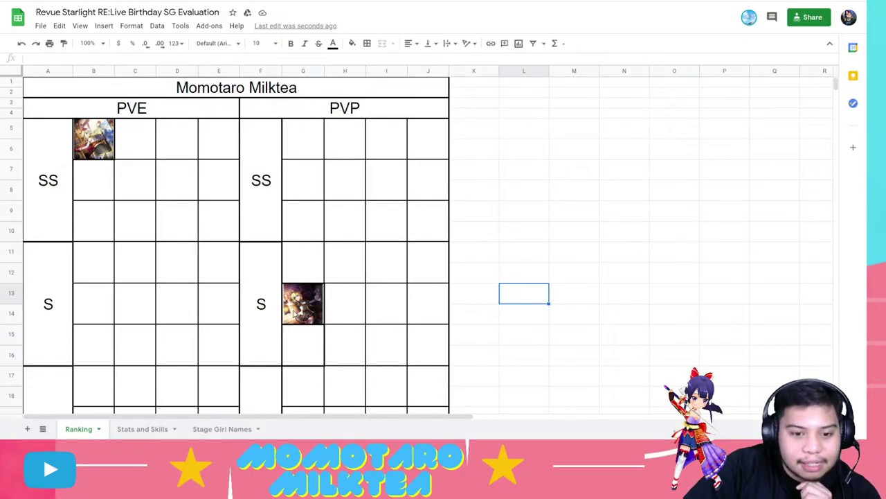
Step: Examine Kaoruko Hanayagi's stats and skills in rows 26 to 31 of the Stats and Skills sheet
{"action": "left_click", "coordinate": [143, 429]}
{"action": "left_click_drag", "start_coordinate": [124, 417], "coordinate": [26, 418]}
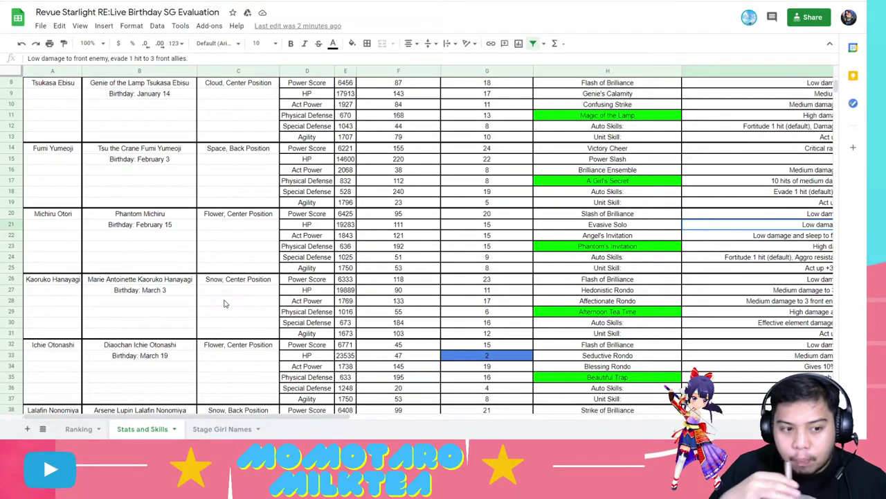
{"action": "left_click_drag", "start_coordinate": [315, 415], "coordinate": [369, 420]}
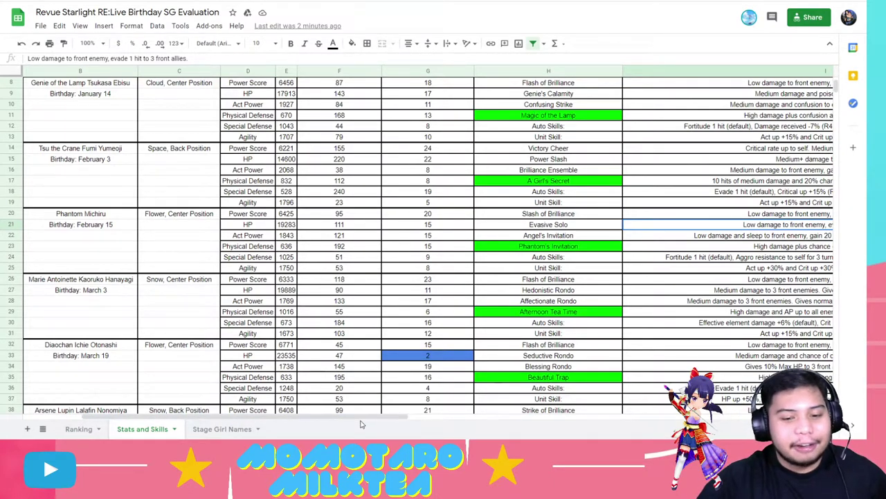
{"action": "left_click_drag", "start_coordinate": [355, 422], "coordinate": [444, 424]}
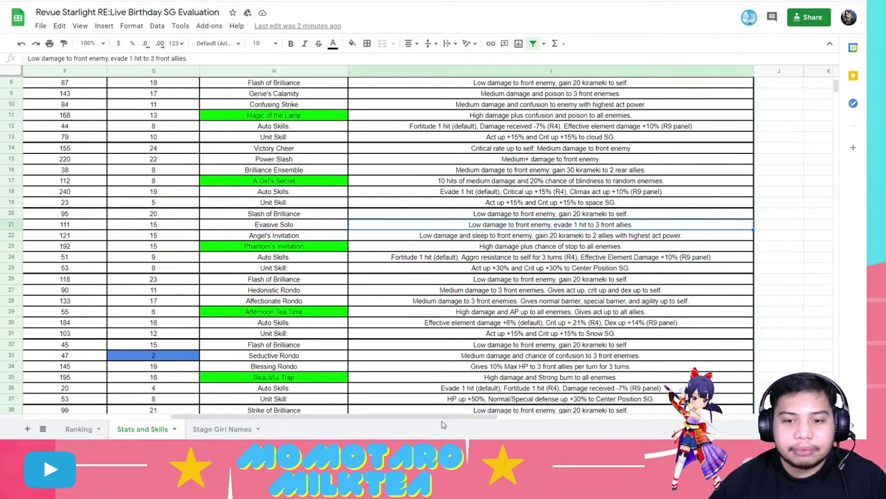
{"action": "left_click", "coordinate": [456, 276]}
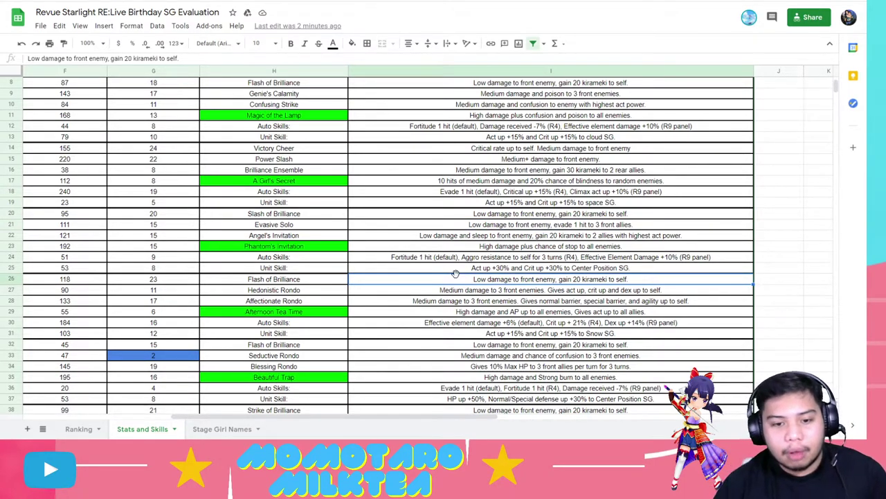
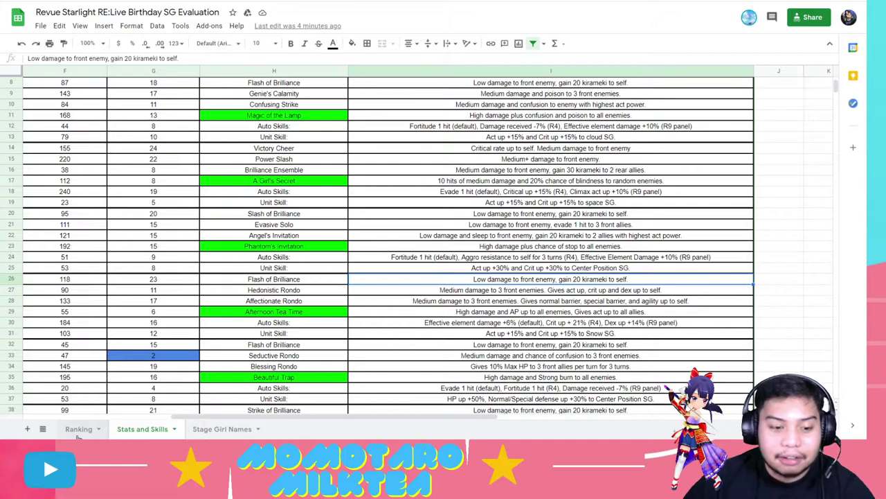
Step: Copy Kaoruko Hanayagi's image from cell F38 of the Birthday Stage Girls gallery on the Ranking sheet
{"action": "left_click", "coordinate": [78, 430]}
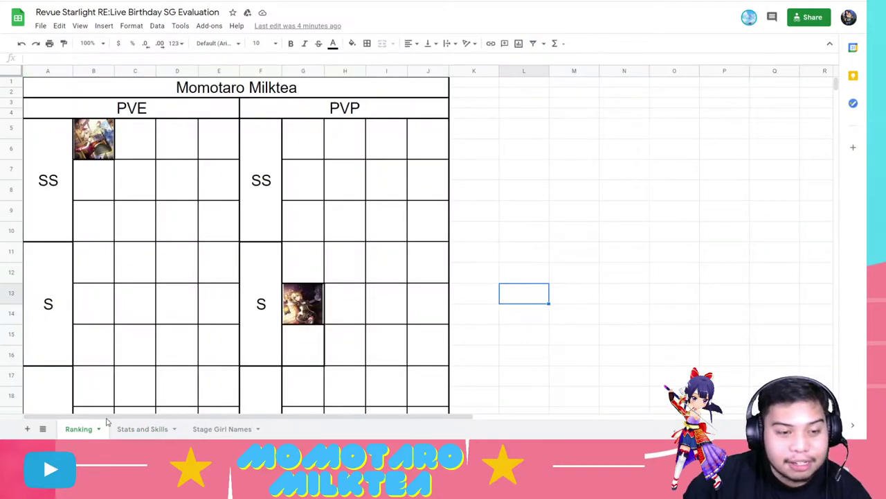
{"action": "scroll", "coordinate": [125, 382], "scroll_direction": "down", "scroll_amount": 3}
{"action": "scroll", "coordinate": [131, 367], "scroll_direction": "down", "scroll_amount": 3}
{"action": "scroll", "coordinate": [131, 363], "scroll_direction": "down", "scroll_amount": 3}
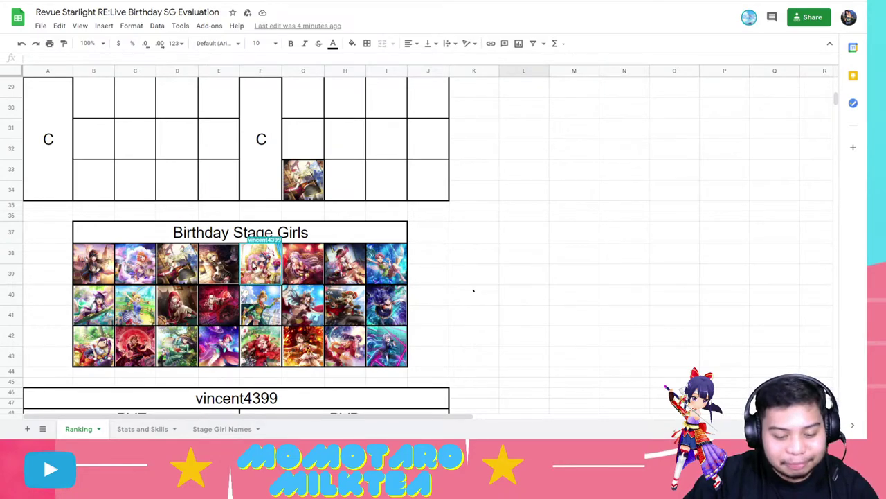
{"action": "left_click", "coordinate": [255, 265]}
{"action": "left_click", "coordinate": [426, 277]}
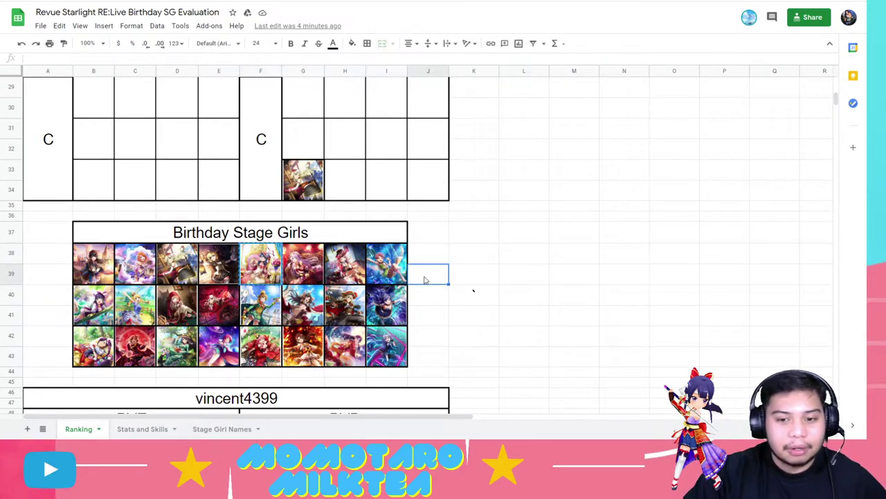
Step: Review where the second reviewer places Kaoruko Hanayagi in the PVE and PVP tier tables
{"action": "scroll", "coordinate": [427, 280], "scroll_direction": "down", "scroll_amount": 3}
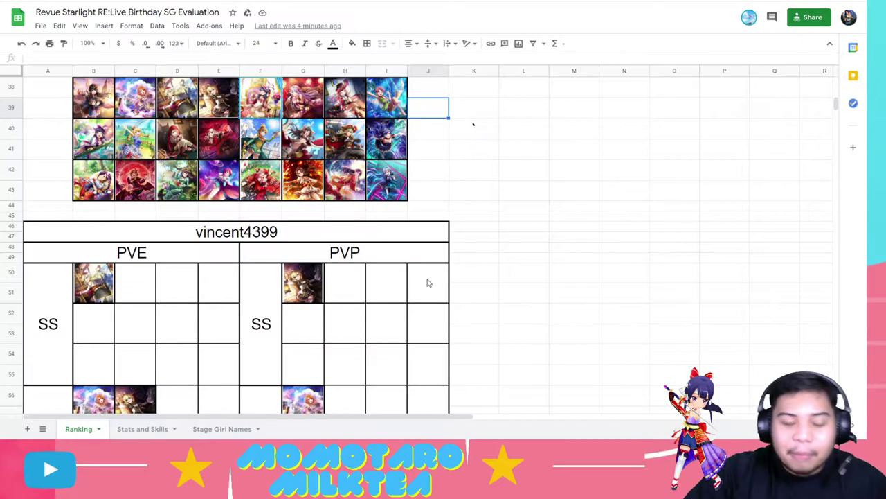
{"action": "scroll", "coordinate": [427, 290], "scroll_direction": "up", "scroll_amount": 12}
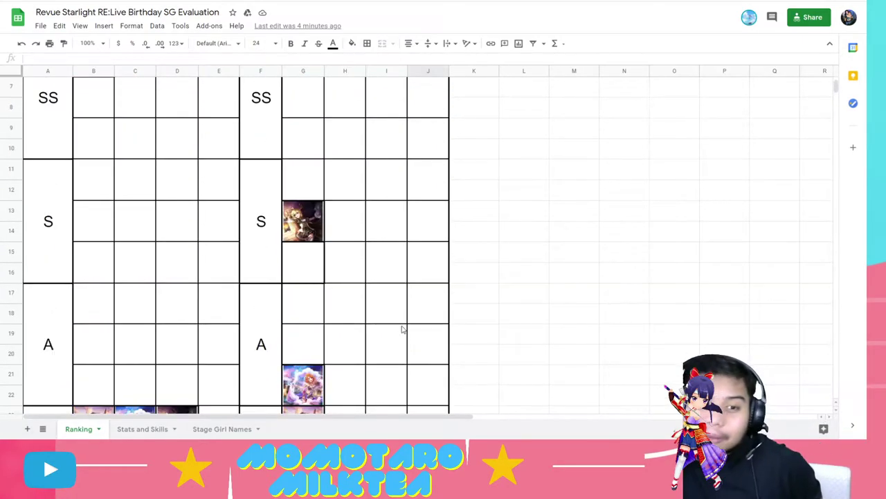
{"action": "scroll", "coordinate": [400, 328], "scroll_direction": "up", "scroll_amount": 3}
{"action": "scroll", "coordinate": [397, 342], "scroll_direction": "down", "scroll_amount": 12}
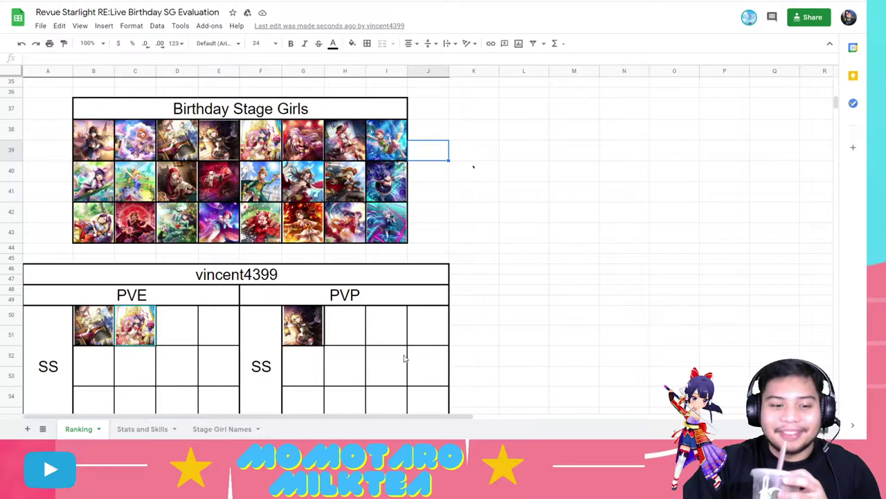
{"action": "scroll", "coordinate": [404, 359], "scroll_direction": "down", "scroll_amount": 2}
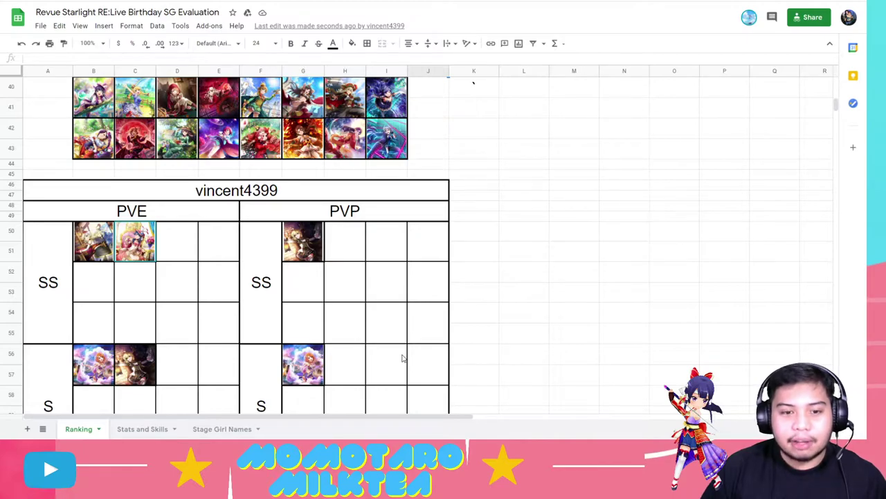
{"action": "scroll", "coordinate": [403, 358], "scroll_direction": "down", "scroll_amount": 3}
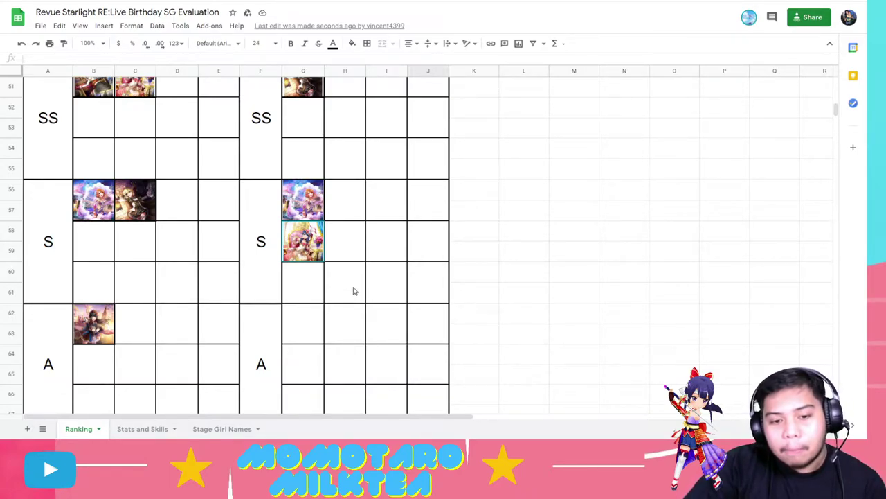
{"action": "scroll", "coordinate": [354, 292], "scroll_direction": "down", "scroll_amount": 5}
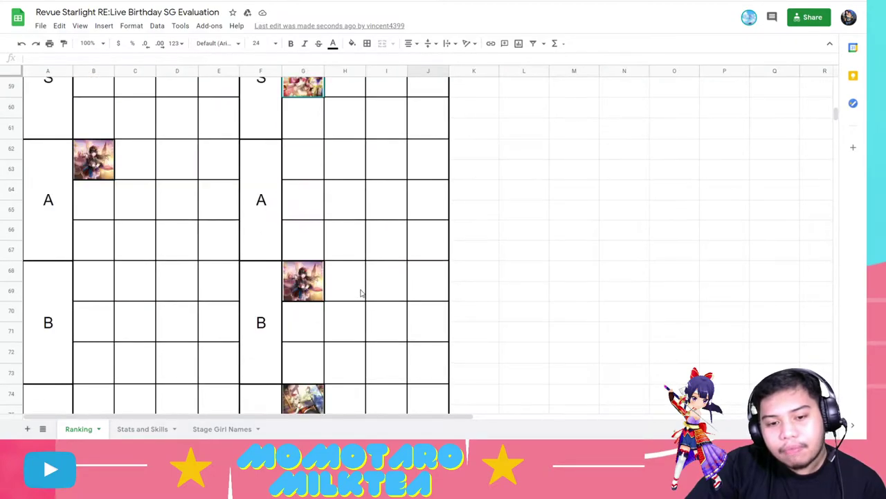
{"action": "scroll", "coordinate": [360, 292], "scroll_direction": "up", "scroll_amount": 5}
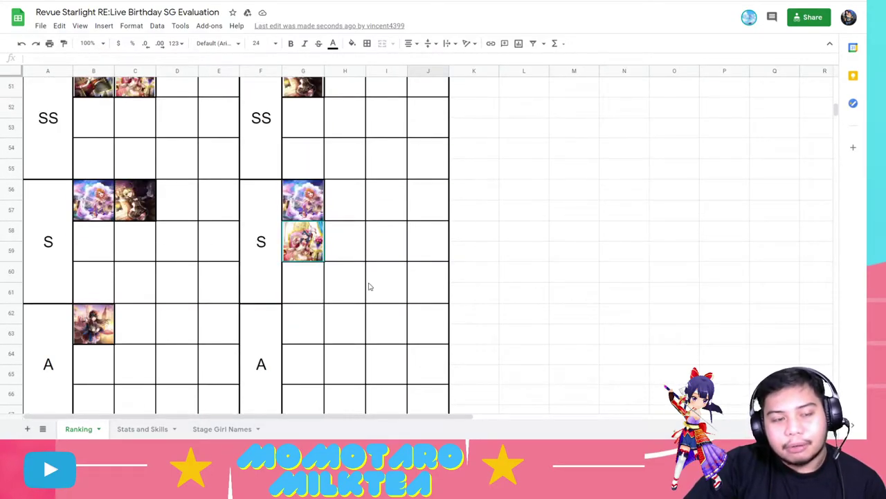
{"action": "scroll", "coordinate": [367, 289], "scroll_direction": "up", "scroll_amount": 3}
{"action": "scroll", "coordinate": [369, 286], "scroll_direction": "up", "scroll_amount": 1}
{"action": "scroll", "coordinate": [366, 290], "scroll_direction": "up", "scroll_amount": 5}
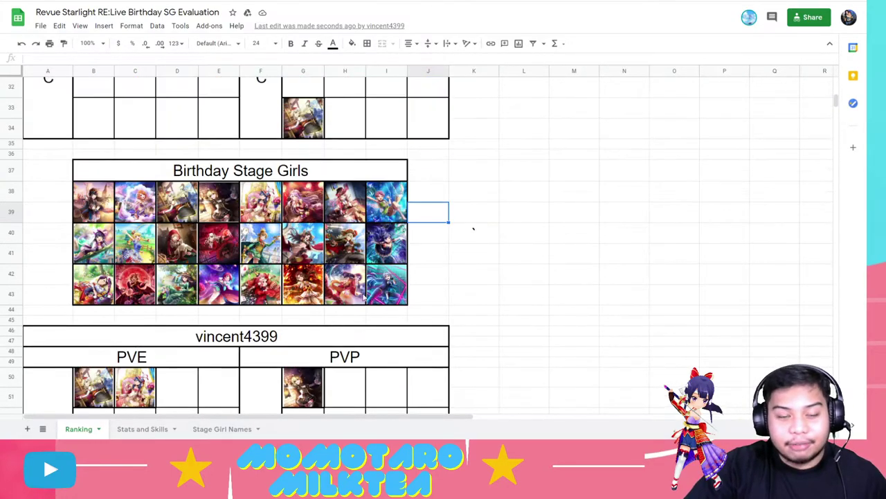
{"action": "scroll", "coordinate": [364, 299], "scroll_direction": "up", "scroll_amount": 7}
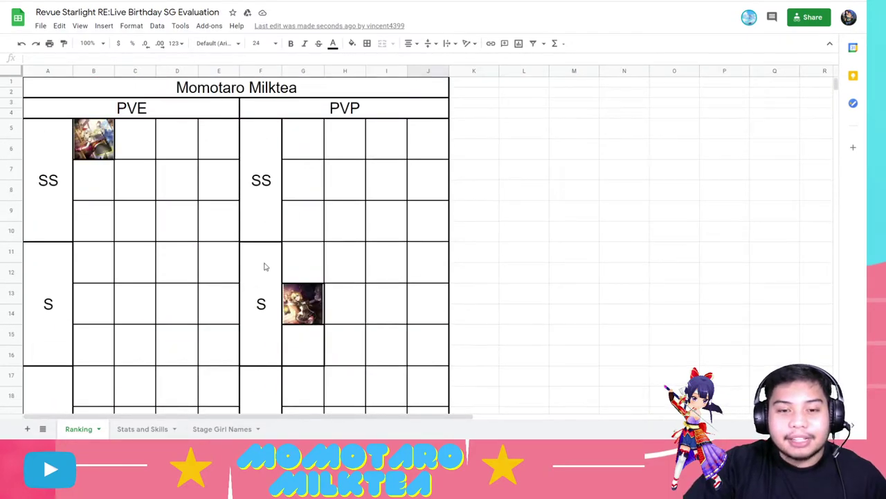
Step: Paste Kaoruko Hanayagi's image into the PVE SS-tier cell C5 of the Momotaro Milktea table
{"action": "left_click", "coordinate": [145, 145]}
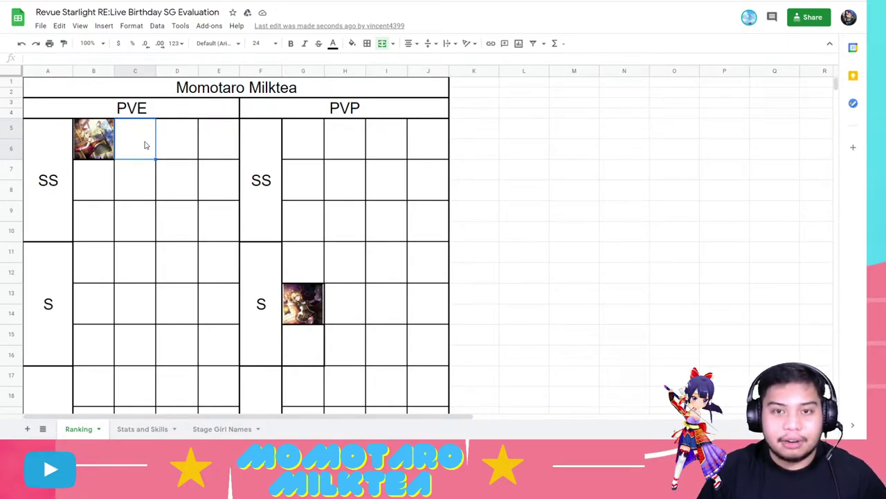
{"action": "key", "text": "ctrl+v"}
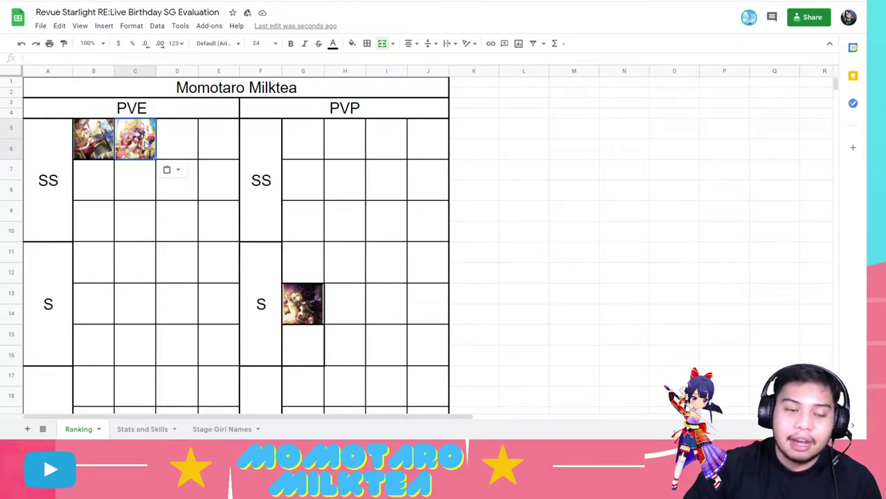
{"action": "left_click", "coordinate": [200, 115]}
{"action": "left_click", "coordinate": [151, 156]}
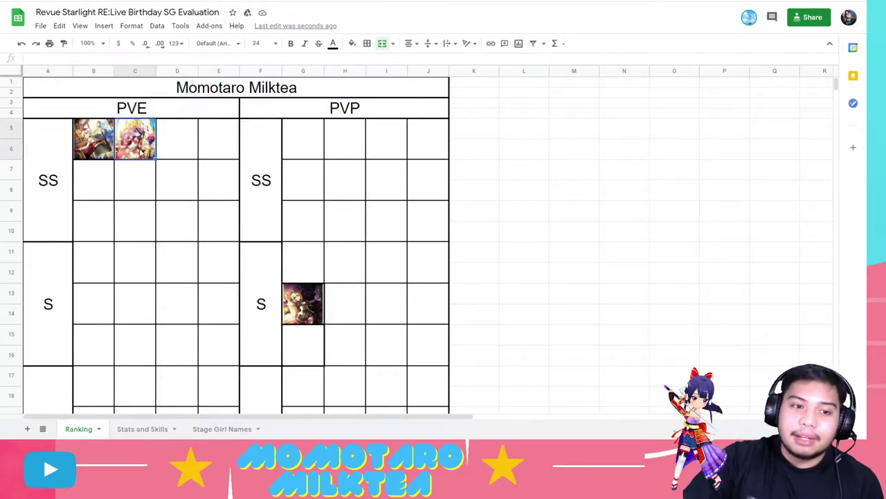
{"action": "left_click", "coordinate": [169, 150]}
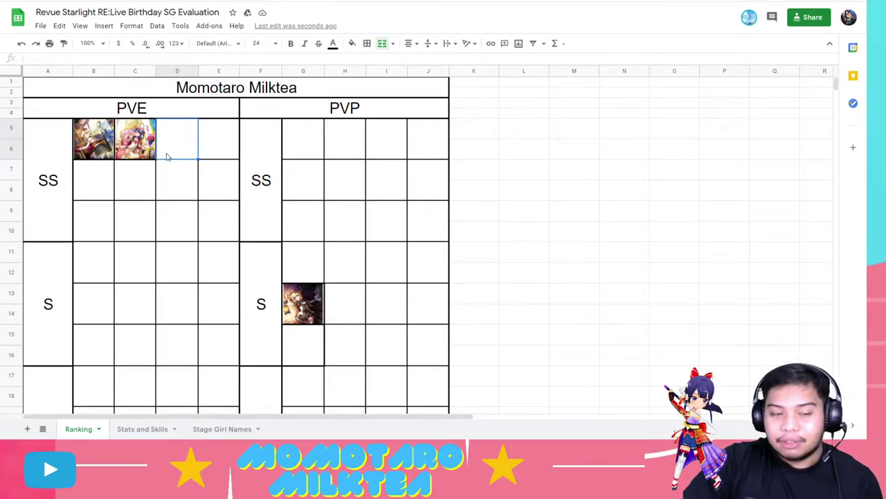
{"action": "left_click", "coordinate": [151, 157]}
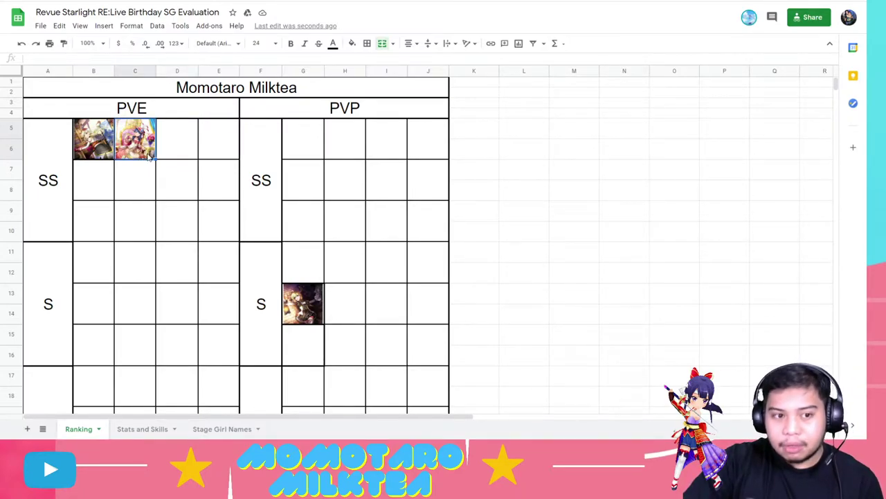
Step: Paste Kaoruko Hanayagi's image into the PVP A-tier cell G17 of the Momotaro Milktea table
{"action": "scroll", "coordinate": [308, 194], "scroll_direction": "down", "scroll_amount": 2}
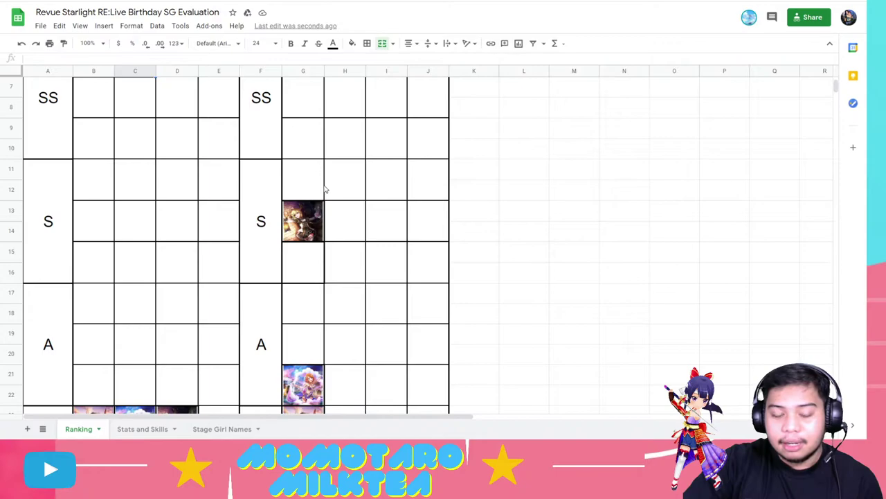
{"action": "scroll", "coordinate": [325, 188], "scroll_direction": "down", "scroll_amount": 1}
{"action": "left_click", "coordinate": [312, 260]}
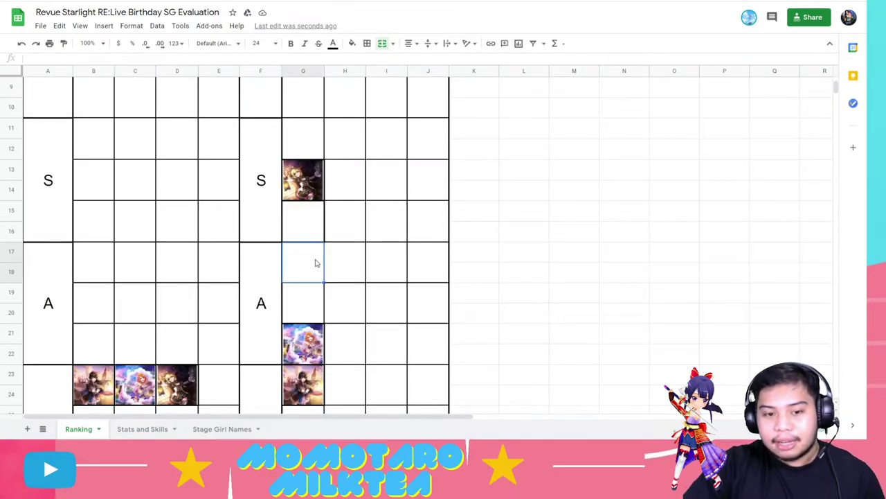
{"action": "key", "text": "ctrl+v"}
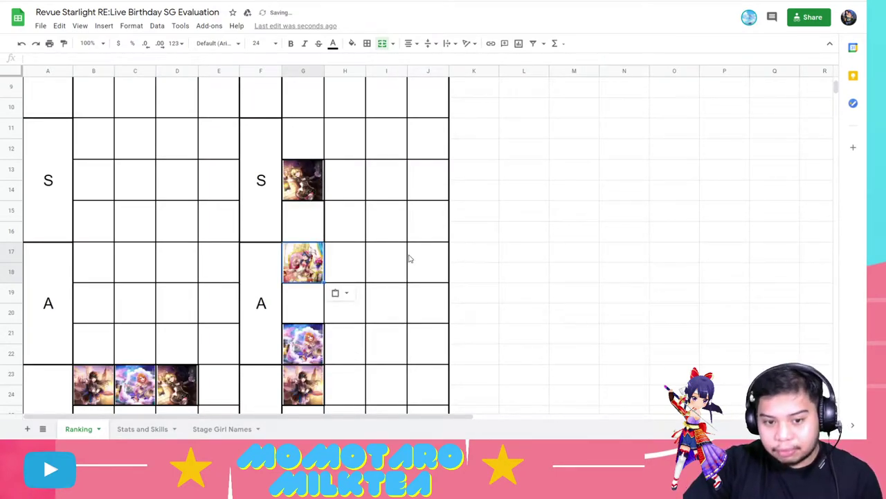
{"action": "left_click", "coordinate": [469, 257]}
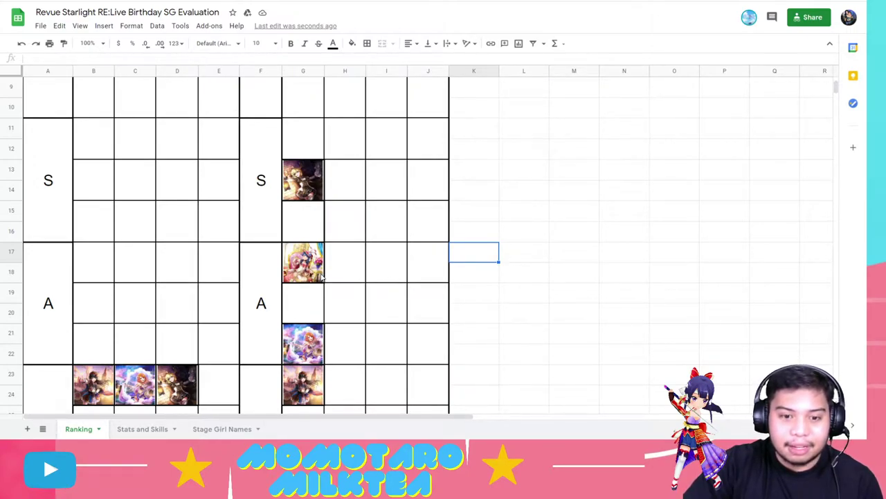
{"action": "left_click", "coordinate": [314, 275]}
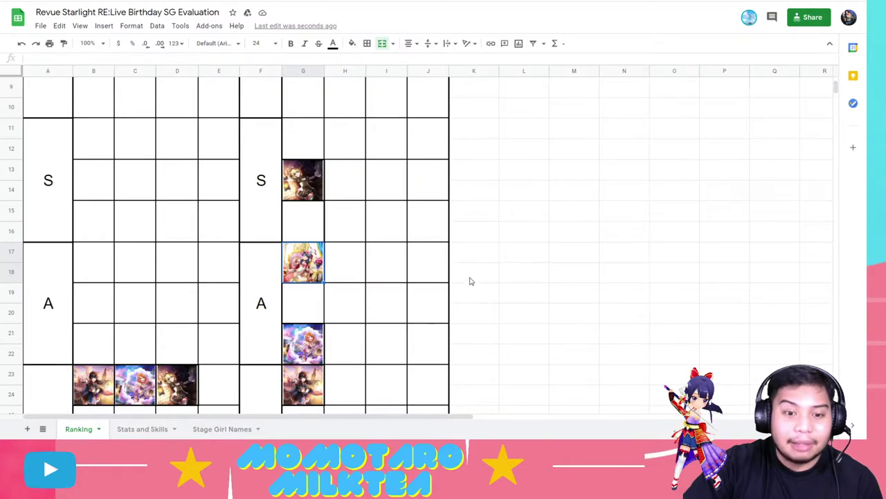
{"action": "left_click", "coordinate": [357, 270]}
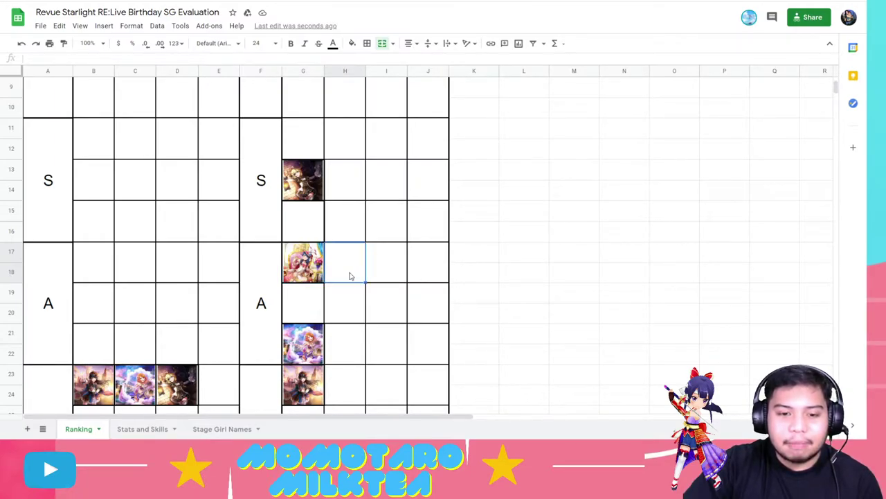
{"action": "left_click", "coordinate": [391, 269]}
{"action": "left_click", "coordinate": [416, 269]}
{"action": "left_click", "coordinate": [467, 270]}
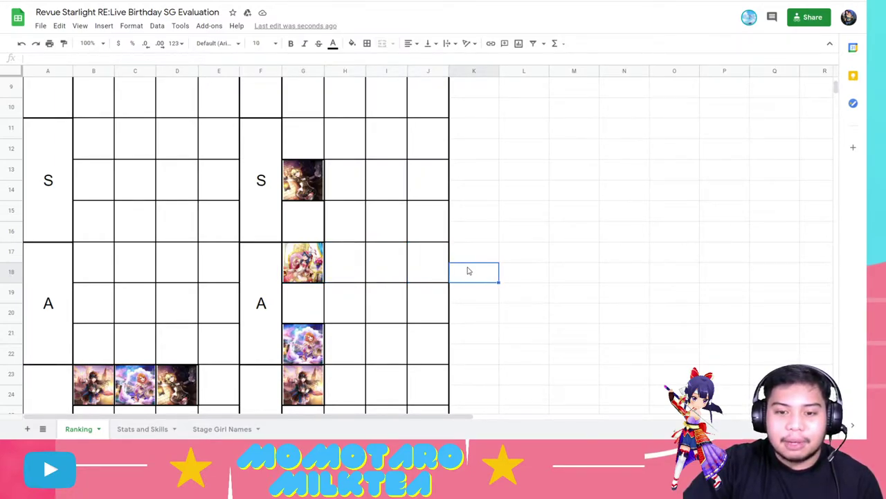
{"action": "left_click", "coordinate": [466, 257]}
{"action": "left_click", "coordinate": [469, 278]}
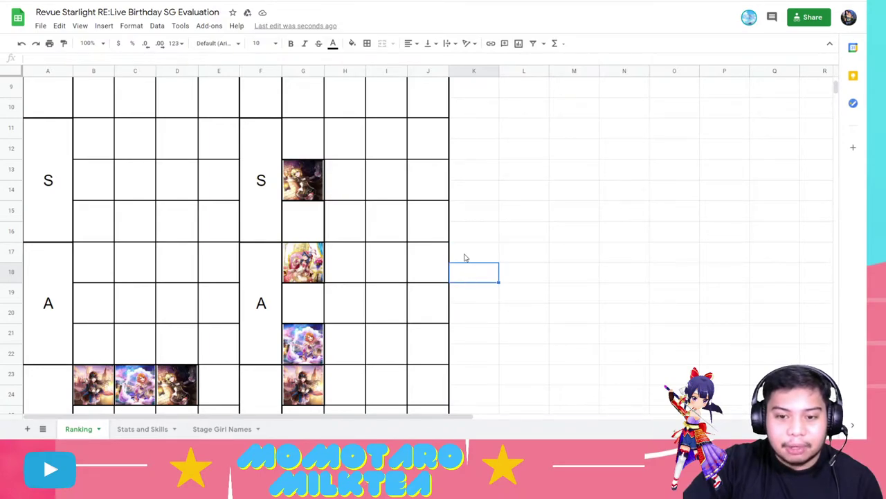
{"action": "left_click", "coordinate": [465, 257]}
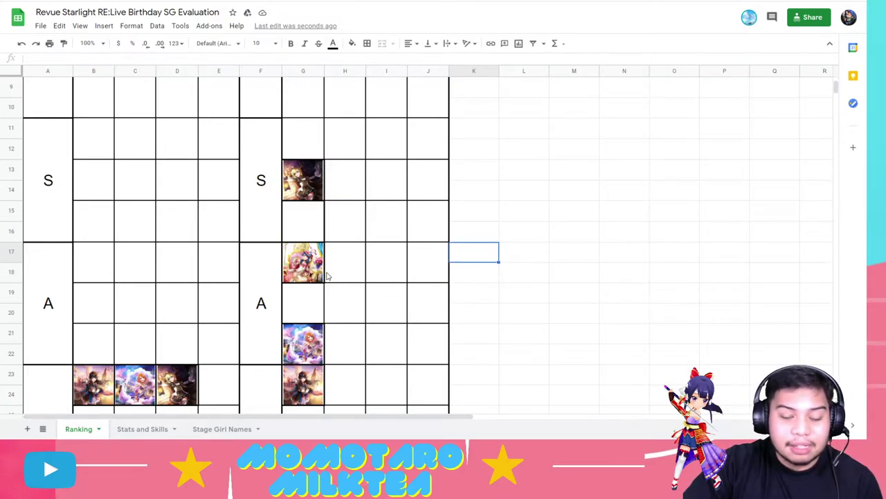
{"action": "scroll", "coordinate": [337, 283], "scroll_direction": "up", "scroll_amount": 3}
{"action": "scroll", "coordinate": [336, 283], "scroll_direction": "down", "scroll_amount": 3}
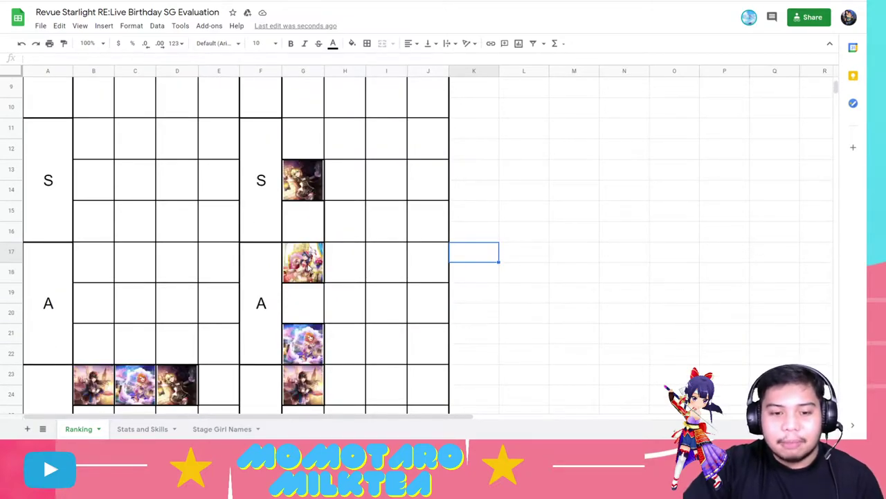
{"action": "scroll", "coordinate": [316, 294], "scroll_direction": "up", "scroll_amount": 3}
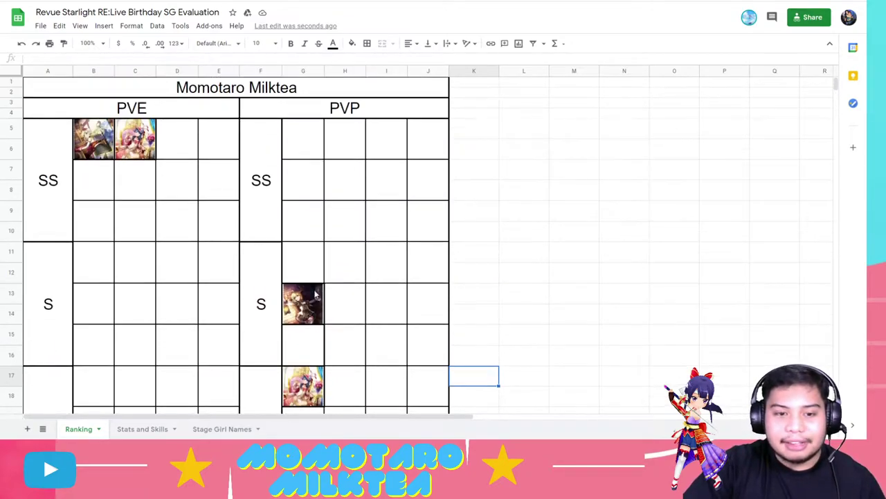
{"action": "scroll", "coordinate": [317, 294], "scroll_direction": "down", "scroll_amount": 3}
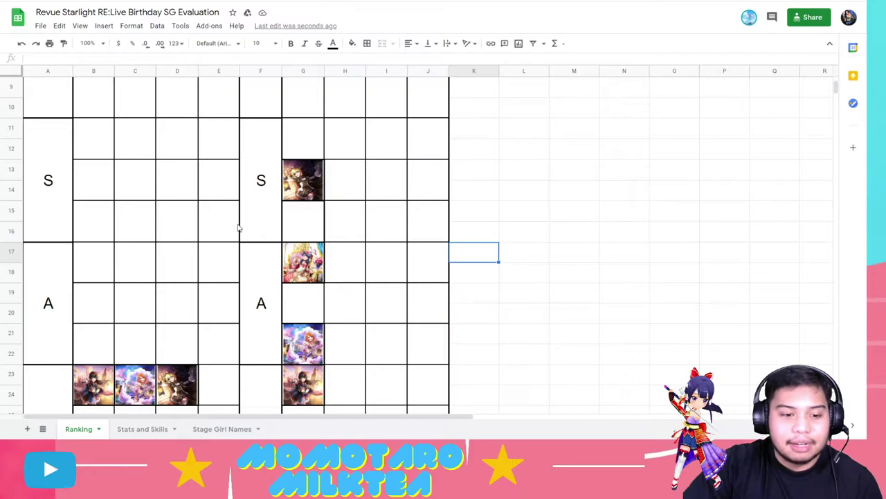
{"action": "scroll", "coordinate": [198, 241], "scroll_direction": "up", "scroll_amount": 3}
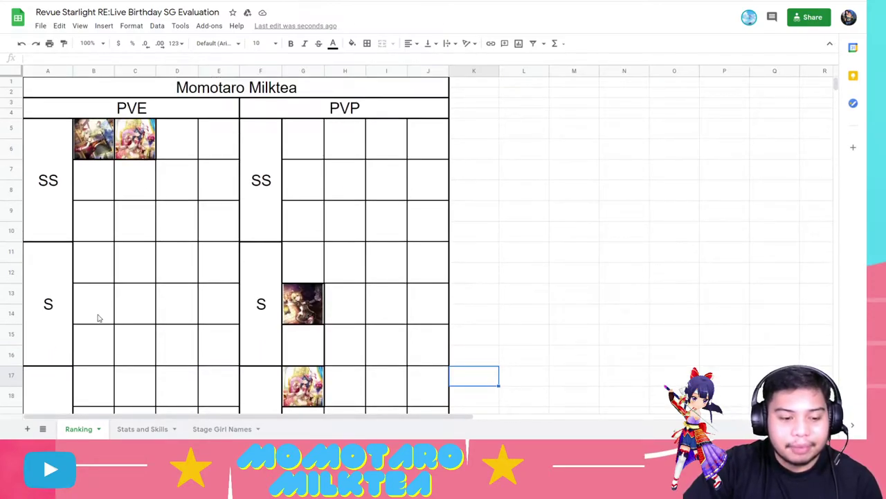
Step: Examine Ichie Otonashi's element, position, stats and skill descriptions, including Seductive Rondo and Blessing Rondo, on the Stats and Skills sheet
{"action": "left_click", "coordinate": [155, 430]}
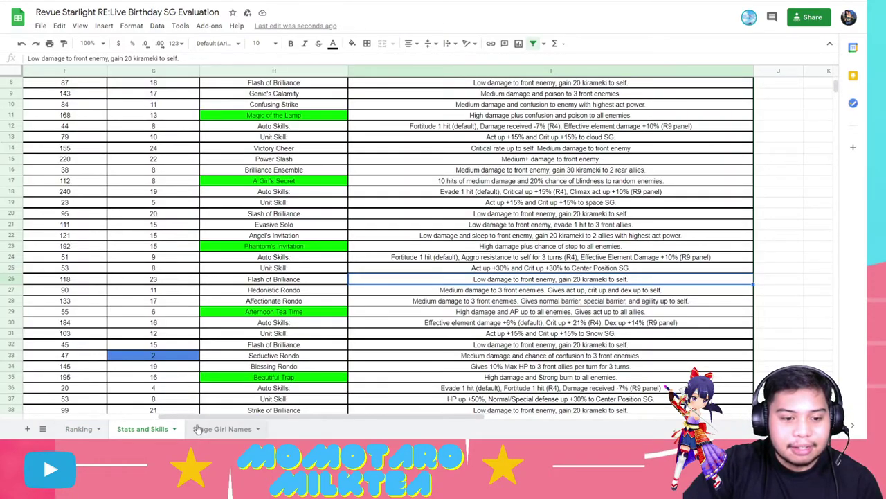
{"action": "left_click_drag", "start_coordinate": [170, 416], "coordinate": [56, 414]}
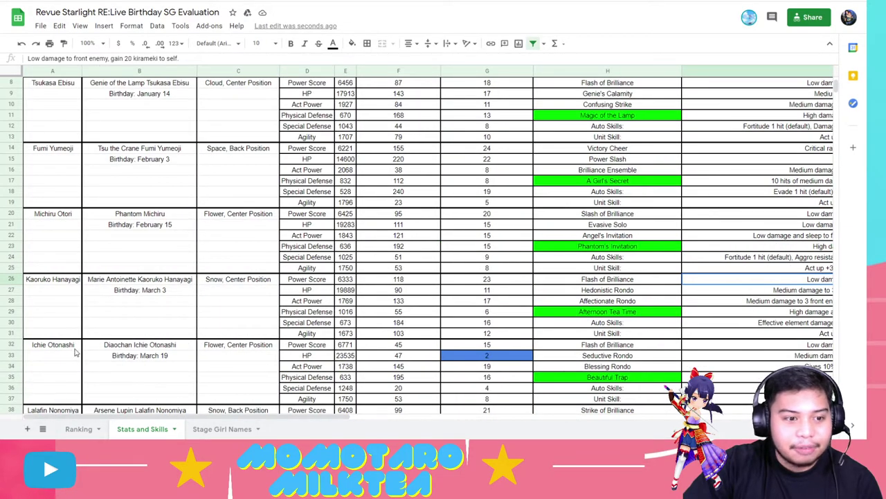
{"action": "scroll", "coordinate": [77, 353], "scroll_direction": "down", "scroll_amount": 2}
{"action": "scroll", "coordinate": [77, 350], "scroll_direction": "down", "scroll_amount": 1}
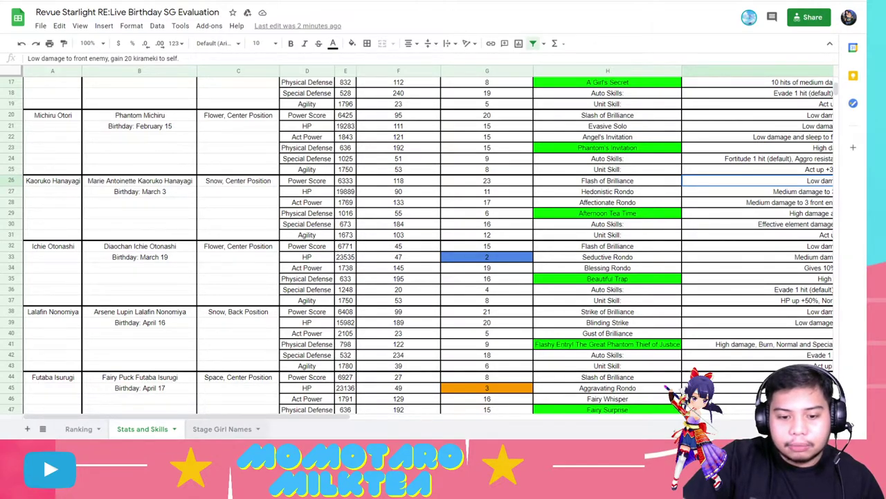
{"action": "left_click_drag", "start_coordinate": [280, 419], "coordinate": [358, 420]}
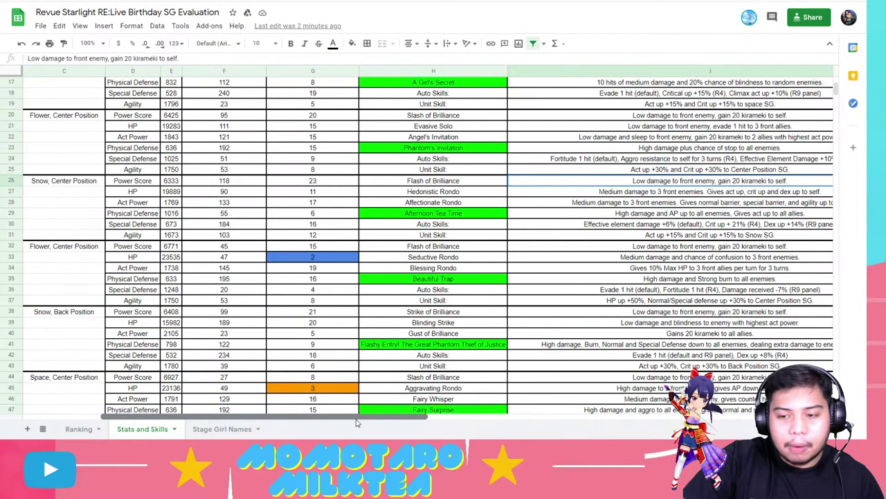
{"action": "left_click", "coordinate": [658, 248]}
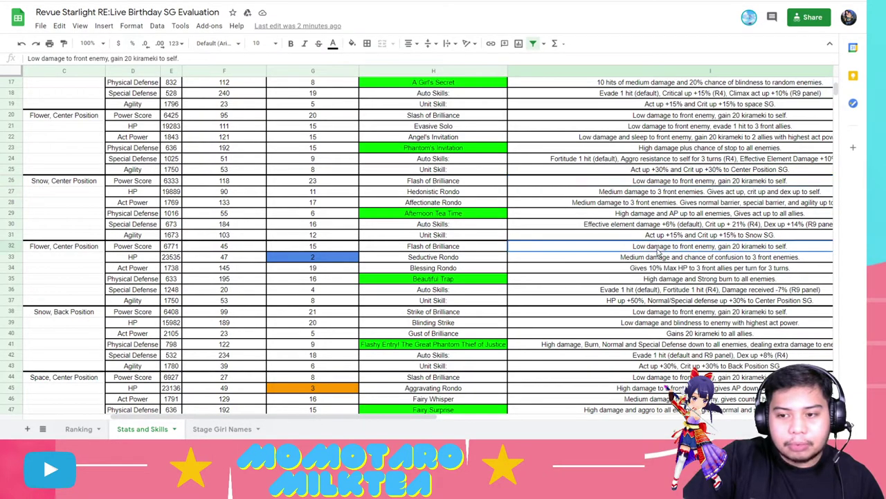
{"action": "left_click", "coordinate": [670, 259]}
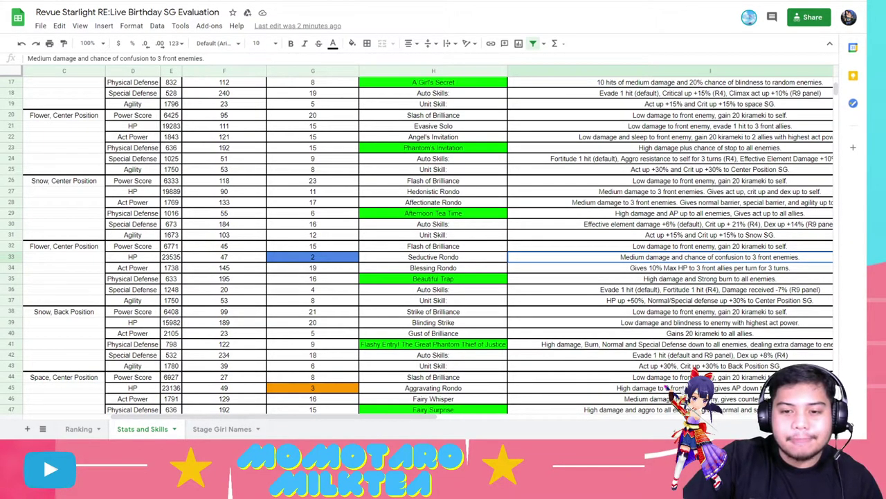
{"action": "left_click", "coordinate": [628, 270]}
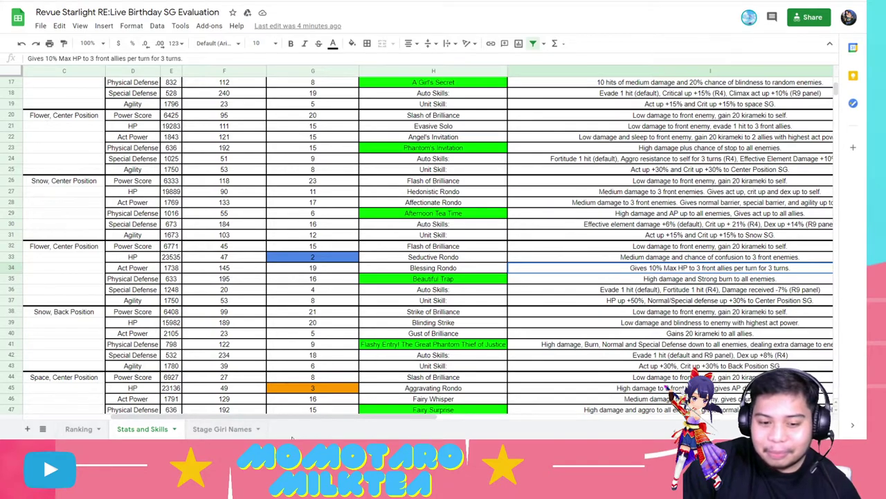
Step: Select Ichie Otonashi's image in cell G38 of the Birthday Stage Girls gallery on the Ranking sheet
{"action": "left_click", "coordinate": [78, 429]}
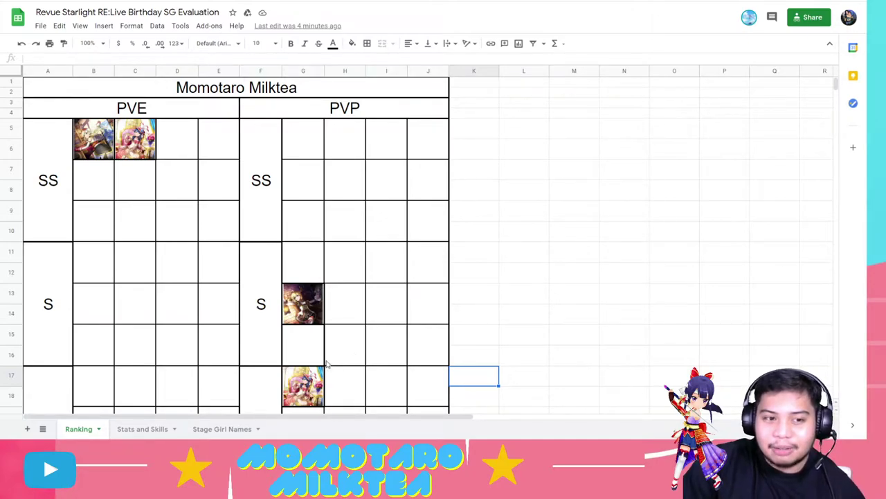
{"action": "scroll", "coordinate": [350, 363], "scroll_direction": "down", "scroll_amount": 2}
{"action": "scroll", "coordinate": [324, 380], "scroll_direction": "down", "scroll_amount": 2}
{"action": "scroll", "coordinate": [324, 380], "scroll_direction": "down", "scroll_amount": 5}
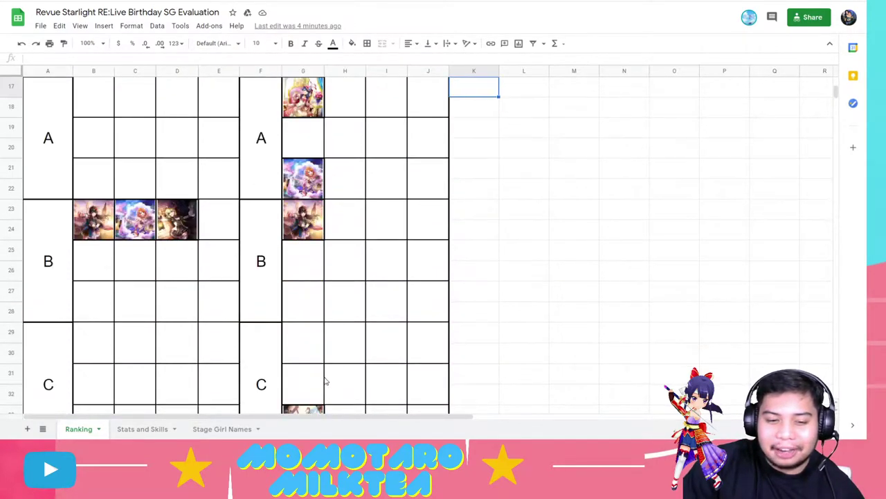
{"action": "left_click", "coordinate": [313, 265]}
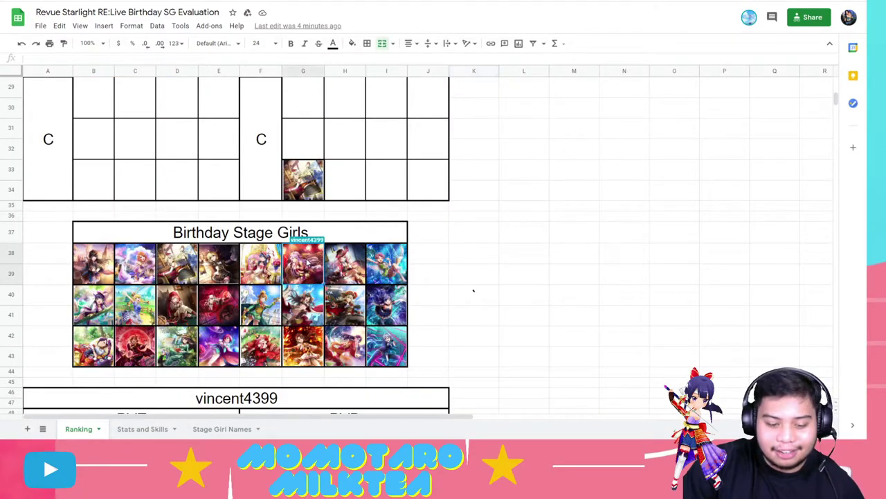
Step: Review the SS, S and A tiers of the Momotaro Milktea PVE and PVP tables to weigh Ichie Otonashi's placement
{"action": "scroll", "coordinate": [342, 334], "scroll_direction": "up", "scroll_amount": 3}
{"action": "scroll", "coordinate": [342, 333], "scroll_direction": "up", "scroll_amount": 4}
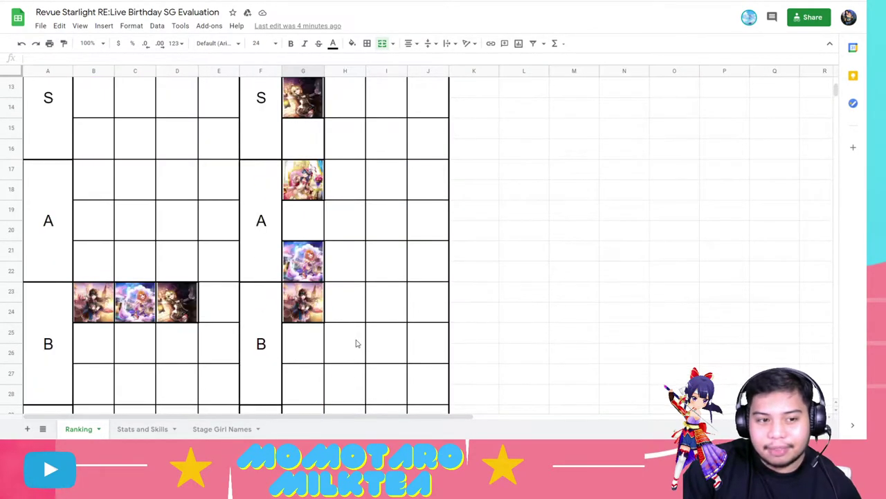
{"action": "scroll", "coordinate": [354, 346], "scroll_direction": "up", "scroll_amount": 1}
{"action": "scroll", "coordinate": [353, 347], "scroll_direction": "up", "scroll_amount": 2}
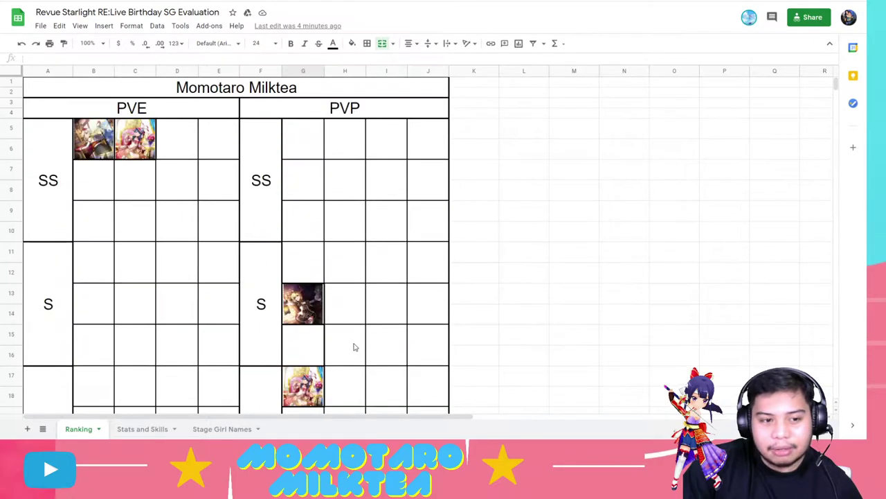
{"action": "scroll", "coordinate": [354, 346], "scroll_direction": "down", "scroll_amount": 3}
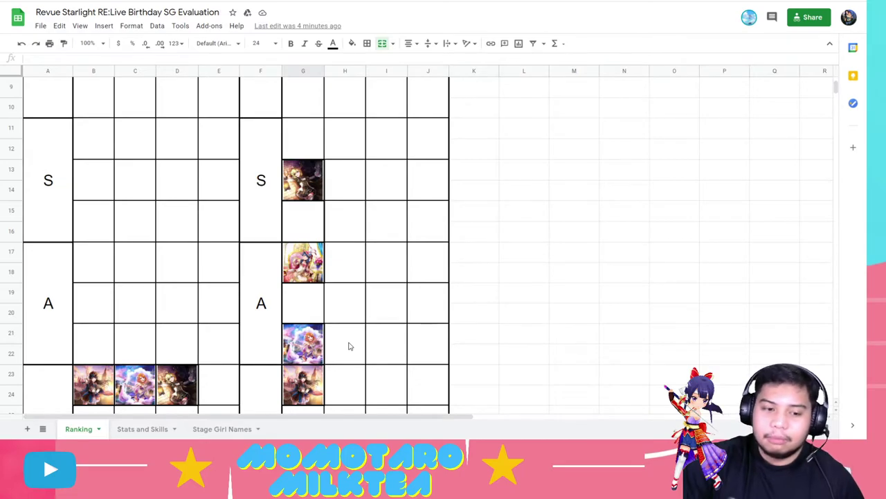
{"action": "scroll", "coordinate": [349, 346], "scroll_direction": "up", "scroll_amount": 4}
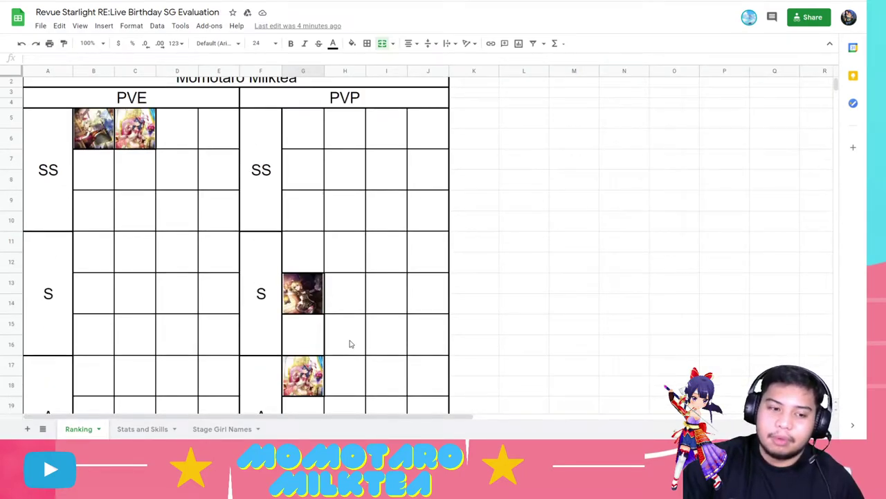
{"action": "scroll", "coordinate": [349, 343], "scroll_direction": "down", "scroll_amount": 3}
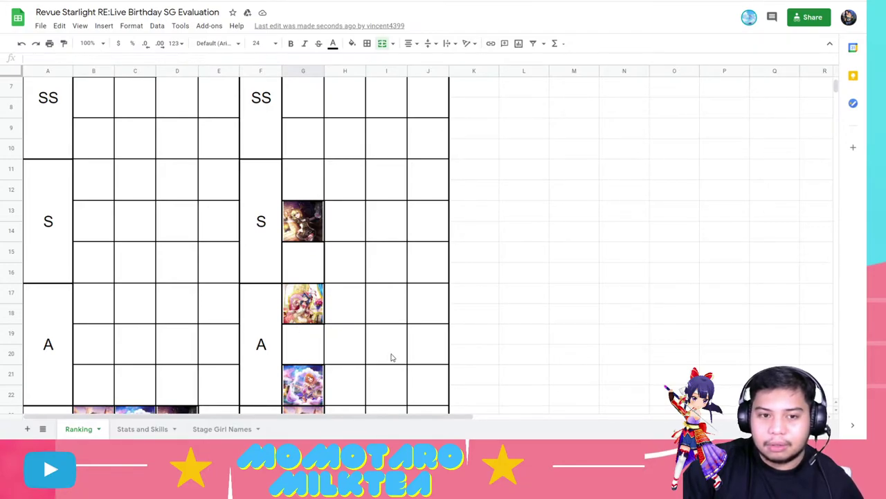
{"action": "scroll", "coordinate": [390, 357], "scroll_direction": "up", "scroll_amount": 2}
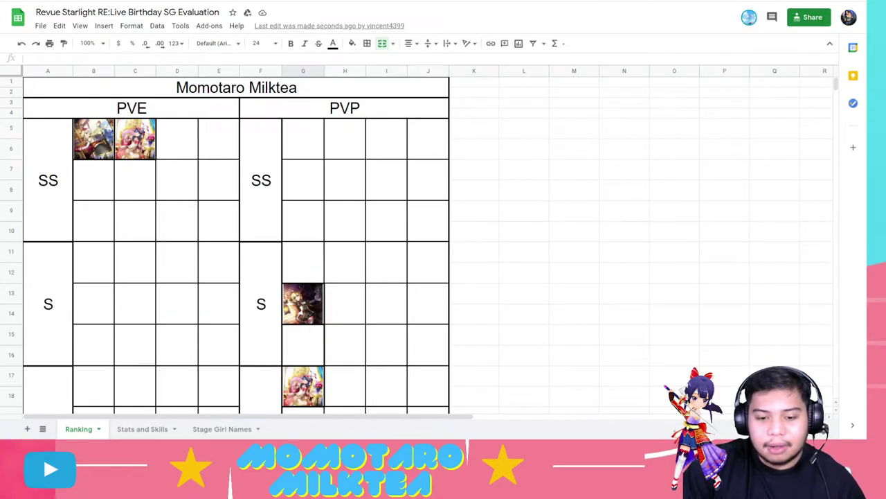
Step: Check where the second reviewer places Ichie Otonashi in the PVE and PVP tier tables
{"action": "scroll", "coordinate": [206, 334], "scroll_direction": "down", "scroll_amount": 9}
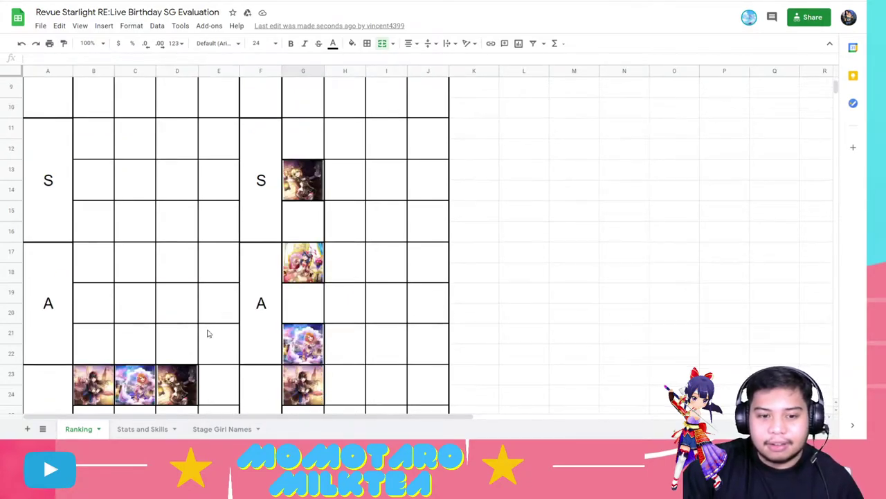
{"action": "scroll", "coordinate": [206, 334], "scroll_direction": "down", "scroll_amount": 3}
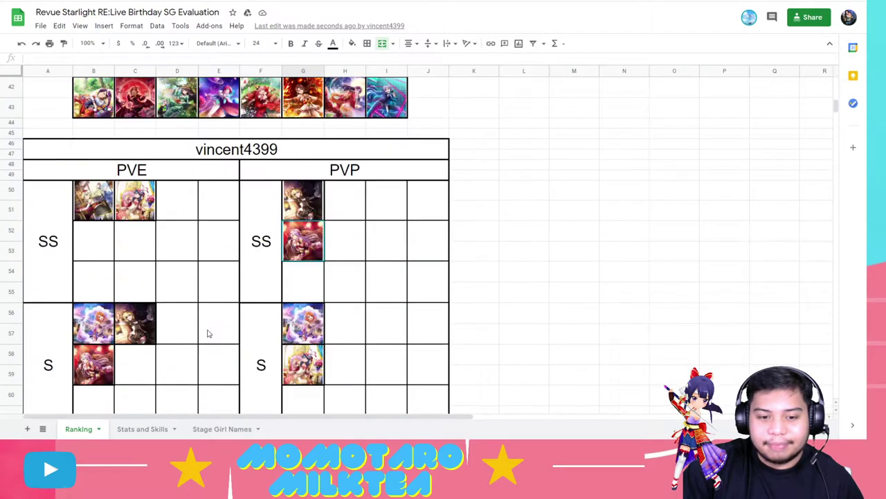
{"action": "scroll", "coordinate": [207, 334], "scroll_direction": "up", "scroll_amount": 1}
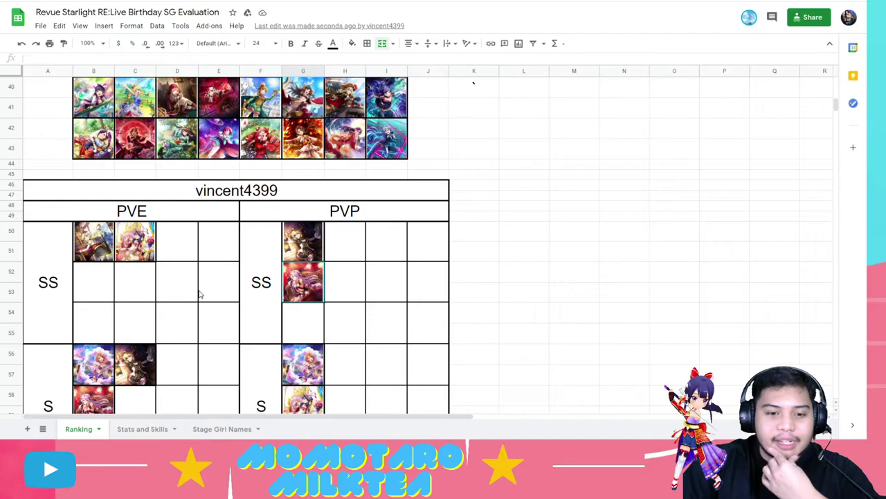
{"action": "scroll", "coordinate": [199, 294], "scroll_direction": "up", "scroll_amount": 1}
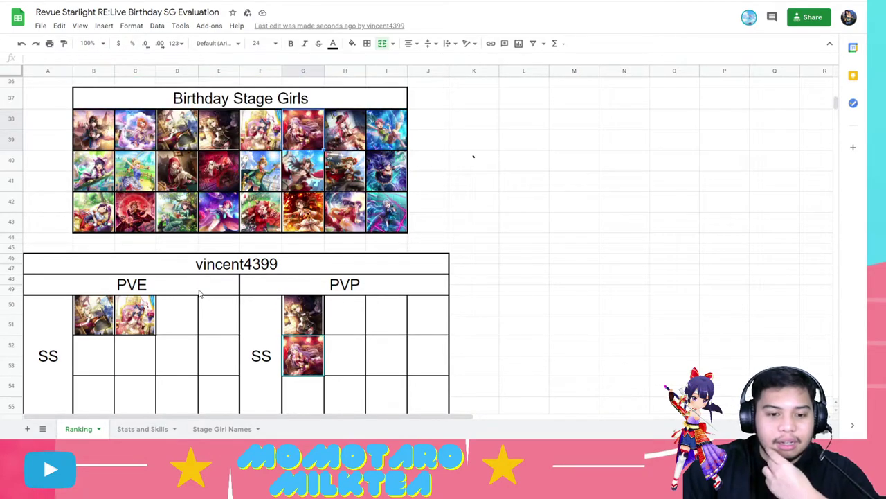